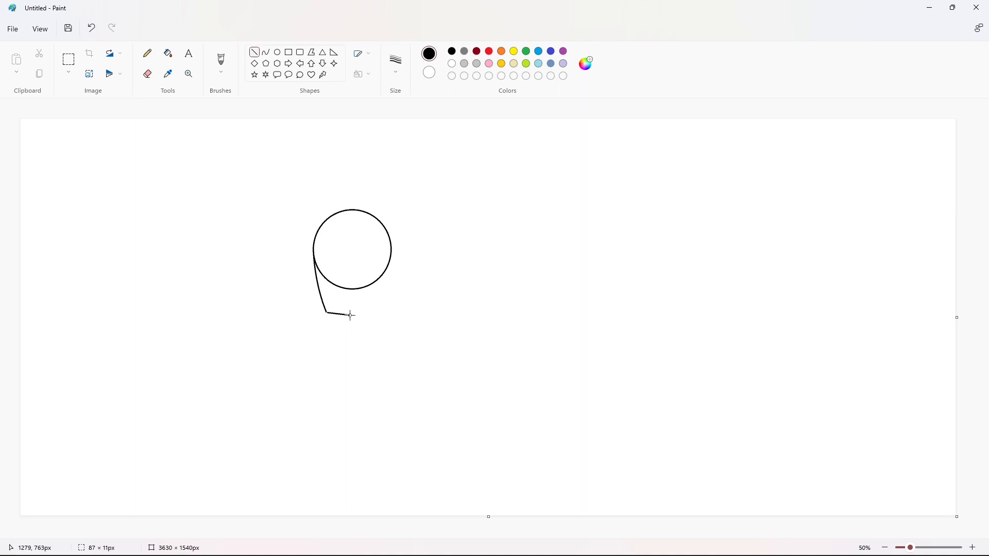
Complete the R outline with two straight-edged legs below the large circle and draw a small circular hole inside the circle.
drag(350, 315, 350, 289)
drag(350, 289, 378, 283)
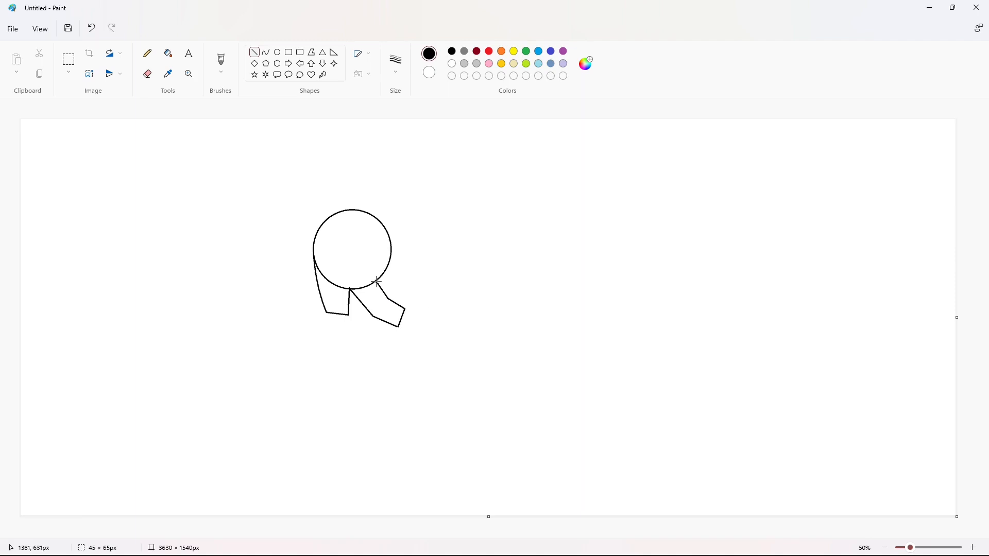
click(277, 52)
drag(338, 232, 353, 246)
click(423, 246)
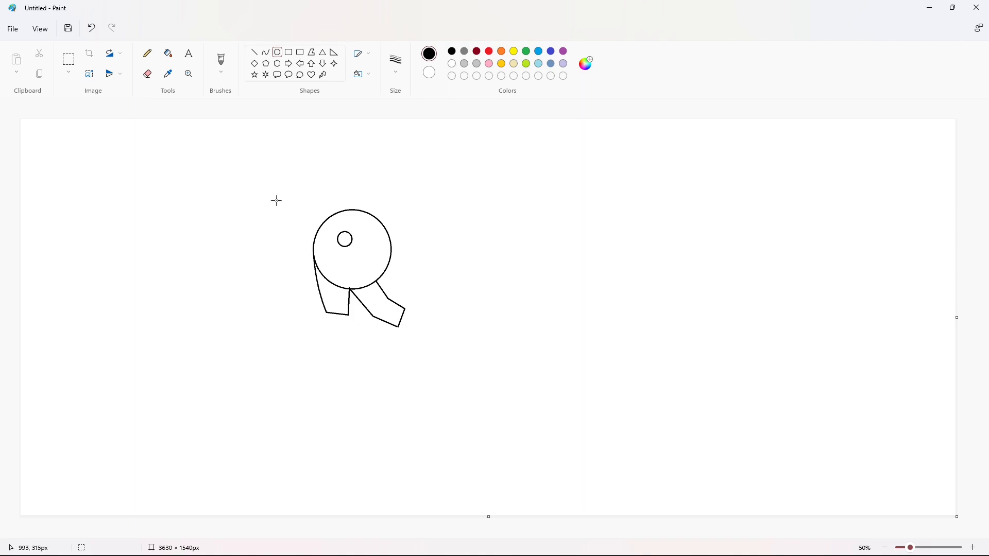
Fill the R solid black except for its hole and copy the area around the letter.
click(168, 53)
click(376, 291)
click(332, 293)
click(68, 60)
drag(273, 180, 452, 391)
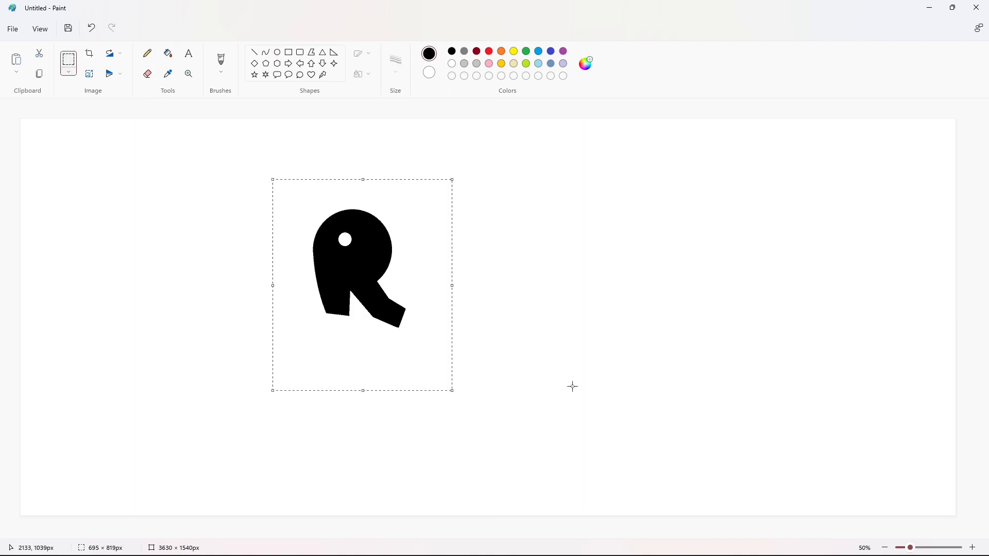
key(ctrl+c)
click(573, 386)
Recolor the R on the canvas purple.
click(564, 51)
click(168, 53)
click(367, 252)
Paste the black R with a transparent selection over the purple one, shifted slightly up and left to leave a purple edge.
key(ctrl+v)
click(68, 72)
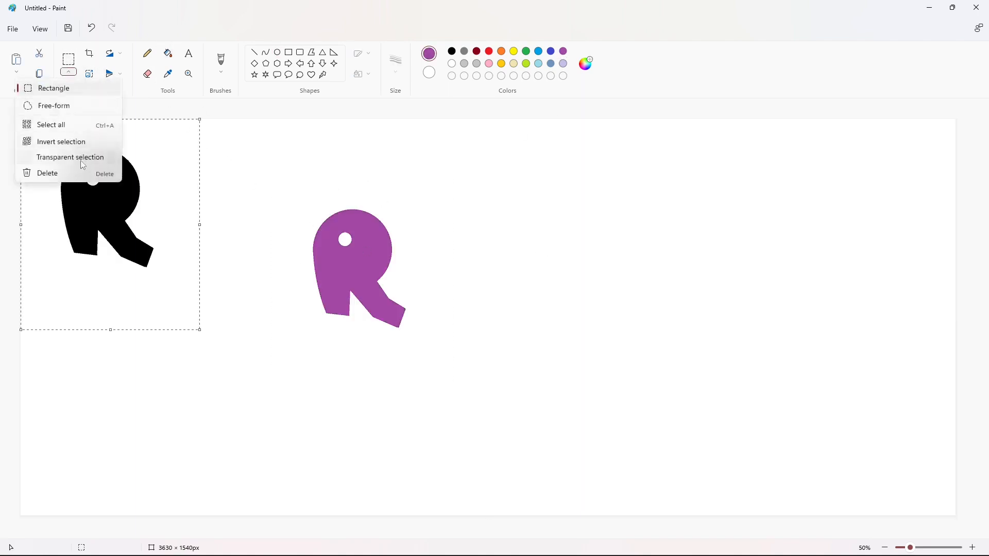
click(81, 161)
drag(119, 214, 360, 264)
key(Down)
key(Down)
key(Down)
key(Down)
key(Down)
key(Down)
key(Down)
key(Down)
key(Down)
key(Down)
key(Right)
key(Right)
key(Right)
key(Right)
key(Right)
key(Right)
key(Right)
key(Right)
key(Right)
key(Right)
key(Right)
key(Right)
key(Right)
key(Right)
key(Right)
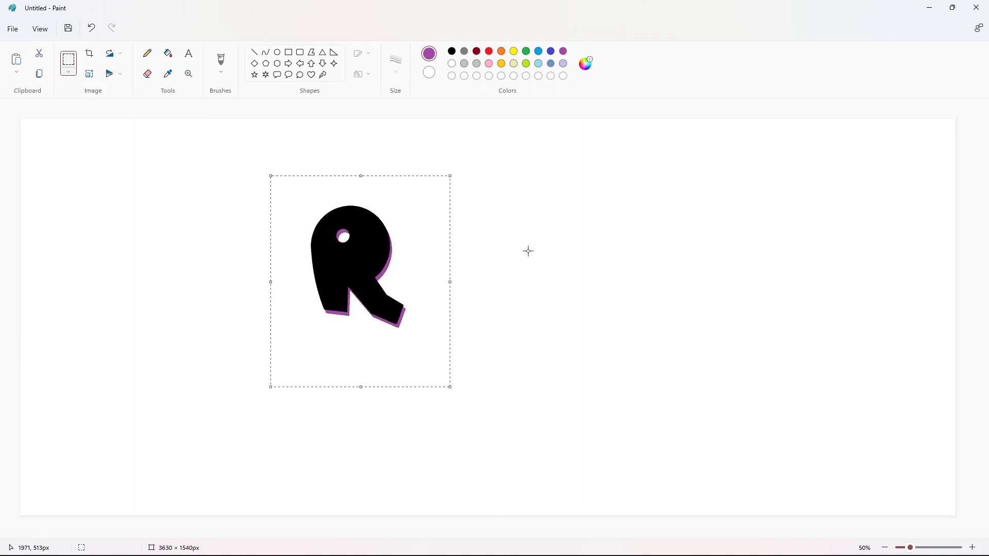
key(Right)
key(Right)
key(Down)
key(Down)
key(Right)
key(Right)
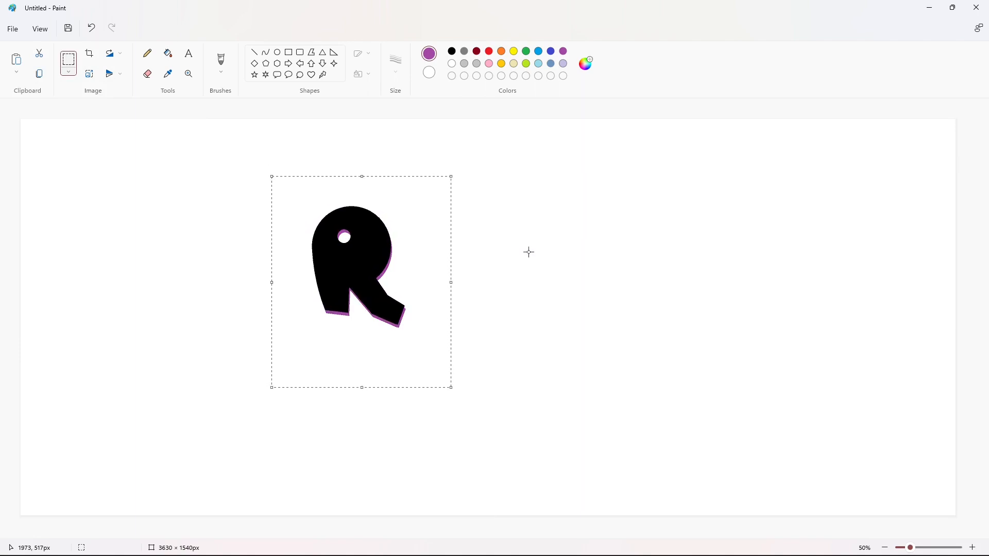
Recolor the front black R blue.
click(550, 51)
click(168, 53)
click(356, 268)
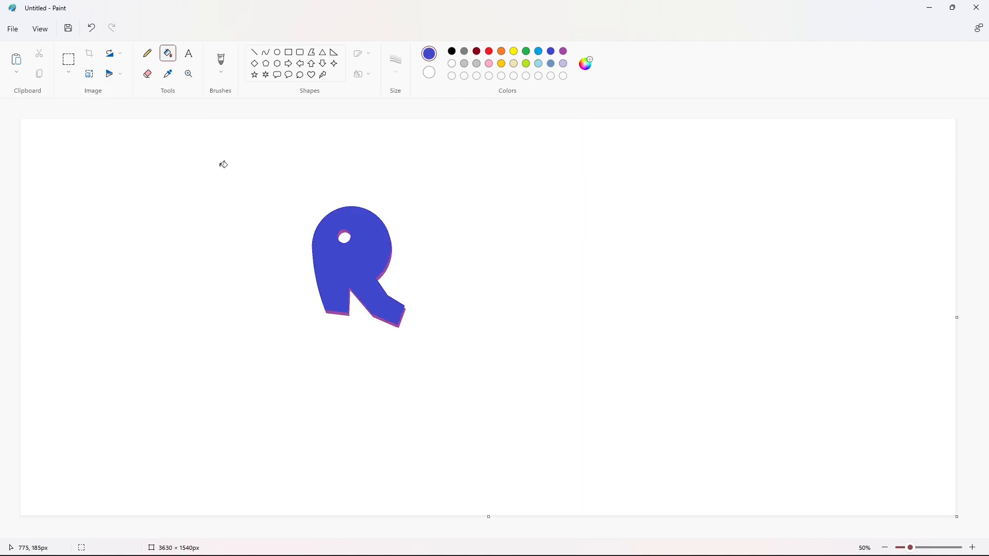
Paste a black R on the empty left area and lay a copy of the blue-and-purple R over it, slightly offset.
key(ctrl+v)
drag(221, 164, 461, 356)
key(ctrl+c)
key(ctrl+v)
drag(132, 197, 153, 253)
key(Down)
key(Down)
key(Down)
key(Down)
key(Down)
key(Down)
key(Down)
key(Down)
key(Down)
key(Down)
key(Down)
key(Down)
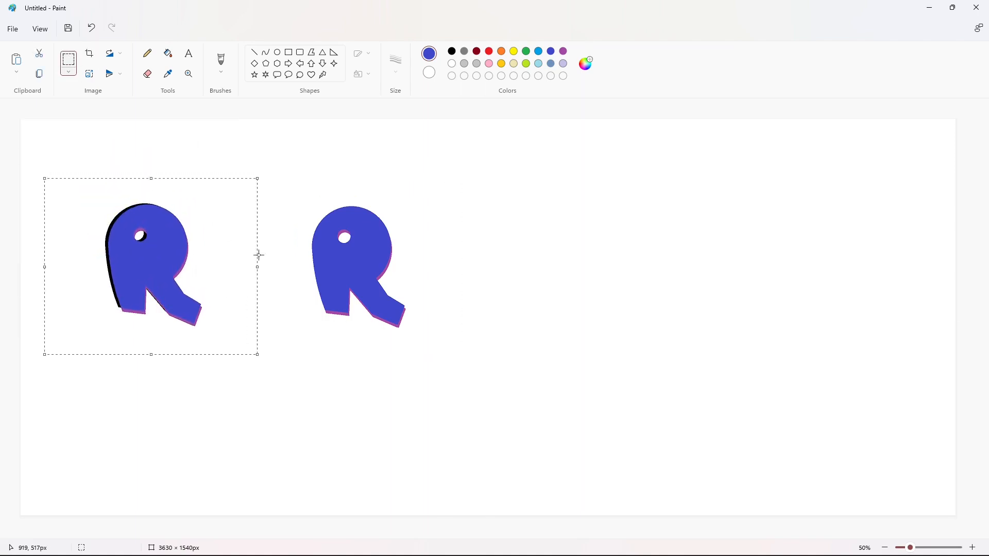
click(274, 281)
Erase the original two-tone R in the middle by filling its colors white.
click(289, 53)
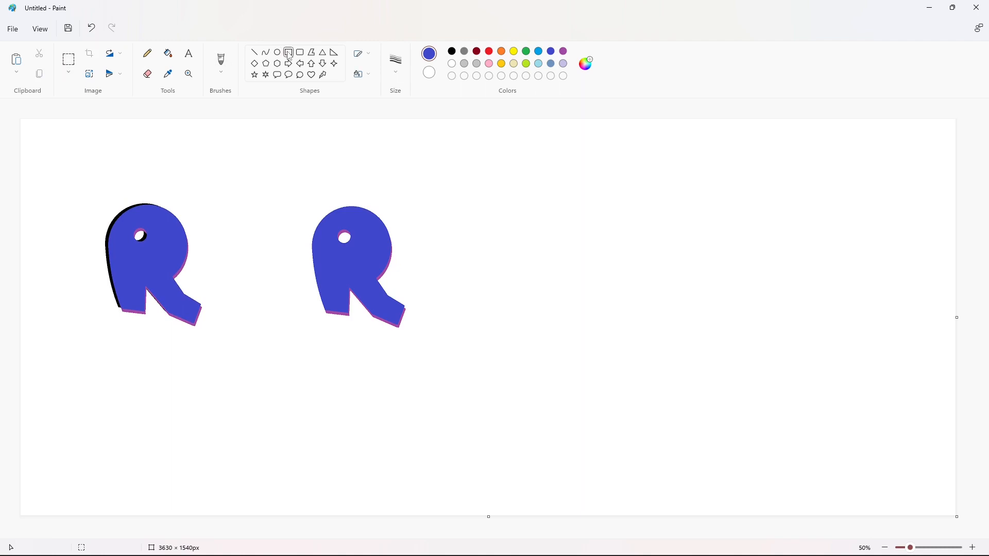
click(168, 53)
click(360, 246)
click(452, 63)
click(373, 258)
click(69, 60)
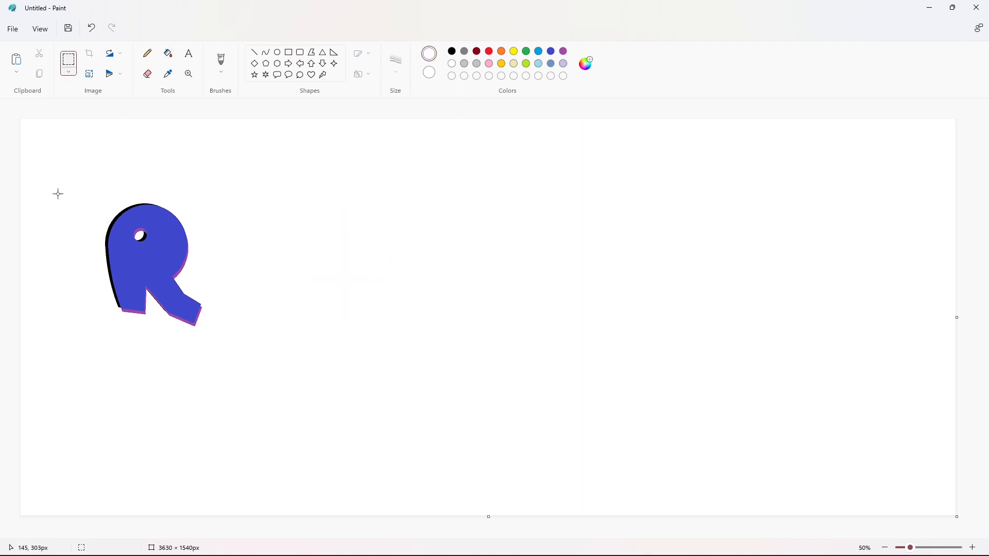
drag(58, 189, 230, 346)
click(298, 327)
Draw a circular letter o with a small round hole to the right of the R and fill it black.
click(278, 52)
click(452, 51)
drag(202, 246, 230, 298)
drag(189, 274, 318, 271)
click(256, 243)
click(391, 262)
click(168, 53)
click(301, 275)
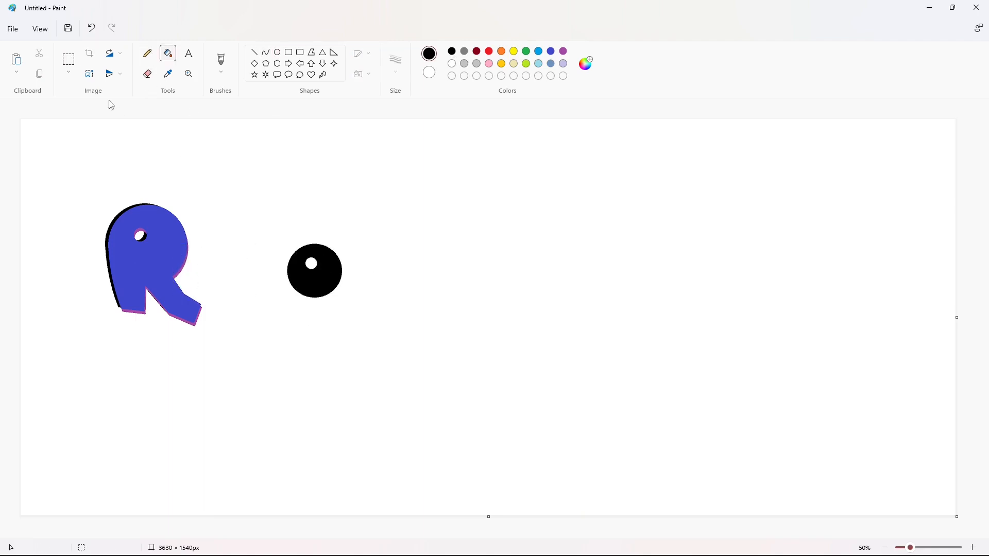
Copy the black o and recolor the original purple.
click(68, 59)
drag(253, 223, 367, 323)
key(ctrl+c)
click(564, 51)
click(168, 53)
click(315, 282)
Paste the black o over the purple one, shifted slightly up and left to leave a purple edge.
key(ctrl+v)
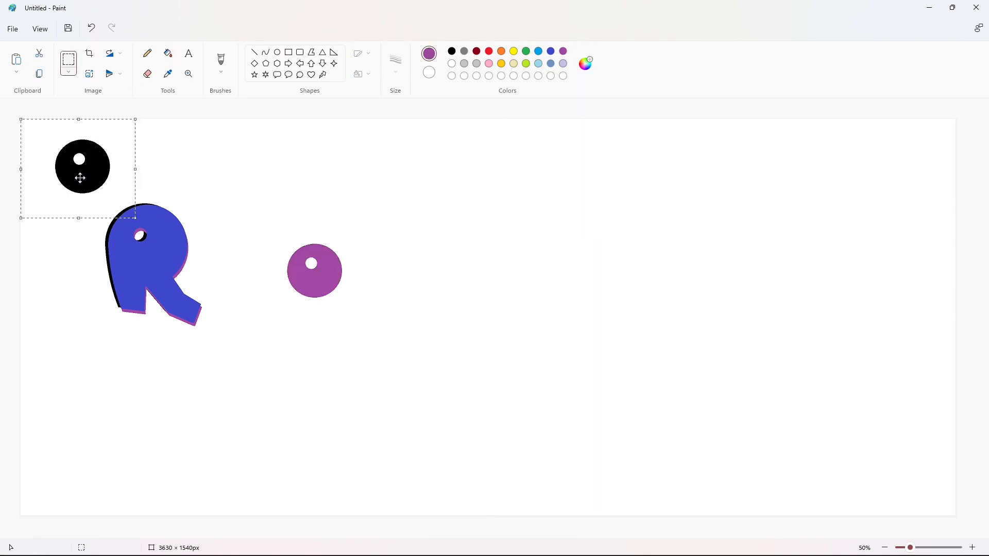
drag(82, 177, 312, 283)
key(Right)
key(Right)
key(Right)
key(Right)
key(Down)
key(Down)
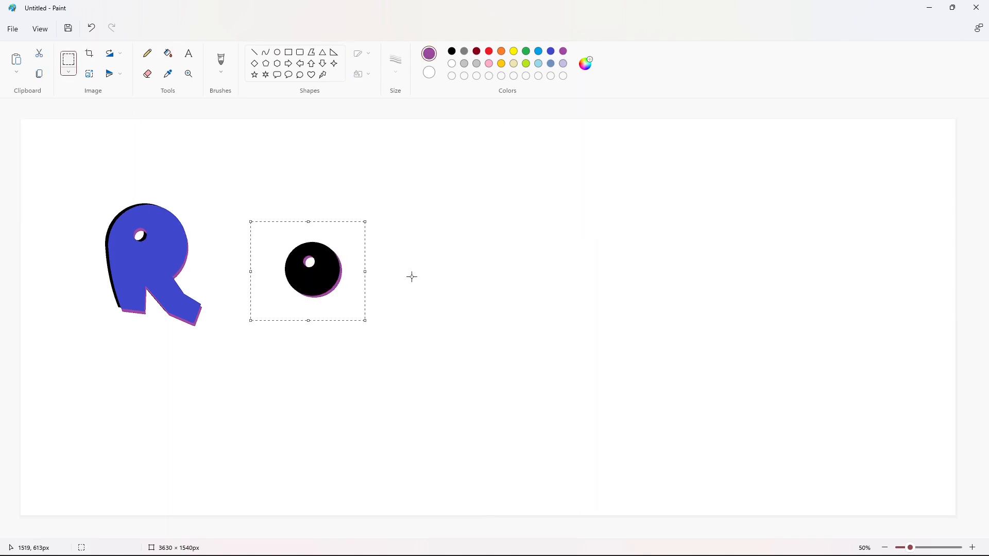
click(421, 280)
key(ctrl+v)
drag(78, 167, 257, 196)
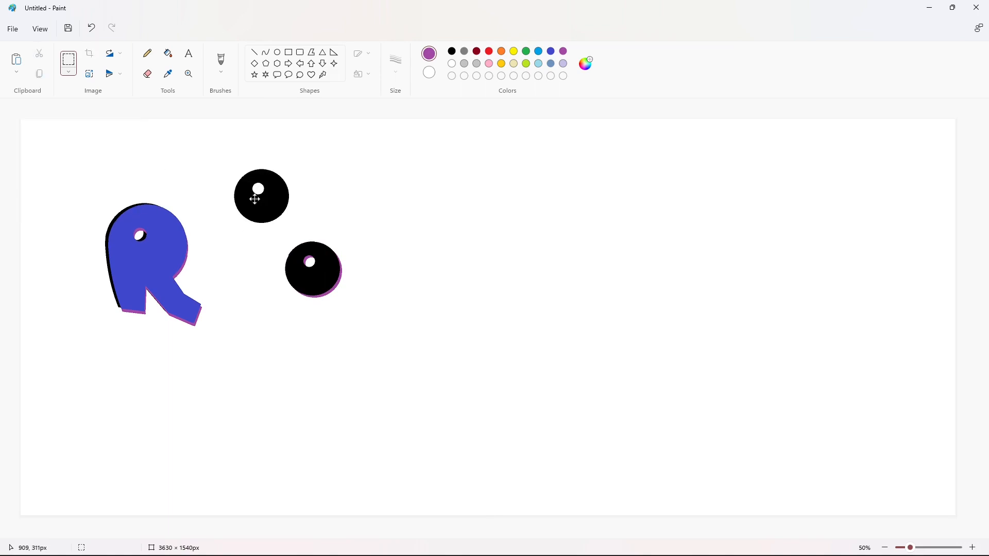
click(380, 155)
click(168, 56)
click(551, 51)
click(313, 281)
click(69, 60)
drag(270, 240, 384, 323)
key(ctrl+c)
key(ctrl+v)
drag(68, 165, 379, 320)
key(ctrl+z)
key(ctrl+z)
key(ctrl+z)
Recolor the front black o blue and place a copy of the two-tone o against the right side of the R.
click(167, 53)
click(311, 279)
click(68, 59)
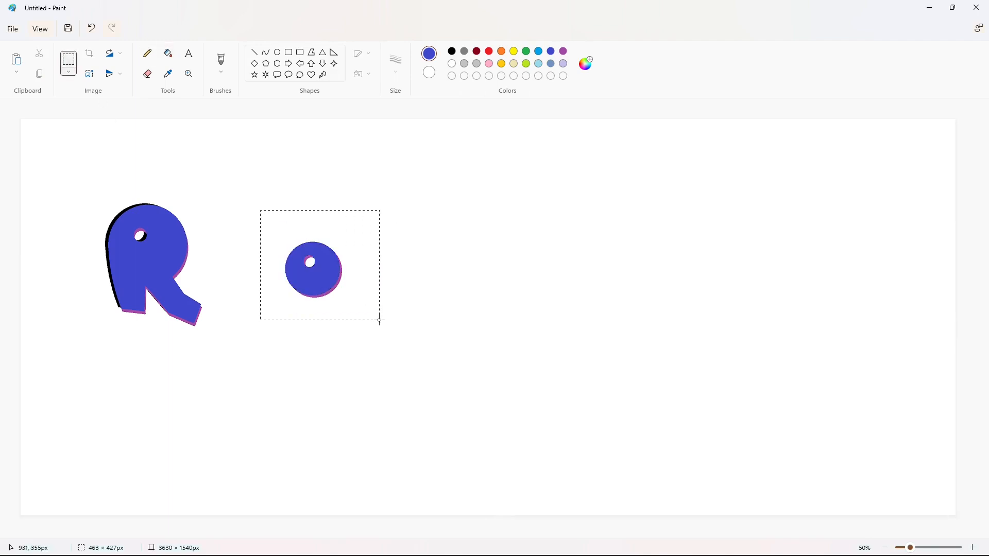
key(ctrl+c)
key(ctrl+v)
drag(82, 181, 216, 275)
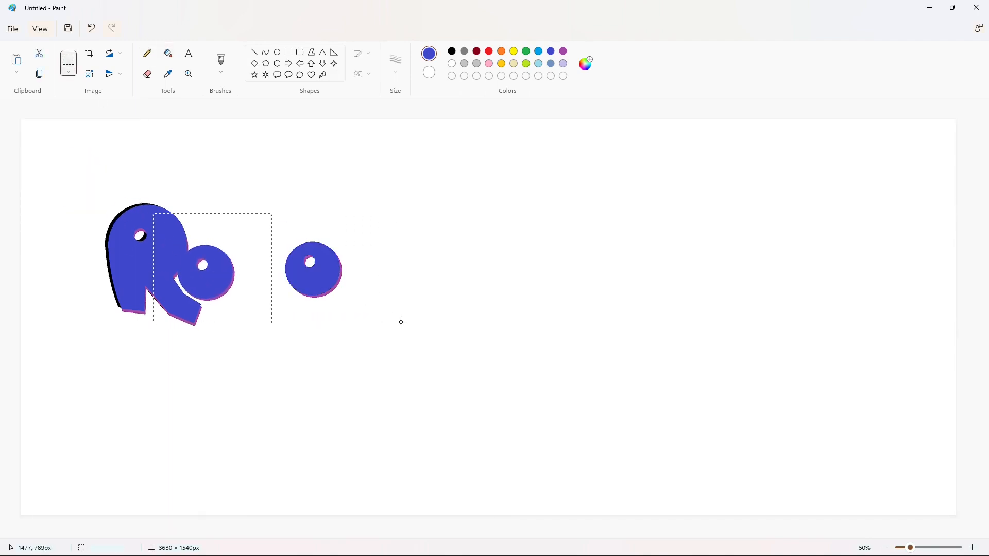
key(Down)
key(Down)
key(Down)
click(477, 358)
Erase the original two-tone o by filling its colors white.
click(168, 54)
click(563, 51)
click(328, 266)
click(452, 63)
click(335, 260)
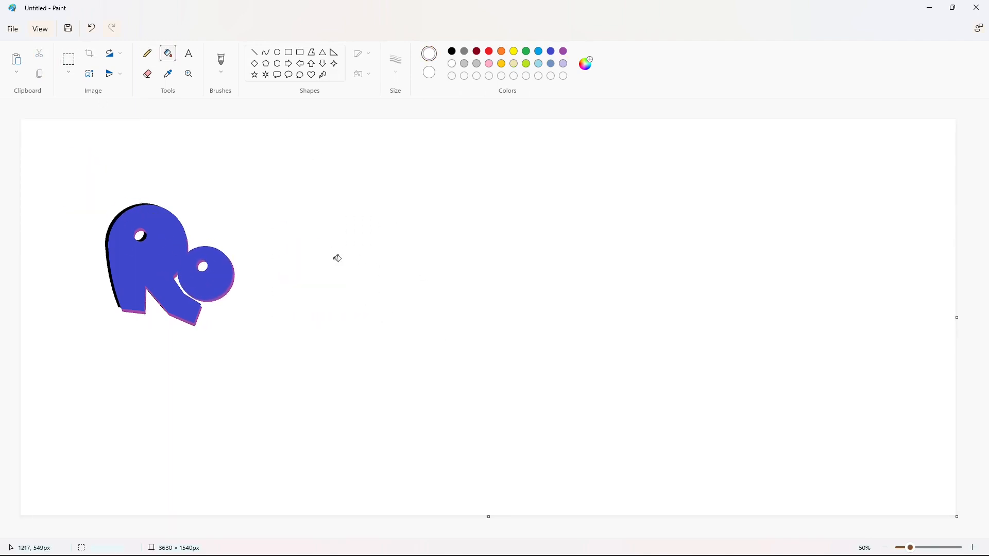
Draw a slanted letter L outline with straight black lines to the right of the o, its long edge about 363 px tall.
click(254, 52)
click(452, 51)
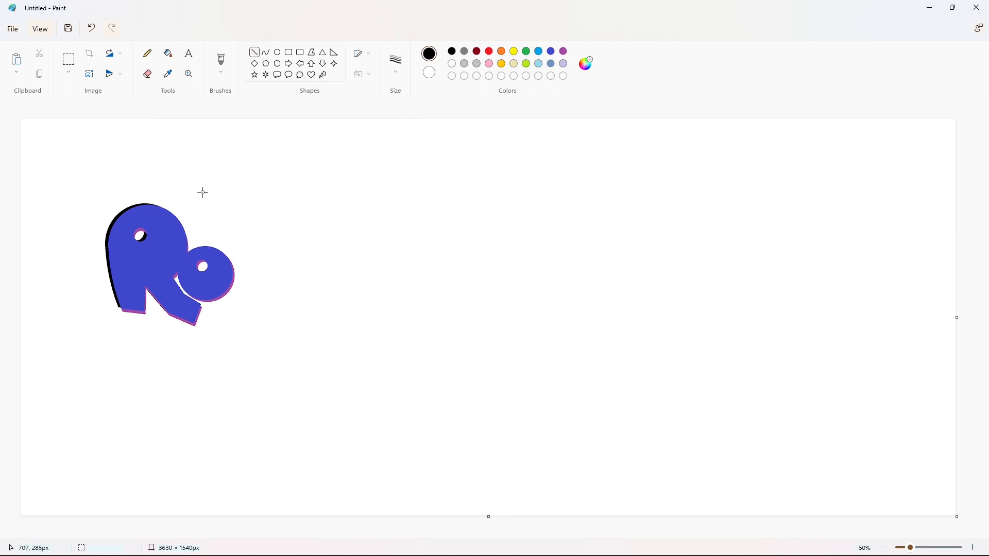
drag(202, 194, 229, 300)
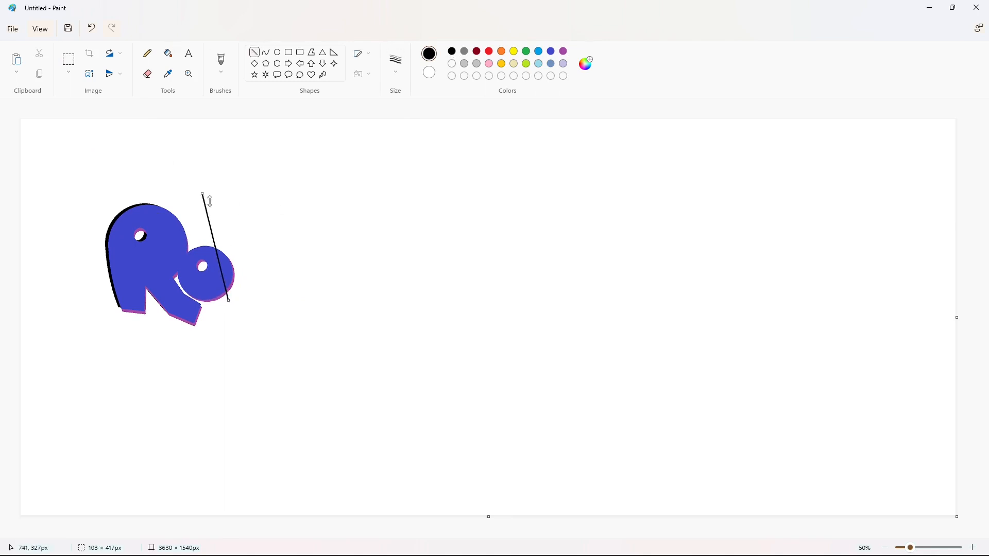
drag(202, 193, 208, 207)
key(Right)
key(Right)
key(Right)
key(Right)
key(Right)
key(Right)
key(Right)
key(Right)
key(Right)
key(Right)
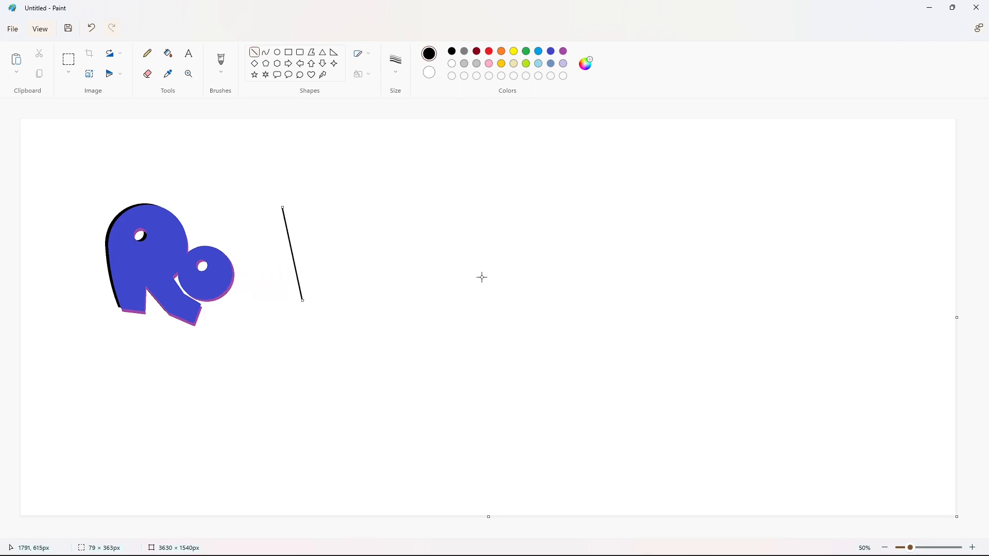
key(Right)
key(Right)
click(313, 299)
mouse_move(308, 301)
mouse_down()
mouse_move(347, 294)
mouse_move(348, 273)
mouse_move(327, 269)
mouse_move(320, 199)
mouse_up()
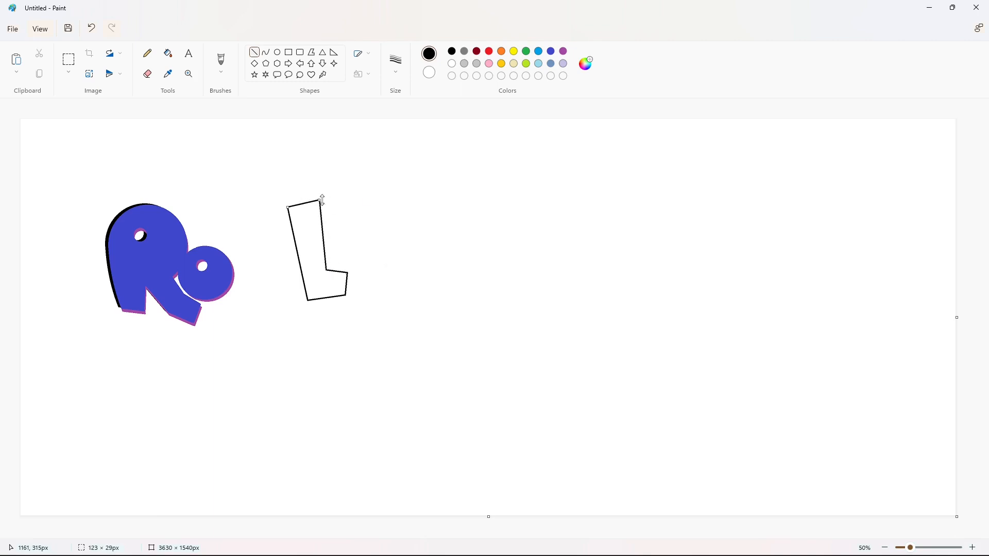
Fill the L outline black and copy the area around the letter.
click(168, 53)
click(291, 214)
click(69, 59)
drag(256, 173, 399, 355)
key(ctrl+c)
click(569, 356)
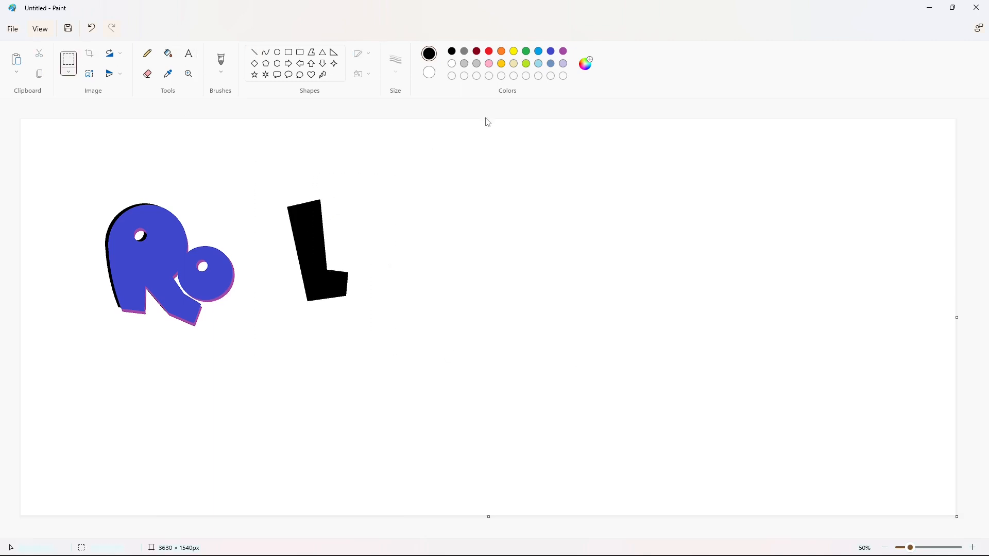
Fill the L purple and overlay the copied black L, offset slightly up and to the left.
click(565, 50)
click(168, 53)
click(310, 234)
key(ctrl+v)
drag(76, 203, 309, 254)
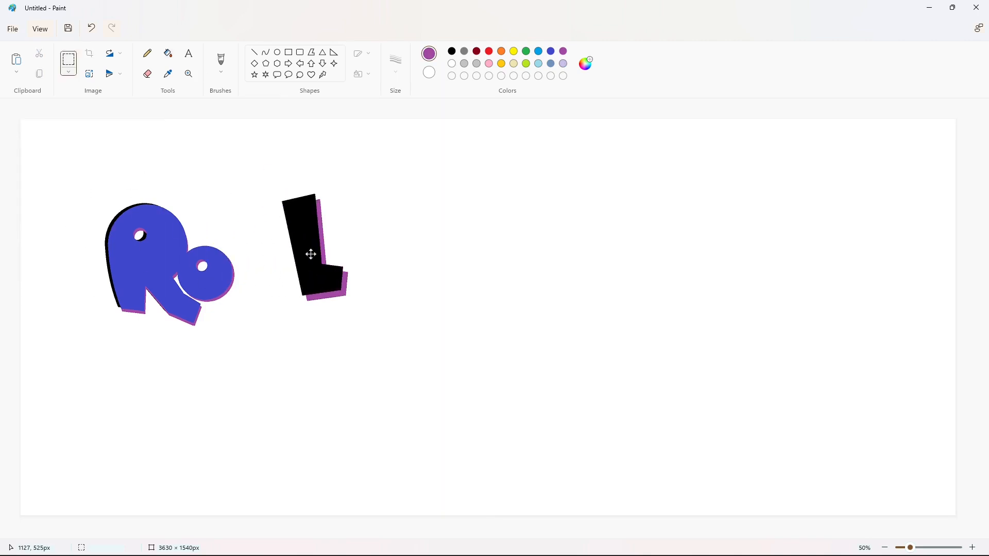
click(539, 281)
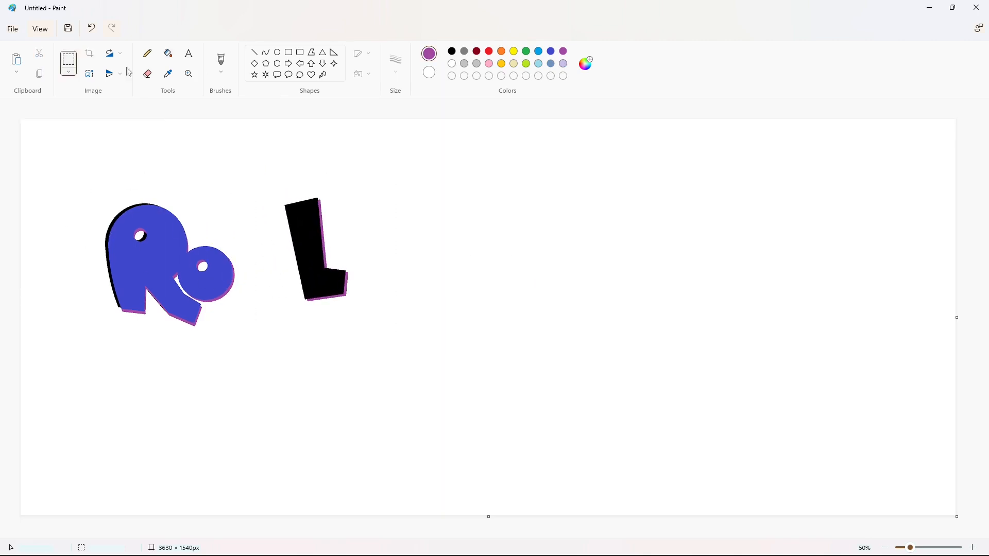
Fill the front L blue and place another copy of the black L to its right.
click(168, 53)
click(551, 51)
click(314, 227)
key(ctrl+v)
drag(80, 187, 440, 246)
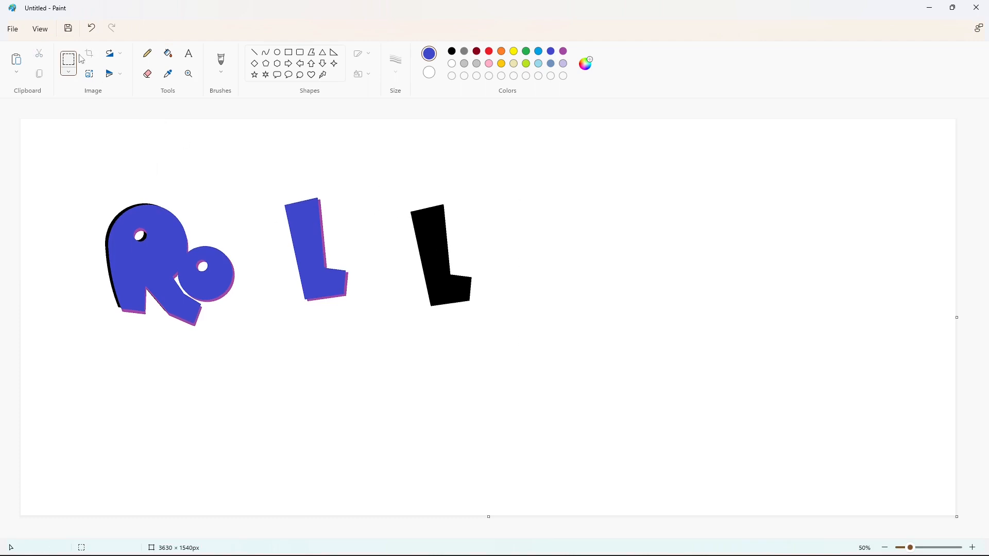
Copy the blue-and-purple L and place it over the black L, offset slightly to the right as a shadow effect.
drag(250, 174, 369, 324)
key(ctrl+c)
key(ctrl+v)
drag(88, 195, 449, 259)
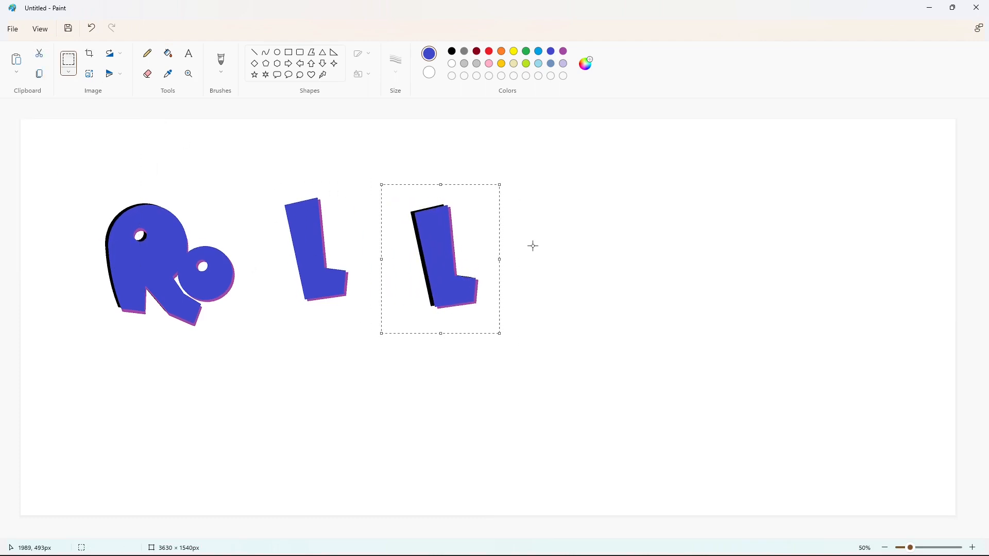
click(532, 246)
Erase the original two-tone L by merging its colors with purple and filling it white.
click(168, 54)
click(563, 51)
click(311, 246)
click(452, 64)
click(312, 247)
click(68, 59)
drag(313, 157, 581, 371)
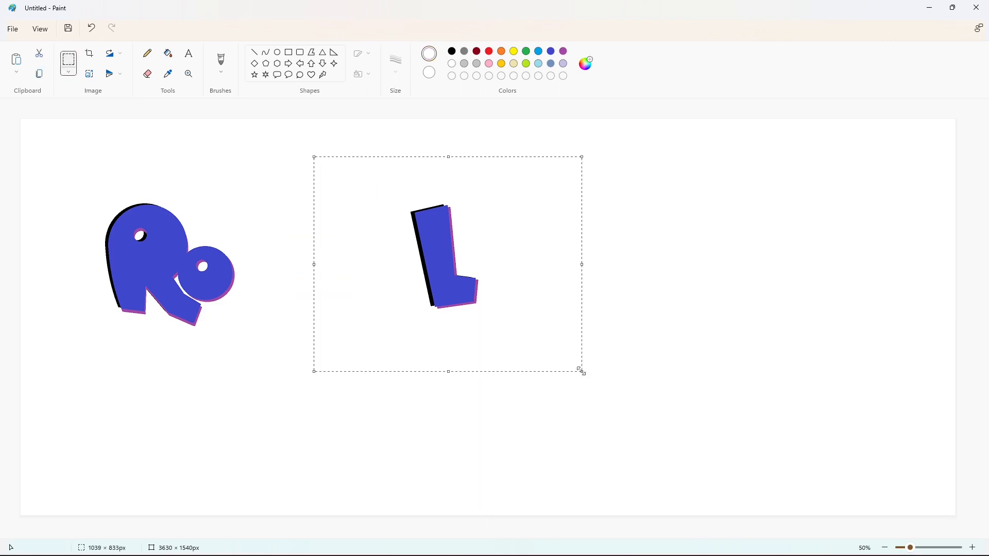
click(779, 416)
Copy the R and o together and place the copy against the left side of the shadowed L.
drag(39, 177, 298, 371)
key(ctrl+c)
key(ctrl+v)
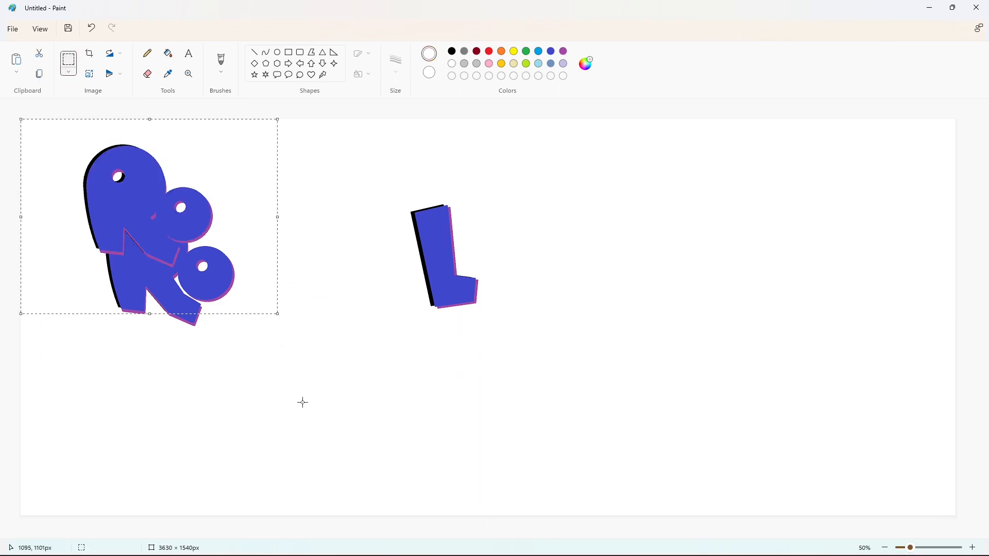
drag(148, 233, 371, 281)
Nudge the copied R and o into place so the o overlaps the lower stem of the L.
key(Down)
key(Down)
key(Down)
key(Down)
key(Down)
key(Down)
key(Down)
key(Down)
key(Down)
key(Down)
key(Left)
key(Left)
key(Left)
key(Left)
key(Left)
key(Left)
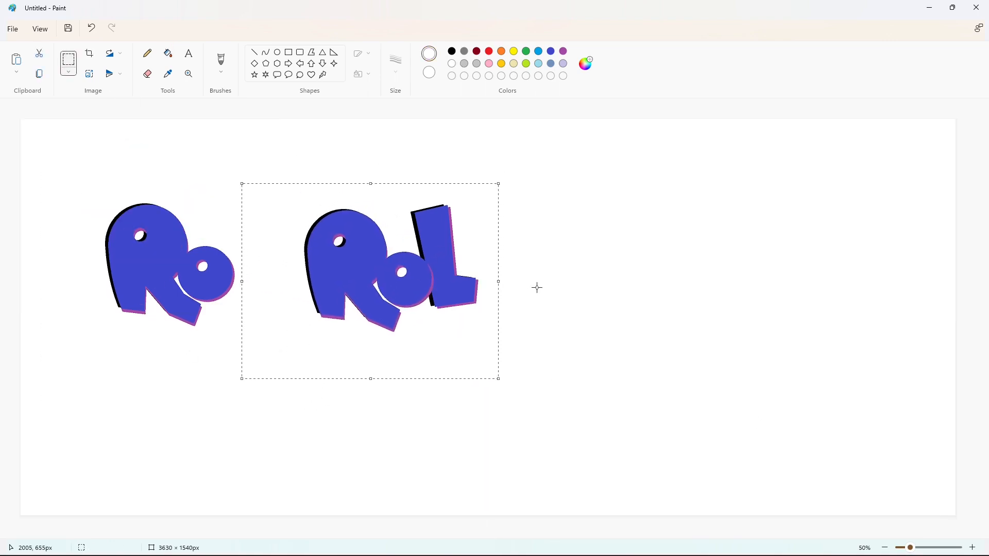
key(Right)
key(Right)
key(Right)
key(Right)
key(Right)
key(Right)
key(Right)
key(Right)
key(Right)
key(Right)
key(Right)
key(Right)
key(Right)
key(Right)
key(Right)
key(Right)
key(Right)
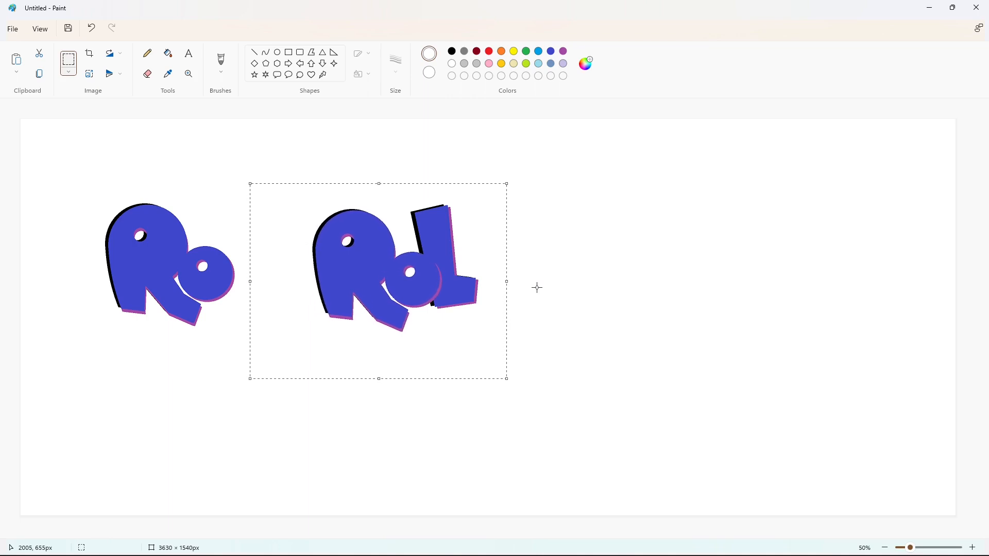
click(556, 295)
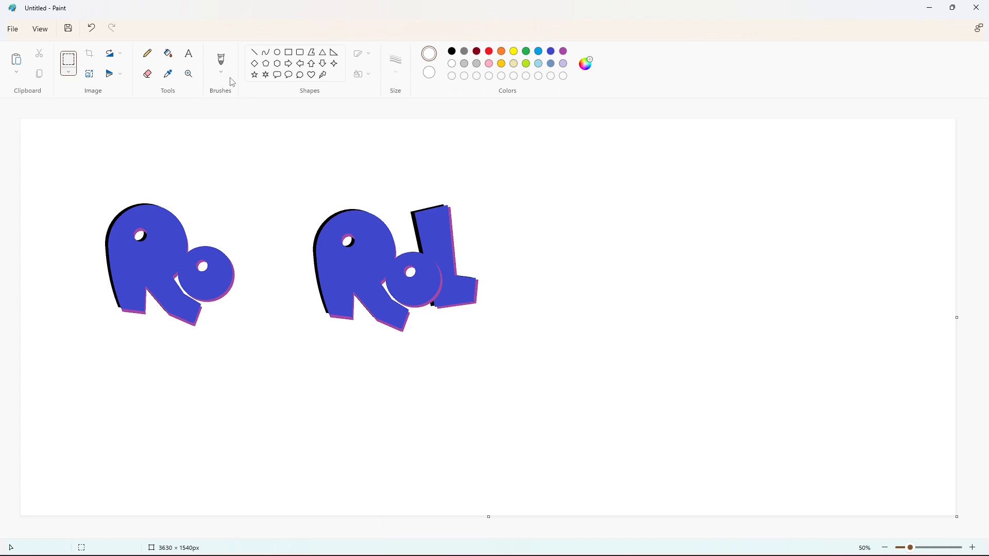
Draw a slanted four-sided outline for the stem of an i with black lines to the right of the L.
click(254, 53)
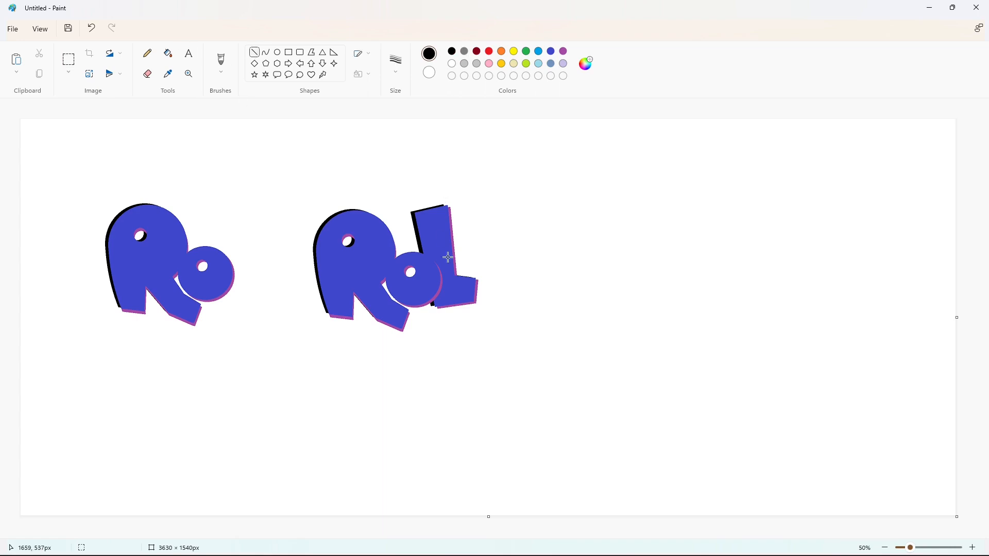
mouse_move(461, 236)
mouse_down()
mouse_move(473, 292)
mouse_move(538, 282)
mouse_up()
key(Right)
key(Right)
key(Right)
key(Right)
key(Right)
key(Right)
key(Right)
key(Right)
key(Right)
mouse_move(537, 281)
mouse_down()
mouse_move(530, 230)
mouse_move(505, 232)
mouse_up()
click(573, 226)
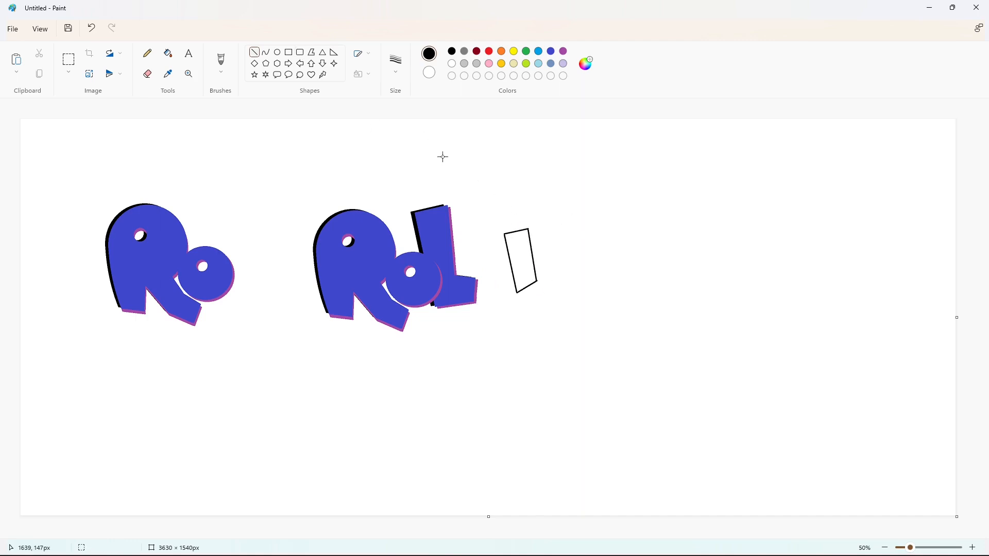
Draw a round dot about 111 × 97 px above the i stem and fill both the dot and stem black.
click(277, 52)
drag(498, 188, 526, 215)
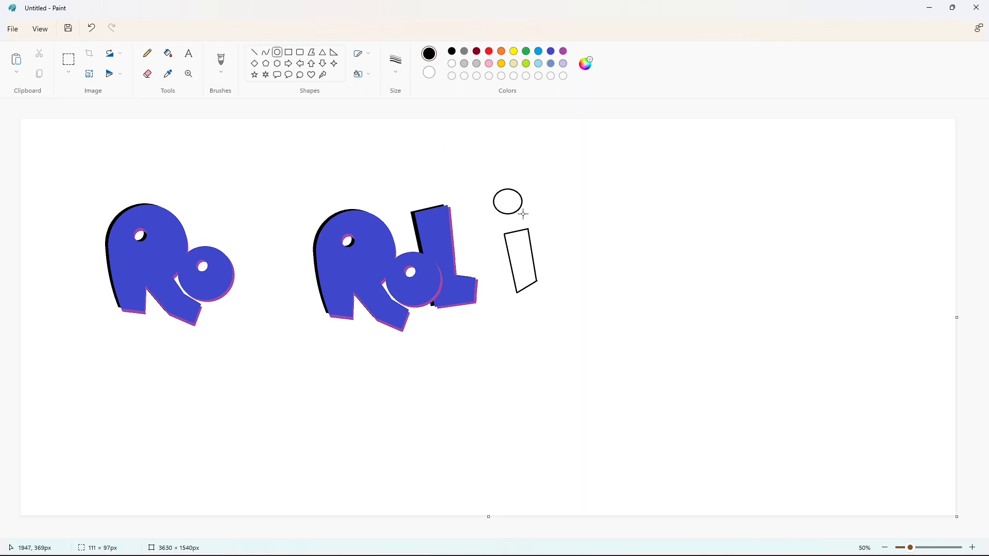
click(570, 216)
click(168, 53)
click(511, 195)
click(520, 260)
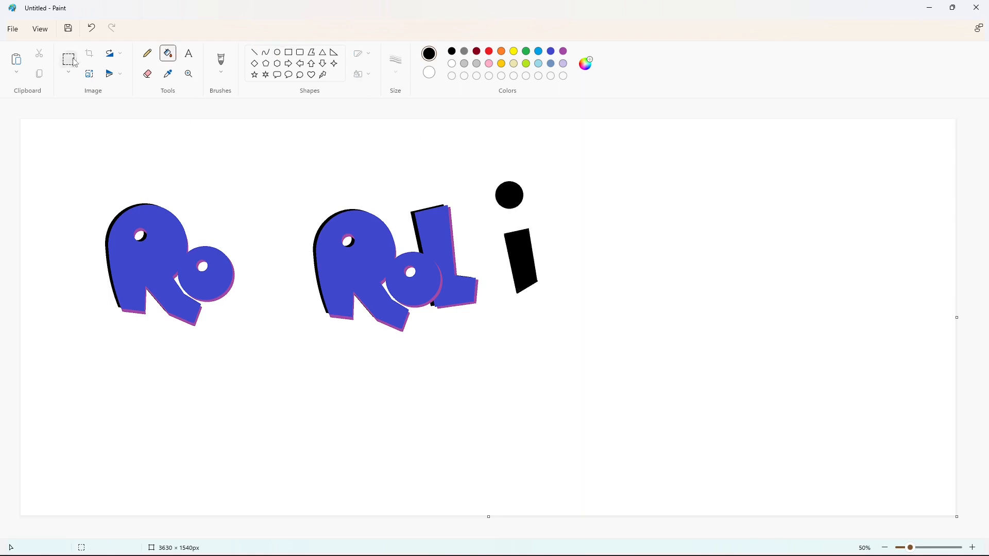
Draw two slanted purple lines, about 101 and 95 px tall, joining the i's dot and stem with a 3px line size.
click(68, 60)
drag(477, 170, 548, 289)
click(660, 323)
click(973, 548)
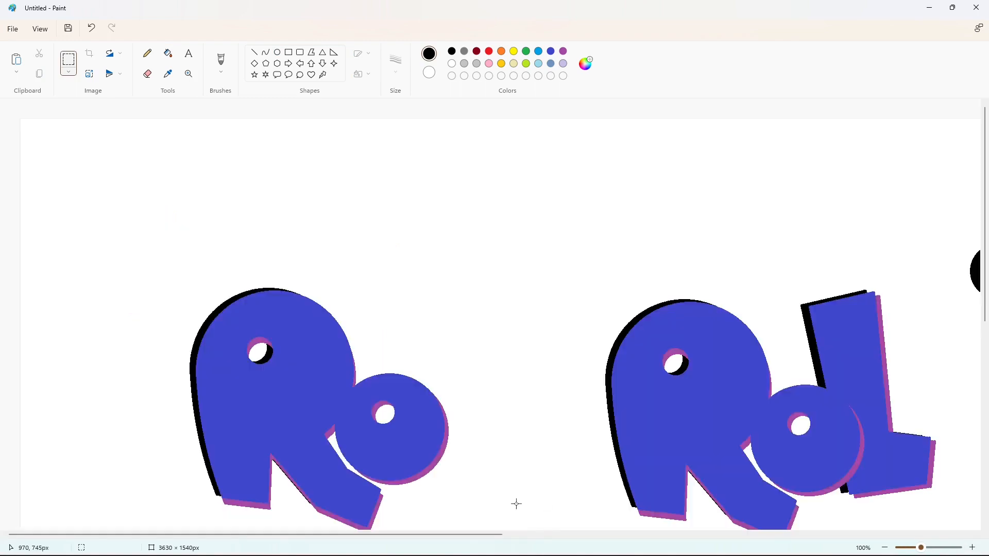
drag(425, 535, 680, 535)
click(972, 548)
scroll(548, 477, right, 5)
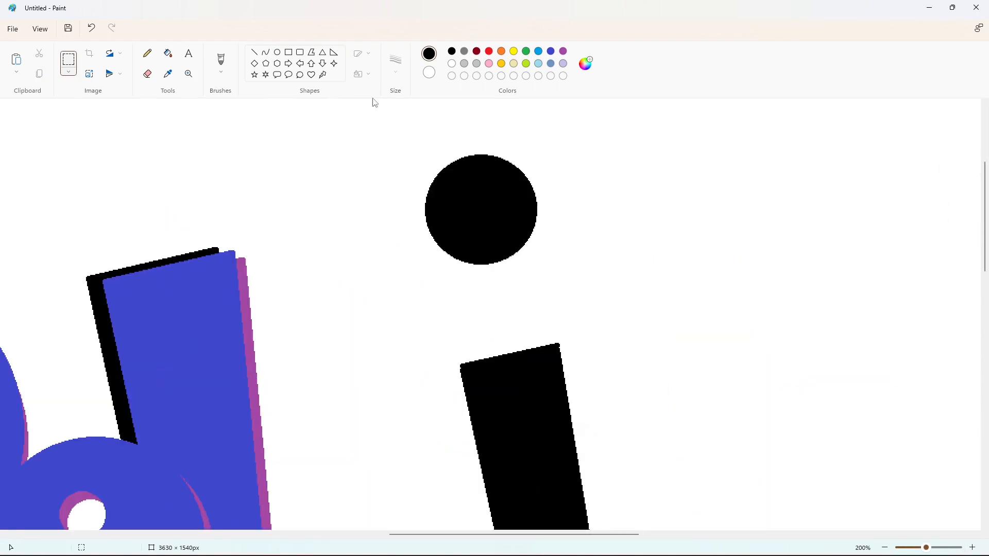
click(254, 52)
click(564, 51)
drag(473, 262, 494, 367)
click(396, 65)
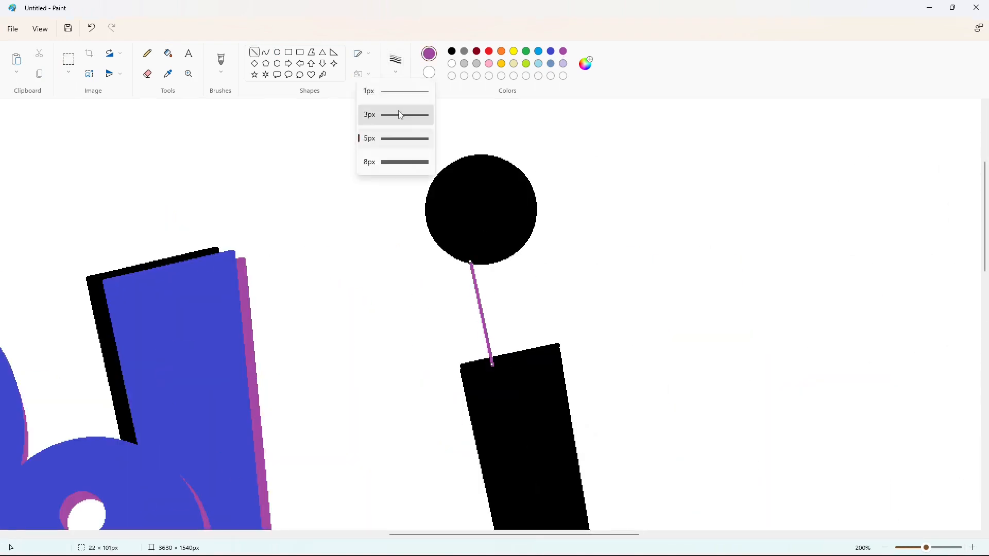
click(398, 113)
drag(505, 256, 527, 357)
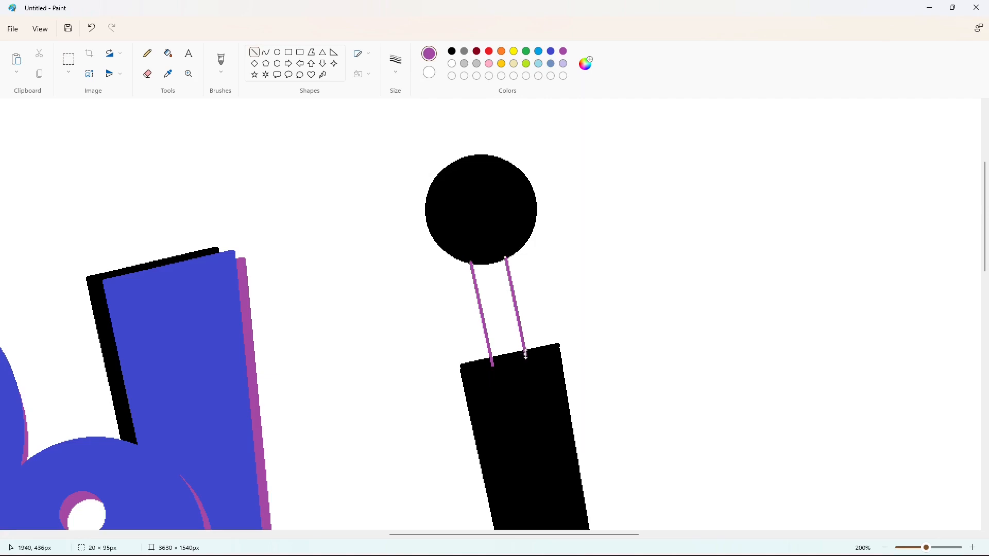
Draw blue zigzag lines along the outer sides of both purple lines to form a jagged neck.
click(551, 51)
mouse_move(466, 278)
mouse_down()
mouse_move(526, 289)
mouse_move(474, 281)
mouse_up()
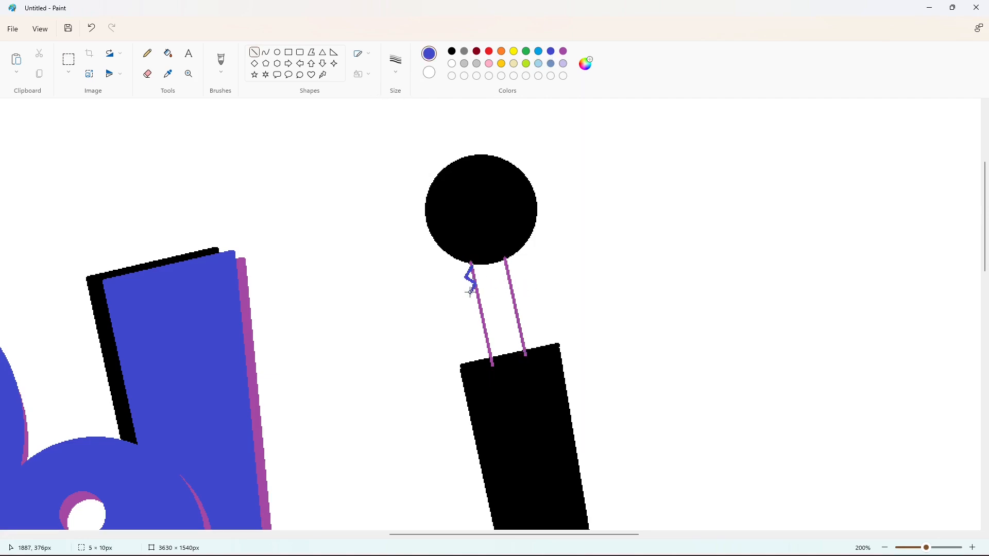
click(189, 74)
click(335, 224)
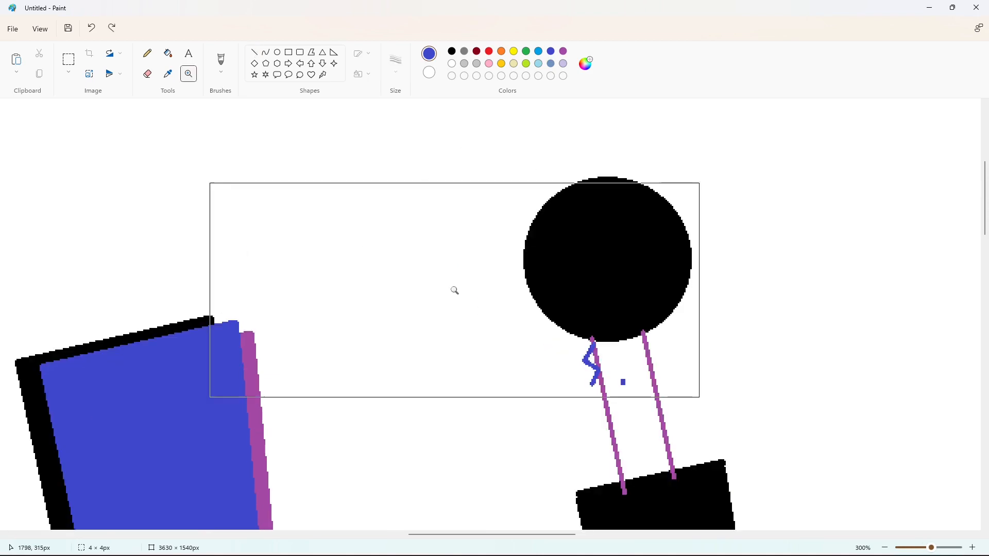
click(254, 52)
scroll(453, 320, down, 1)
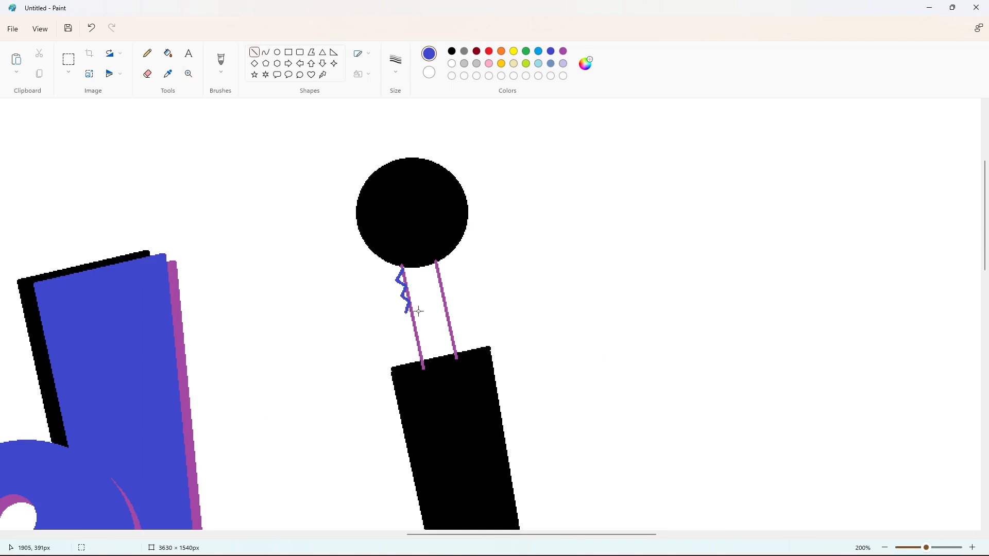
drag(408, 325, 417, 335)
drag(451, 295, 446, 304)
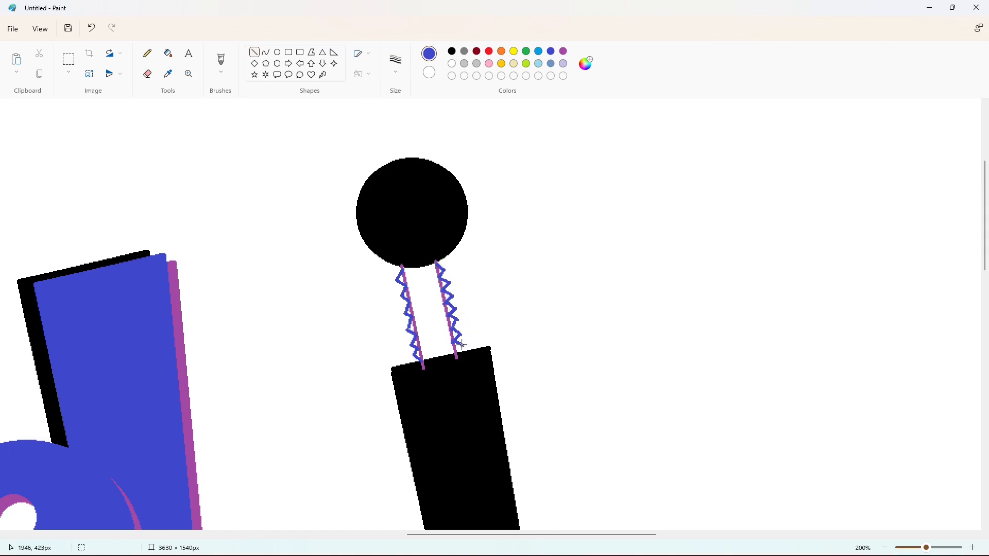
Fill the gap between the two lines purple, and recolor the whole neck and its zigzag gaps blue.
click(168, 53)
click(564, 51)
click(428, 309)
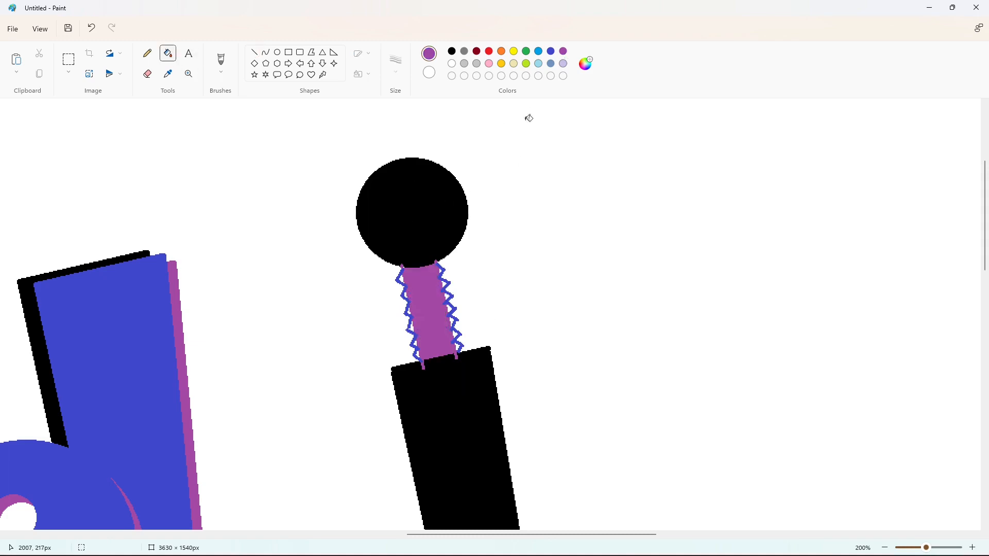
click(551, 52)
click(423, 284)
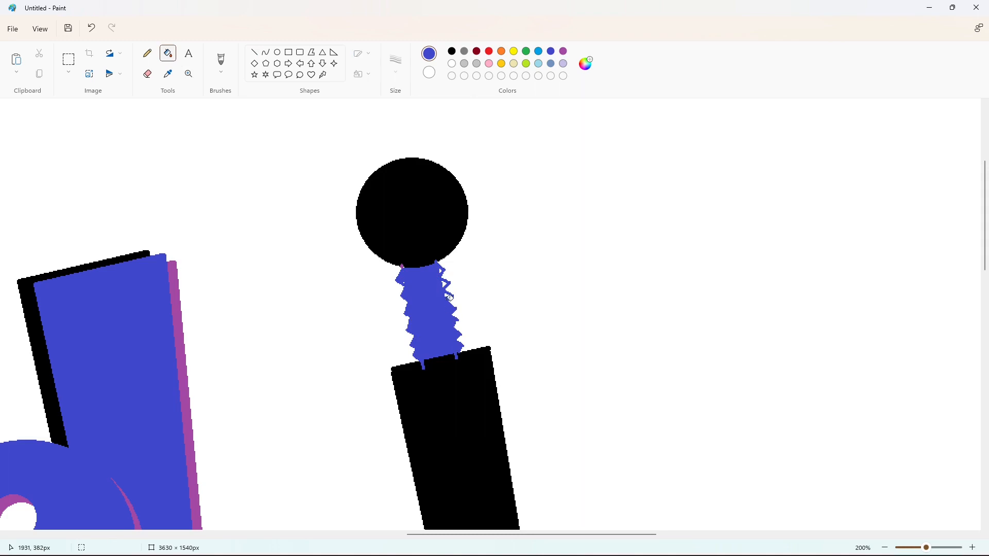
Cover the neck's line ends at the stem and dot with black lines, and fill the jagged neck purple.
scroll(700, 419, up, 2)
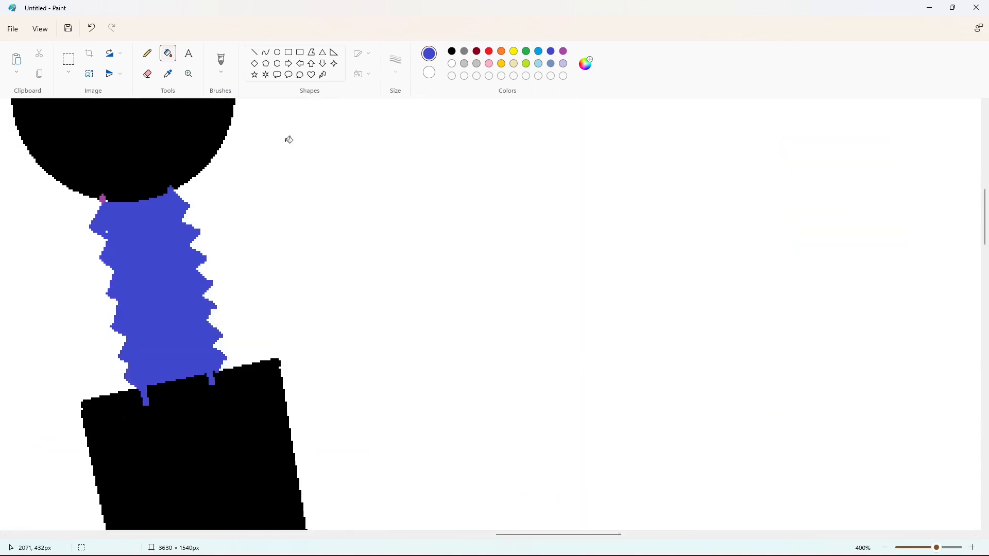
click(254, 52)
click(451, 51)
mouse_move(148, 397)
mouse_down()
mouse_move(244, 390)
mouse_move(223, 383)
mouse_up()
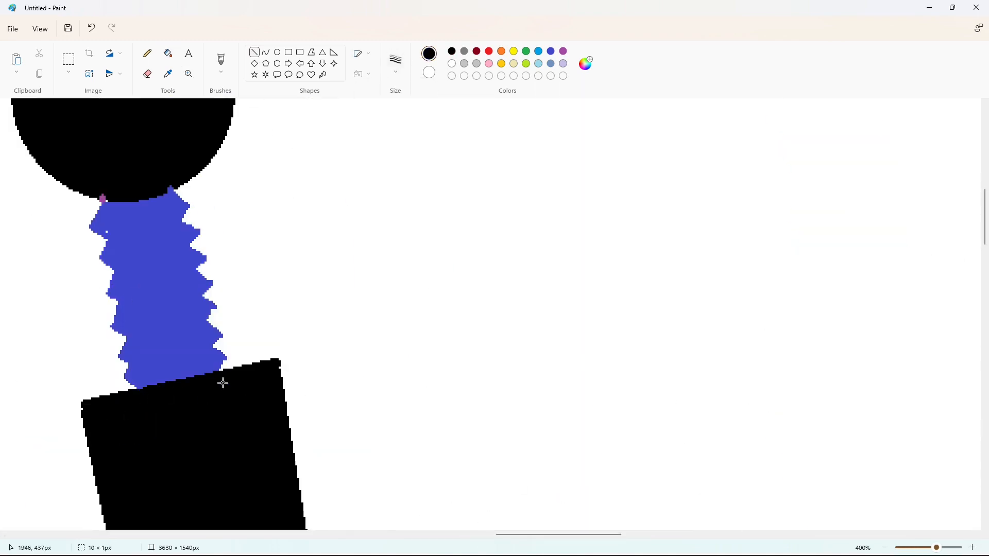
scroll(223, 384, up, 2)
drag(95, 299, 109, 303)
click(564, 51)
click(168, 53)
click(125, 332)
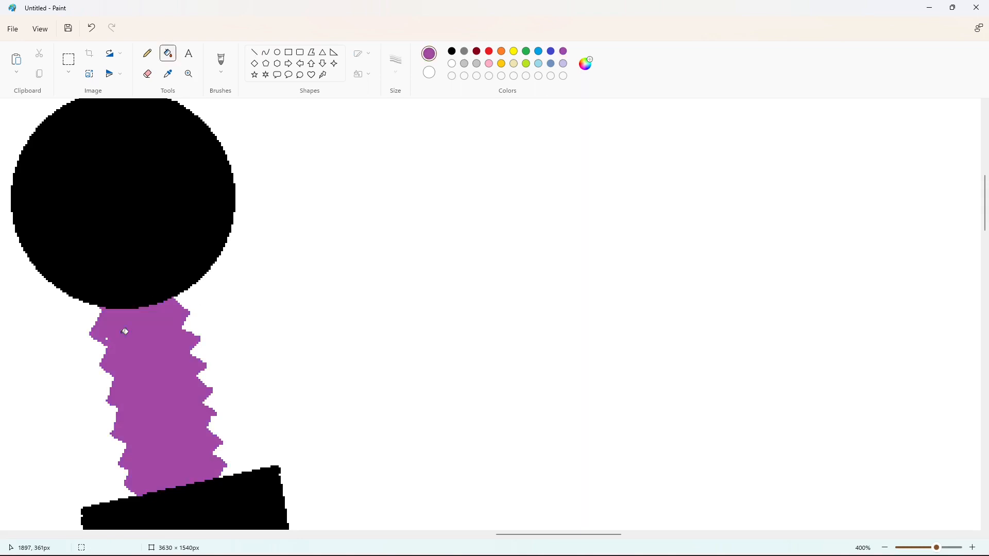
Recolor the i's dot and stem blue and its jagged neck black.
click(150, 57)
click(885, 548)
click(885, 548)
click(884, 548)
click(884, 548)
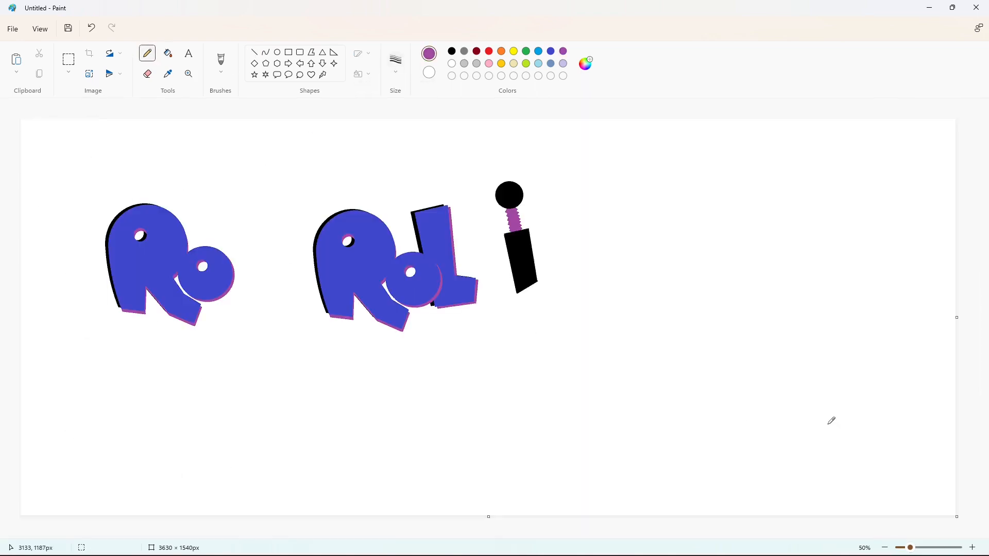
click(972, 548)
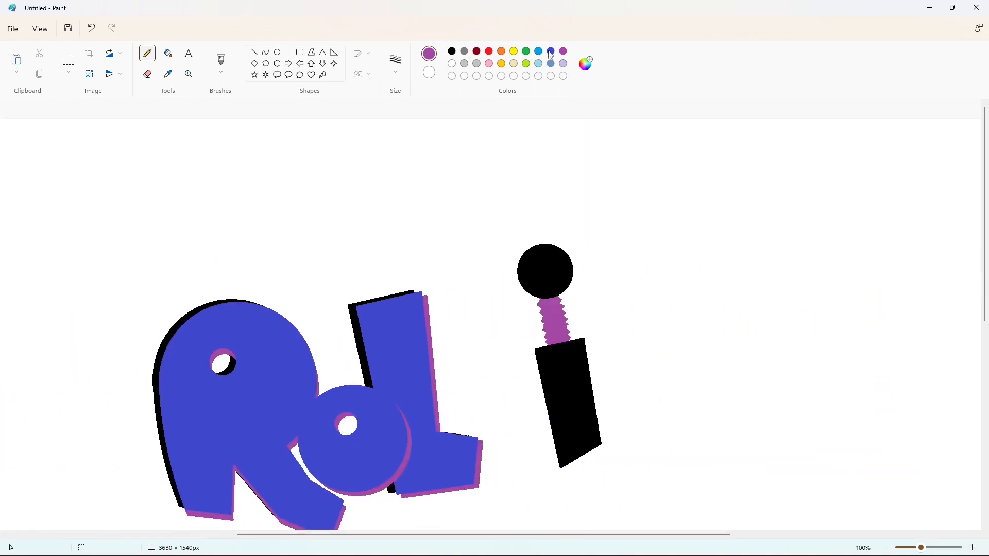
click(551, 51)
click(168, 53)
click(547, 270)
click(566, 402)
click(453, 51)
click(560, 317)
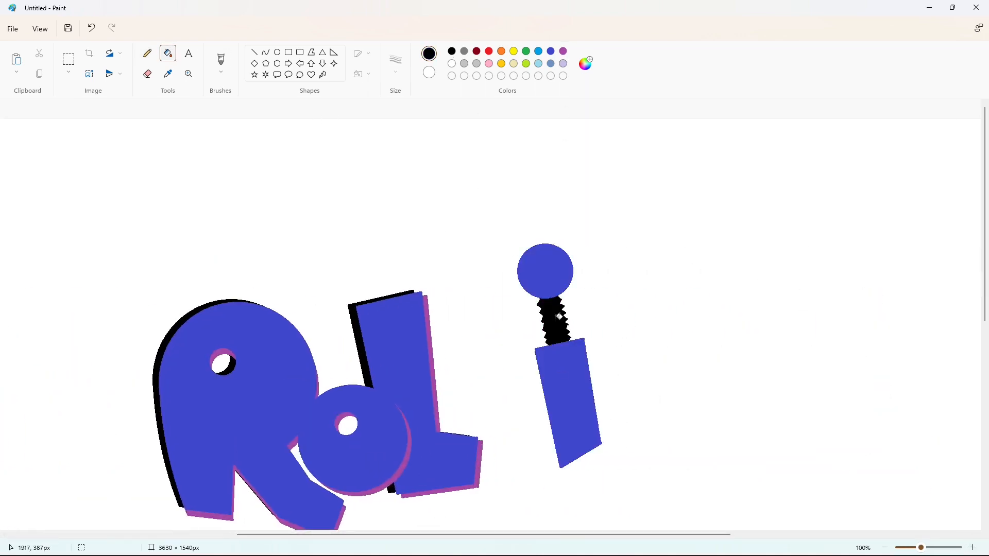
Copy the blue-and-black i, and recolor the original's dot and stem purple.
click(69, 60)
drag(473, 217, 672, 499)
mouse_move(505, 215)
mouse_down()
mouse_move(660, 490)
mouse_move(660, 479)
mouse_up()
click(464, 185)
click(564, 51)
click(168, 53)
click(546, 271)
click(566, 402)
Try filling the i's neck blue and overlaying the copied i, then remove the pasted copy.
click(551, 51)
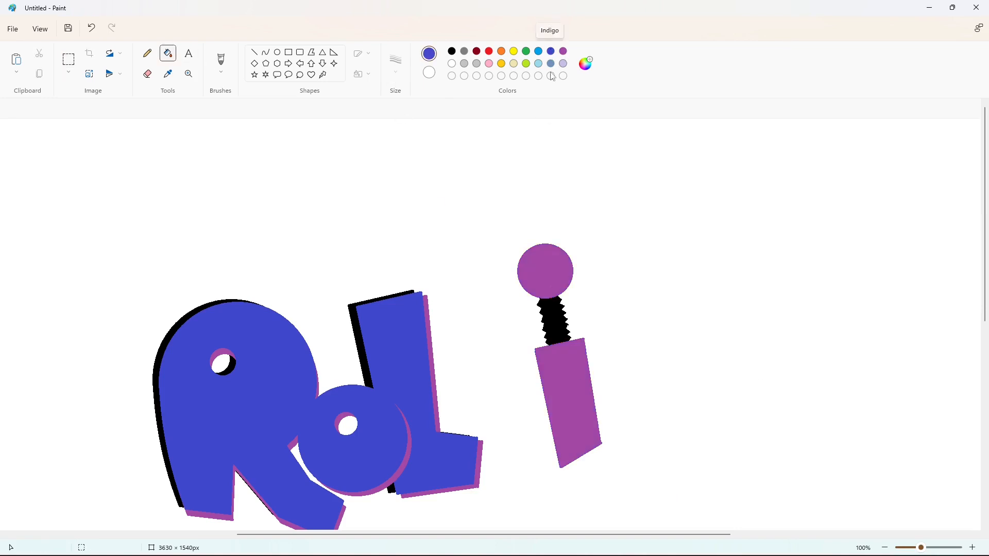
key(ctrl+v)
drag(73, 252, 549, 350)
key(Delete)
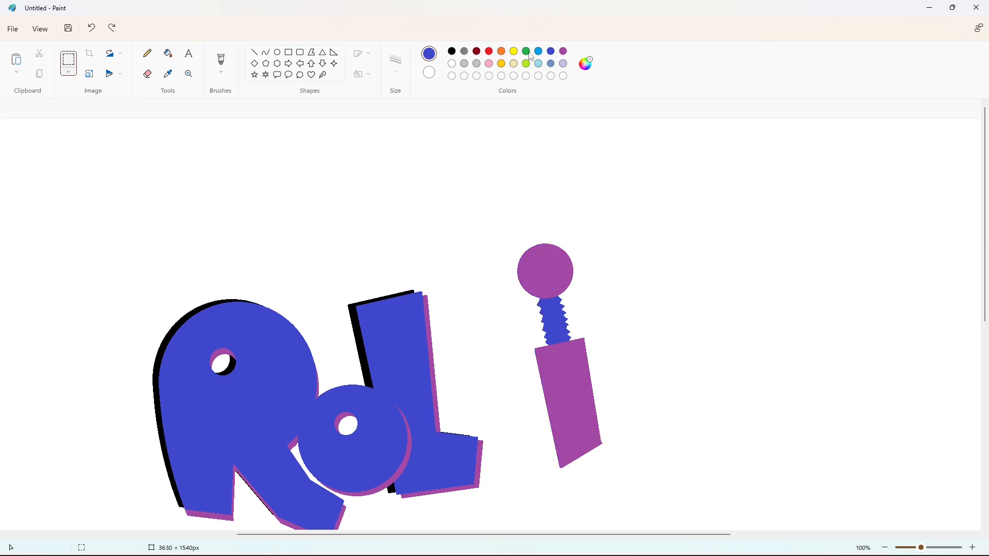
Try recoloring the i's dot and stem dark red, and undo the fills and pasted copies.
click(477, 51)
click(168, 53)
click(546, 271)
click(566, 401)
key(ctrl+v)
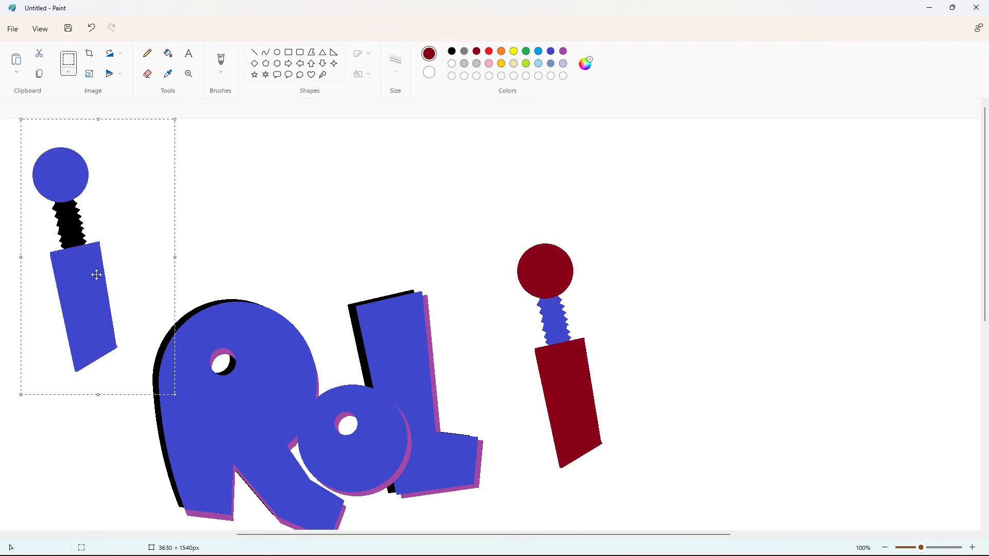
key(ctrl+z)
key(ctrl+z)
key(ctrl+z)
key(ctrl+v)
key(ctrl+z)
Fill the i's neck dark red and overlay the copied blue-and-black i, offset slightly to the left.
click(168, 54)
click(557, 312)
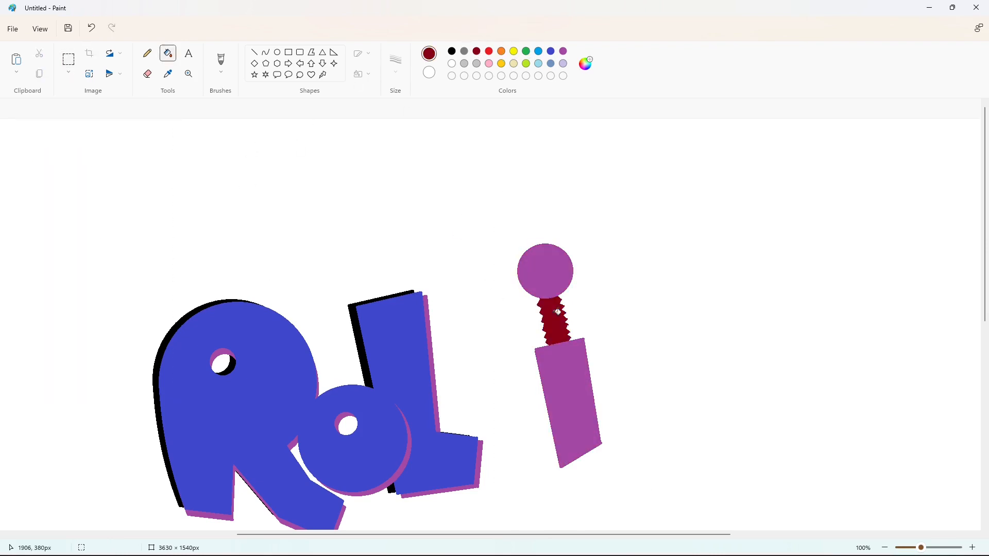
key(ctrl+v)
drag(115, 245, 600, 336)
key(Left)
key(Left)
key(Left)
key(Down)
key(Down)
key(Right)
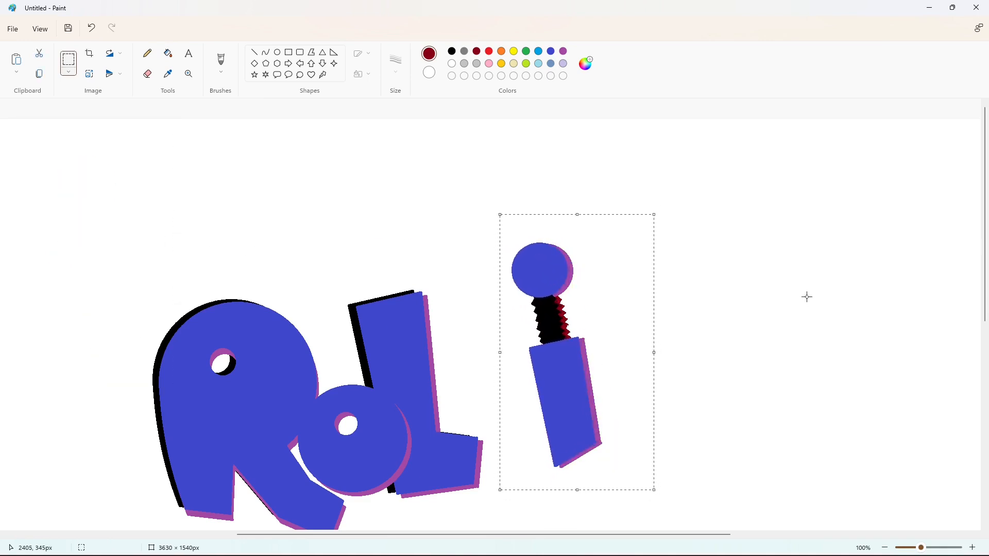
Nudge the overlaid i copy slightly up and right, then undo the overlay to restore the purple and dark red i.
key(Up)
key(Up)
key(Up)
key(Up)
key(Right)
key(Right)
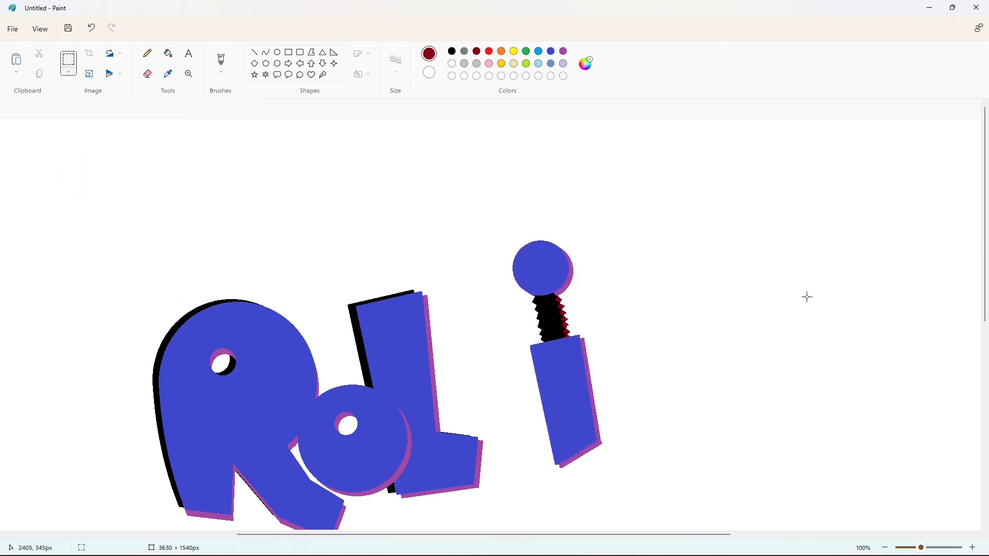
click(716, 494)
key(ctrl+z)
key(ctrl+z)
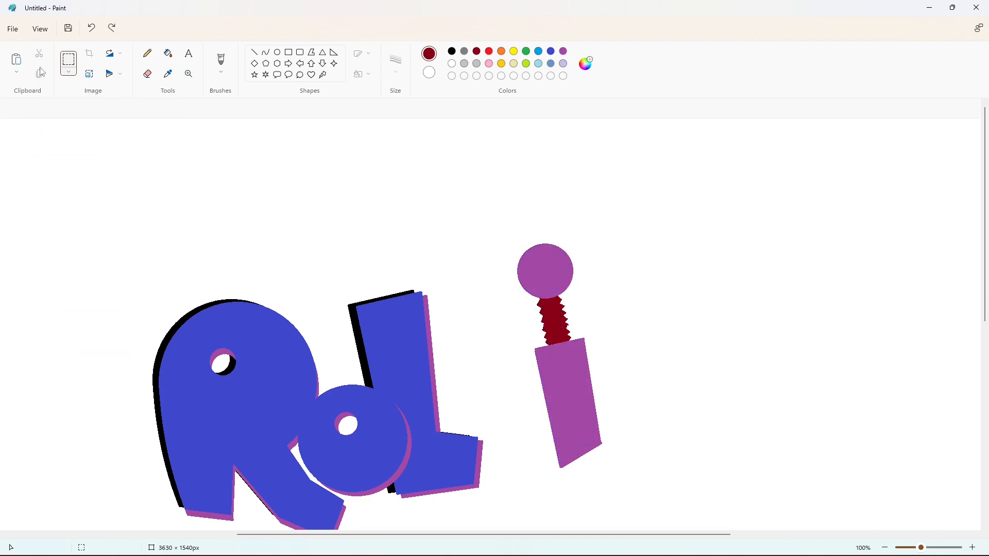
Fill the i's dot and stem with blue.
click(551, 51)
click(168, 53)
click(545, 272)
click(567, 396)
click(69, 59)
drag(510, 221, 670, 500)
key(ctrl+v)
click(345, 221)
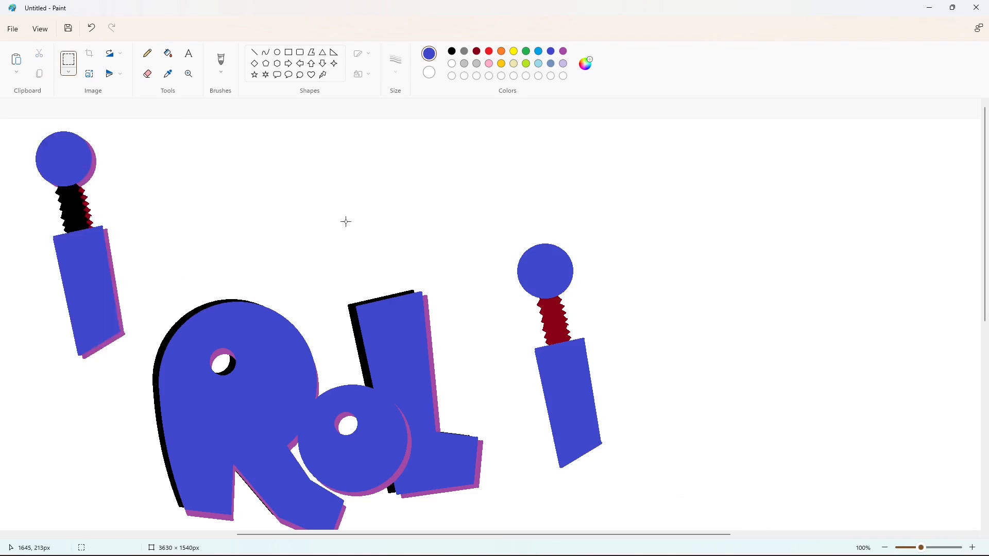
key(ctrl+z)
Copy the blue i with its dark red neck and place the duplicate in the empty area to its right.
drag(493, 222, 665, 499)
key(ctrl+c)
key(ctrl+v)
drag(166, 278, 927, 331)
click(660, 381)
Recolor the original i's dot and stem purple.
click(564, 51)
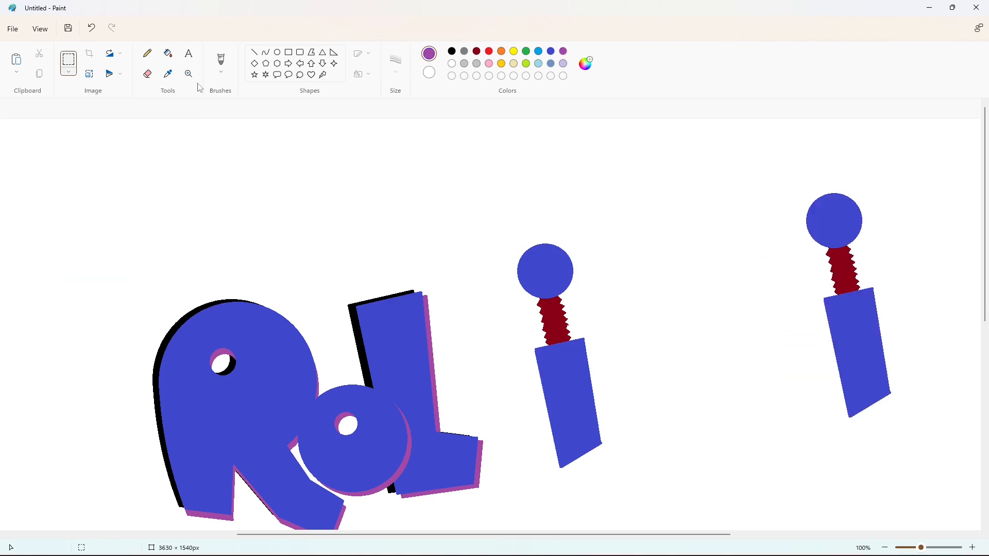
click(168, 53)
click(545, 271)
click(566, 397)
click(69, 59)
key(ctrl+v)
drag(96, 360, 600, 365)
key(ctrl+z)
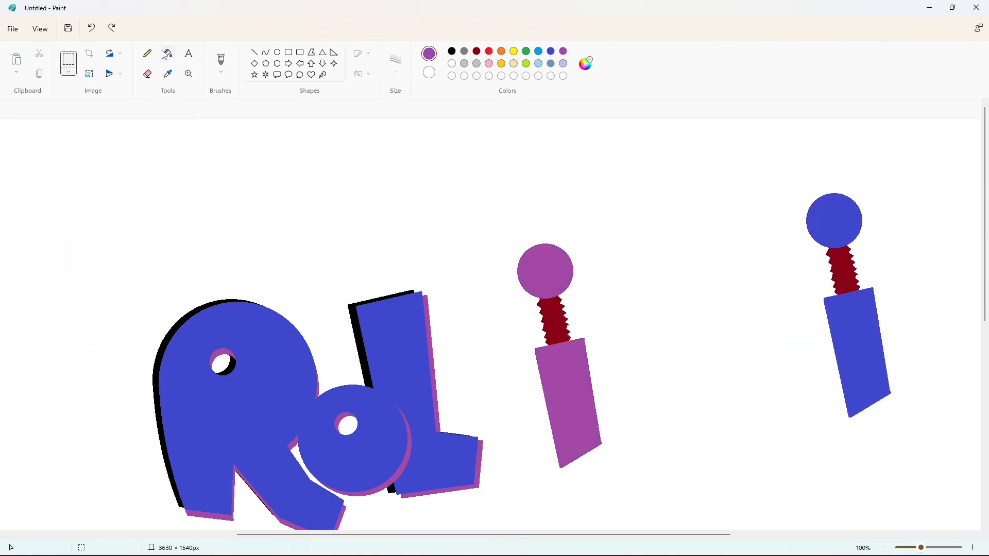
Fill the original i's dark red neck with black.
click(168, 53)
click(452, 51)
click(553, 317)
Overlay the copied blue and dark red i on the purple and black one, offset slightly up and left.
click(69, 59)
key(ctrl+v)
drag(107, 252, 578, 354)
key(Up)
key(Up)
key(Right)
key(Right)
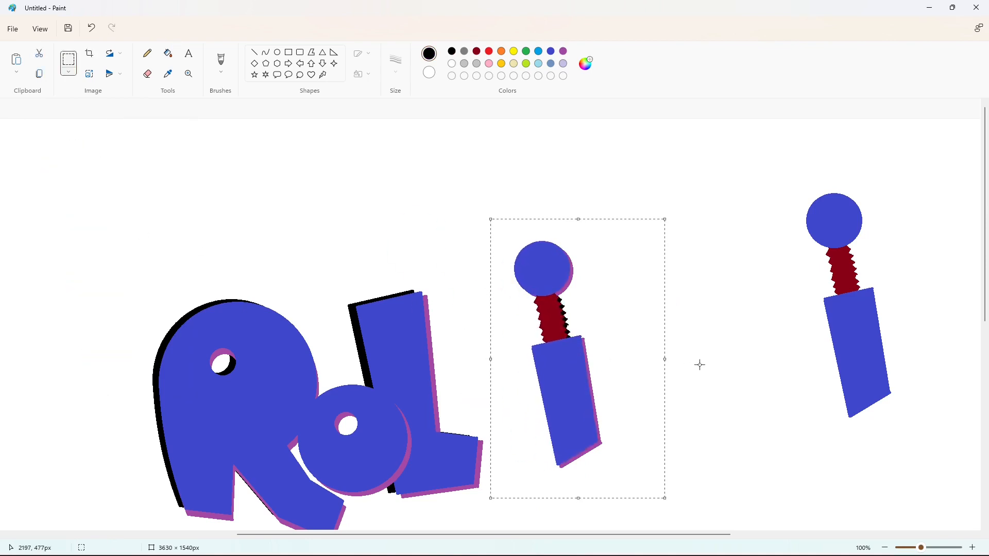
click(700, 365)
Copy the layered i with its purple and black edges.
drag(498, 223, 681, 496)
click(721, 441)
key(ctrl+v)
key(ctrl+z)
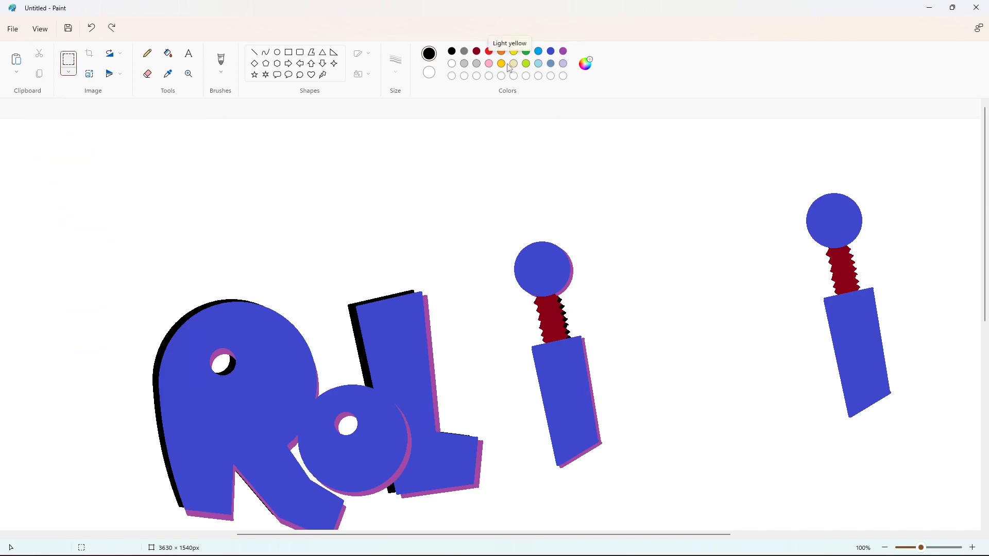
Fill the duplicate i's dot and stem green and its neck gold.
click(169, 53)
click(526, 51)
click(835, 221)
click(855, 327)
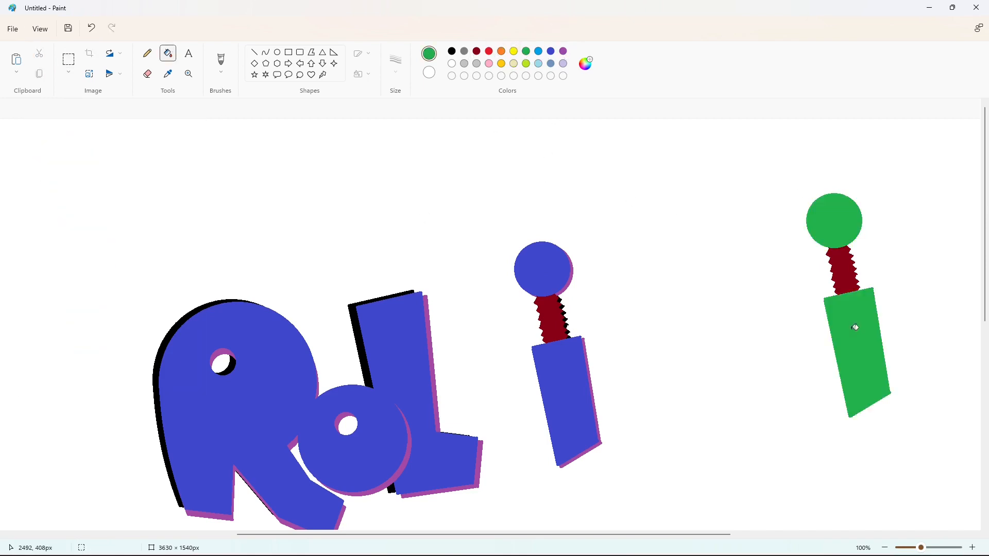
click(847, 273)
key(ctrl+z)
click(514, 51)
click(845, 271)
Overlay the layered i on the green and gold one, offset slightly right so a thin green edge shows.
key(ctrl+v)
drag(858, 303, 859, 307)
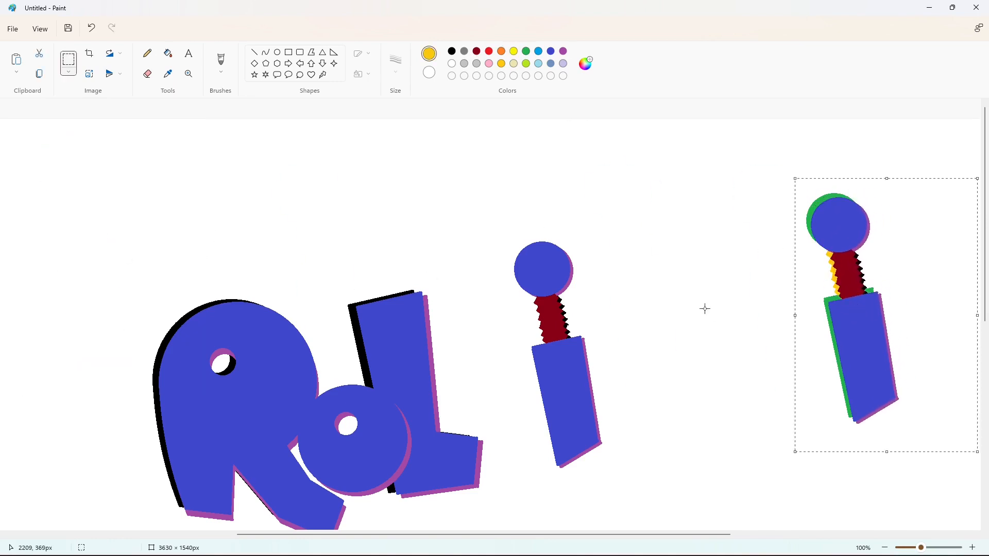
key(Left)
key(Up)
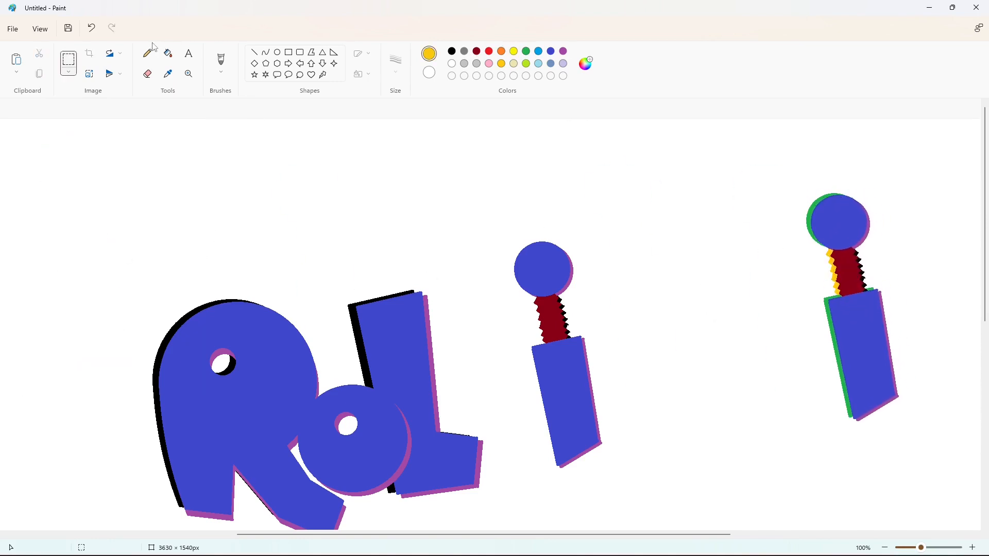
Erase the gold sliver beside the neck by filling the background gold and refilling it white.
click(168, 53)
click(702, 263)
click(451, 63)
click(767, 271)
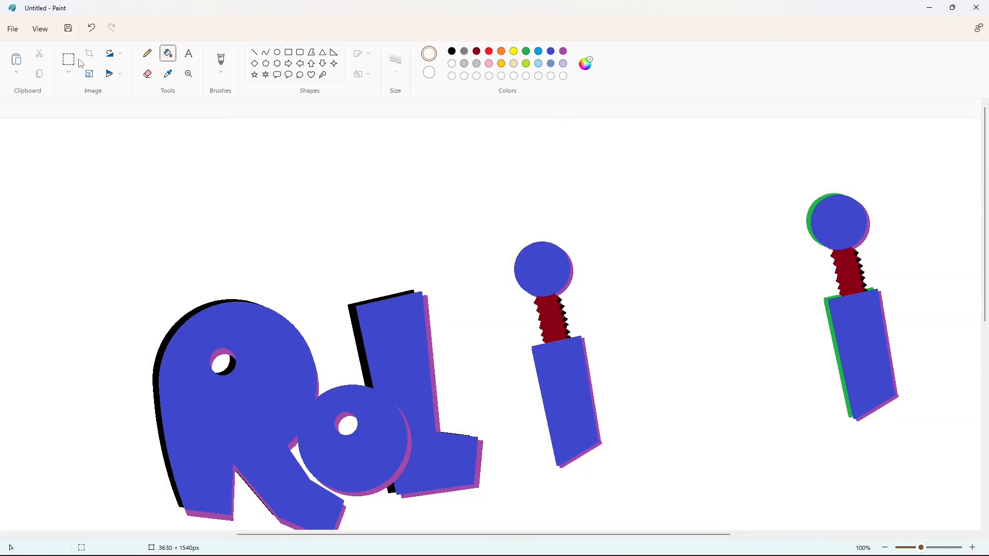
Cover the original layered i with a white rectangle, keeping the green-edged one.
click(289, 52)
drag(503, 239, 608, 474)
scroll(861, 519, down, 2)
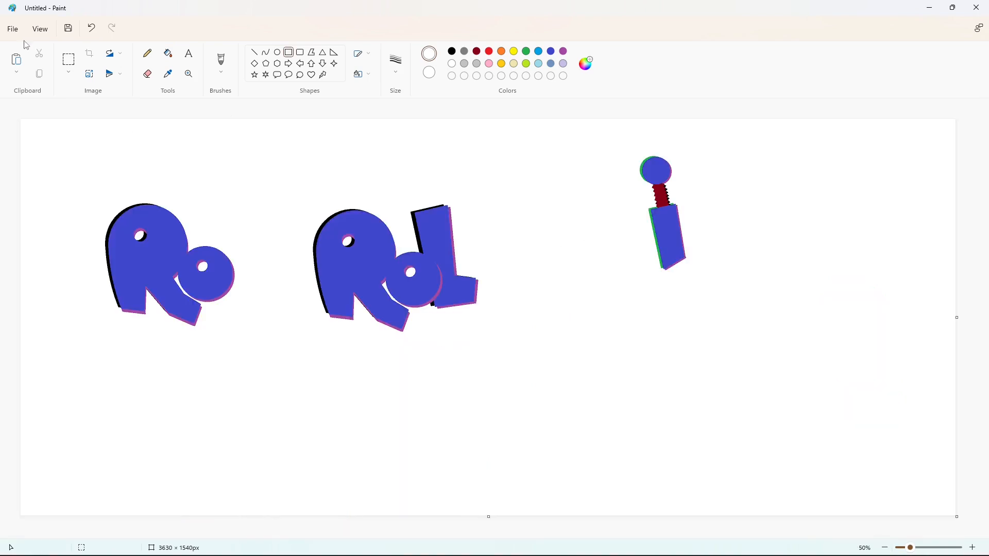
Copy the RoL lettering up against the i, and cover the leftover Ro and RoL drafts with a white rectangle.
click(68, 60)
drag(283, 157, 517, 349)
key(ctrl+c)
key(ctrl+v)
drag(105, 245, 556, 262)
click(694, 398)
click(288, 52)
mouse_move(64, 152)
mouse_down()
mouse_move(358, 354)
mouse_move(496, 466)
mouse_up()
Draw a black circle outline for the e, shrink it slightly, and place it in the empty space beyond the i.
click(278, 53)
click(452, 51)
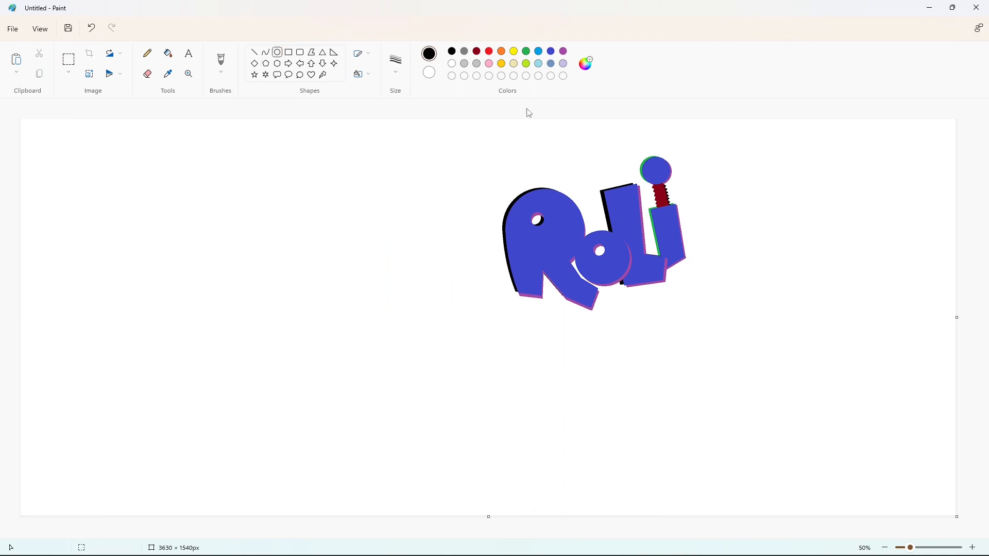
drag(677, 194, 746, 261)
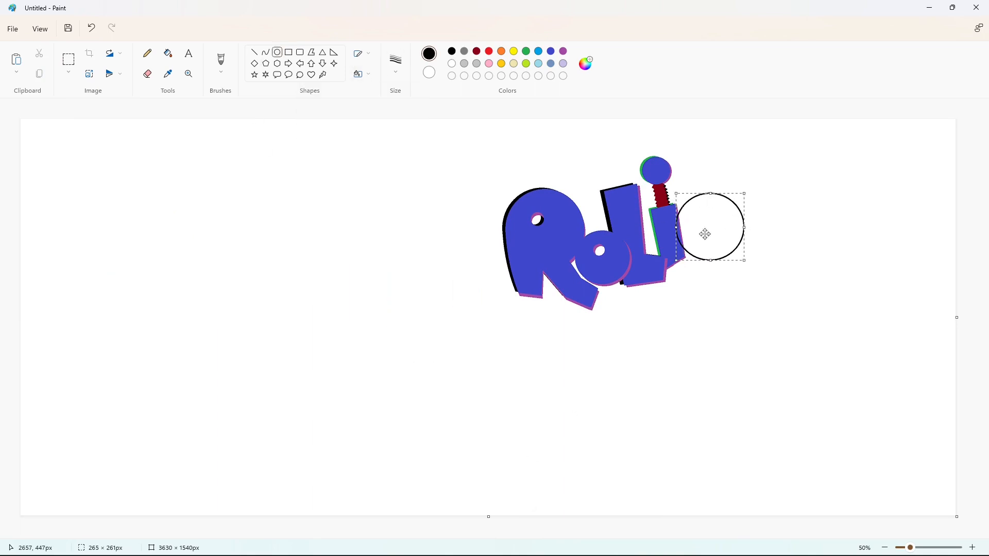
drag(744, 194, 737, 203)
mouse_move(692, 230)
mouse_down()
mouse_move(691, 222)
mouse_move(627, 342)
mouse_move(773, 214)
mouse_up()
Draw a smaller circle inside the black outline and fill the ring between them black.
click(972, 548)
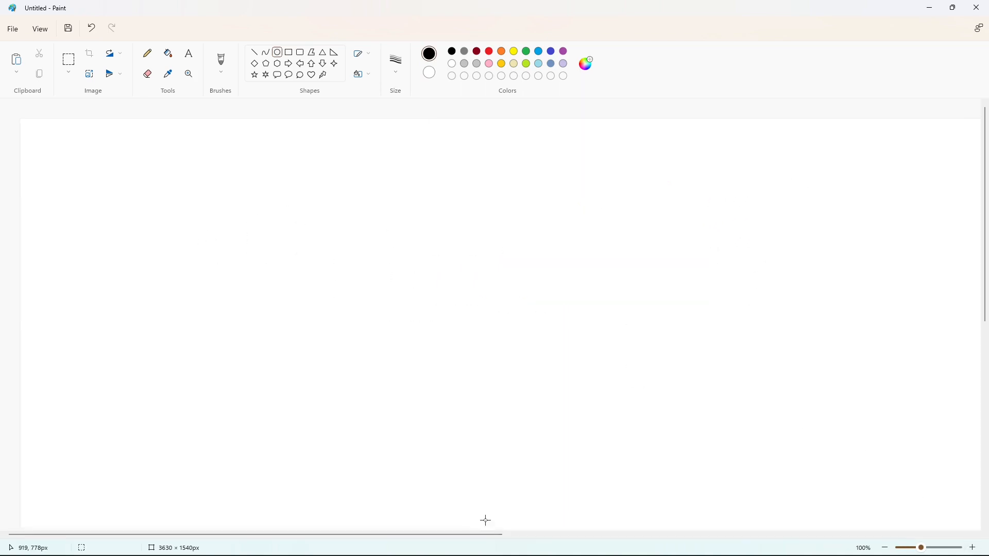
drag(466, 535, 939, 535)
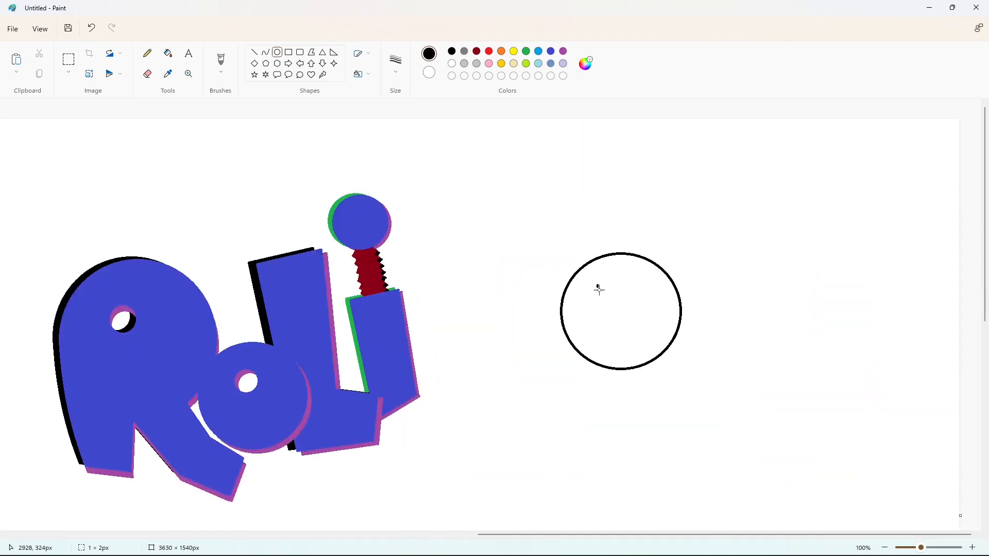
drag(599, 289, 655, 341)
click(172, 58)
click(617, 345)
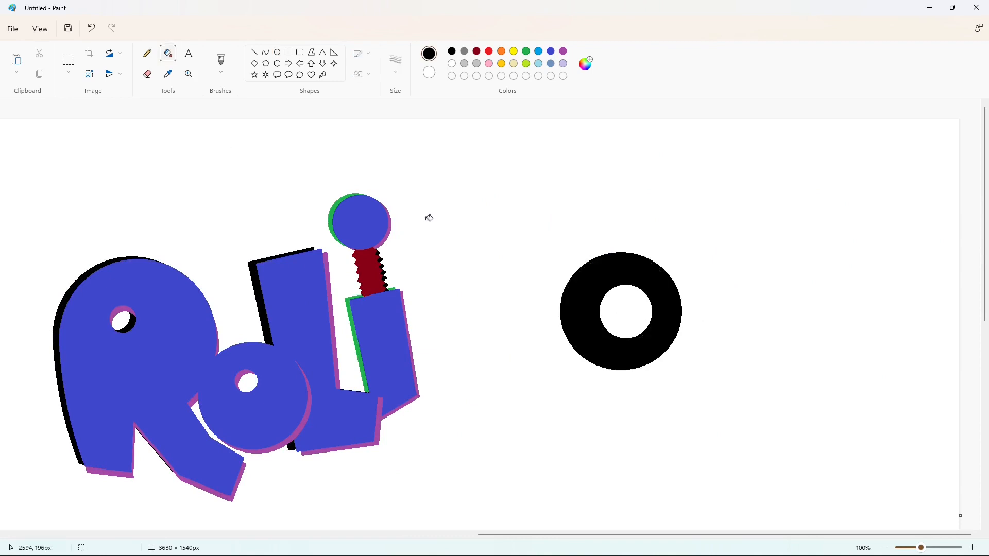
Draw two parallel diagonal black lines across the ring's hole and fill the band between them to form the e's crossbar.
click(255, 53)
drag(601, 308, 642, 285)
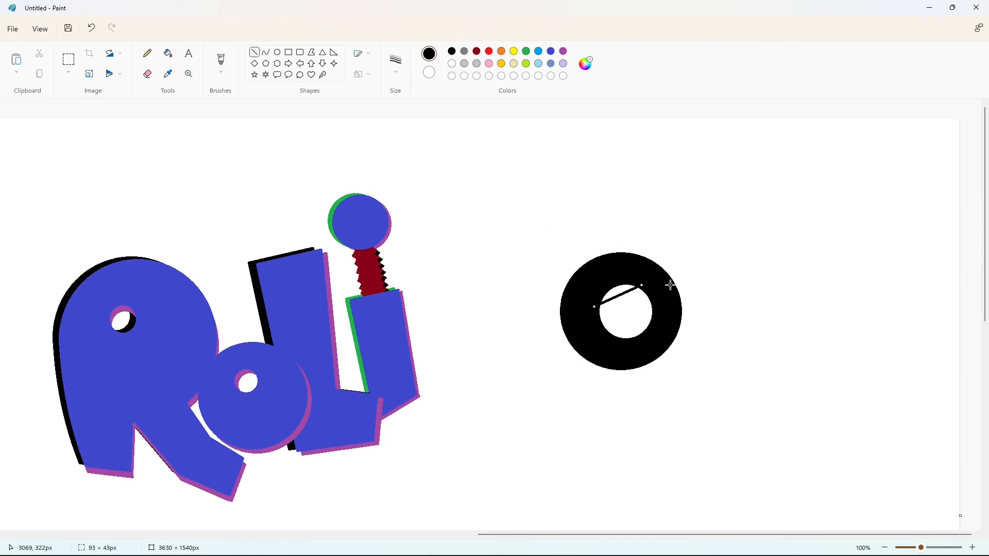
drag(600, 333, 659, 304)
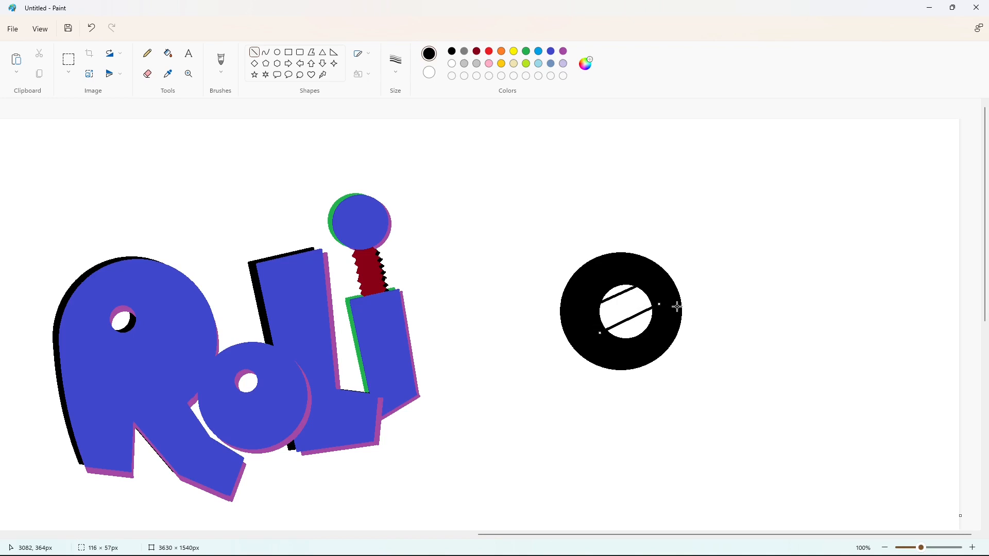
click(168, 53)
click(633, 303)
Draw a white line from the crossbar through the ring's outer edge and nudge it down along the crossbar's underside.
click(254, 52)
click(452, 65)
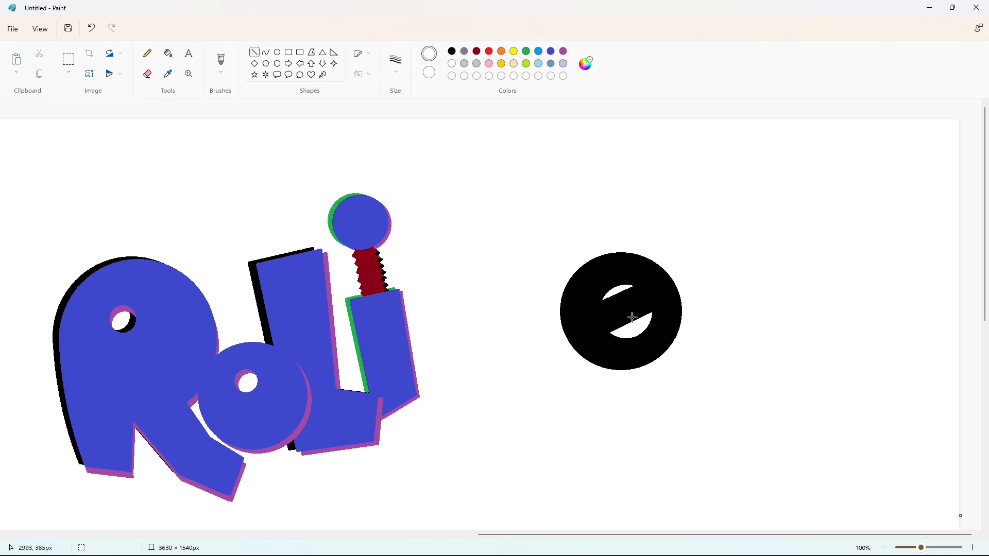
drag(631, 317, 693, 287)
key(Down)
key(Down)
key(Down)
key(Down)
key(Down)
key(Down)
key(Down)
key(Down)
key(Down)
key(Down)
key(Down)
key(Down)
Draw a second white line across the lower ring and fill the enclosed wedge white to open the e.
click(718, 251)
mouse_move(650, 331)
mouse_down()
mouse_move(675, 370)
mouse_move(667, 373)
mouse_up()
click(174, 54)
click(672, 326)
Copy the black e and fill the original purple.
click(68, 59)
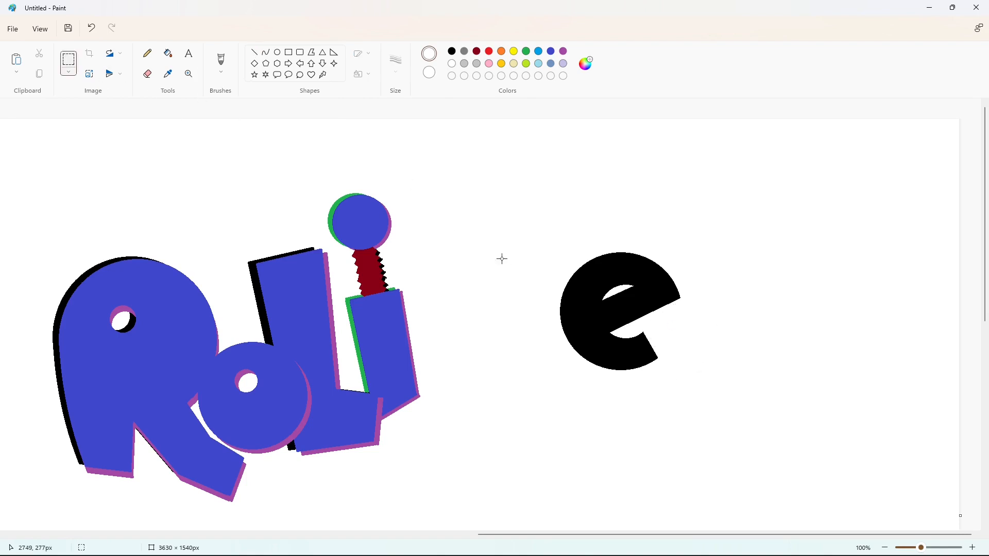
drag(497, 221, 795, 415)
click(168, 53)
click(563, 51)
click(651, 270)
Overlay the copied black e on the purple one, offset slightly up and left.
key(ctrl+v)
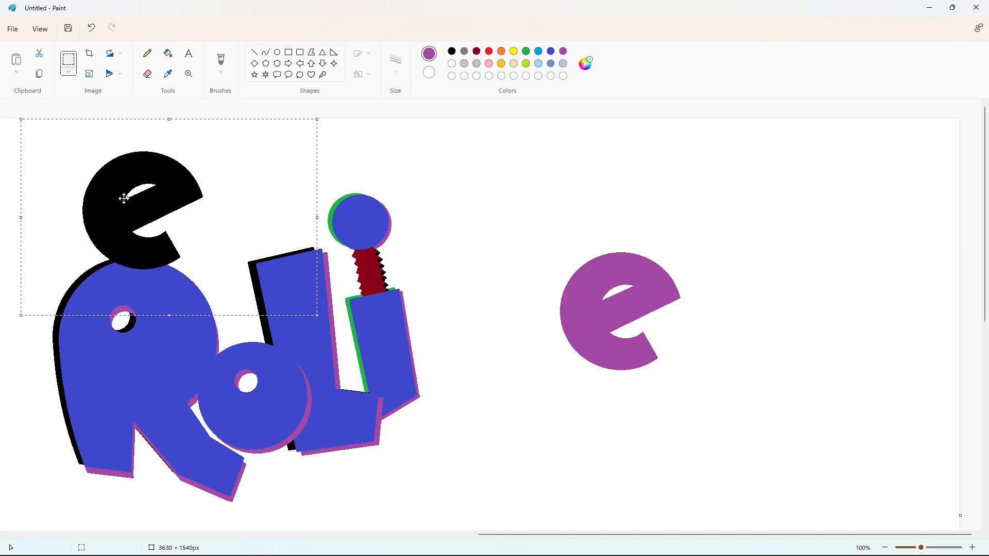
drag(124, 198, 592, 299)
drag(778, 375, 778, 375)
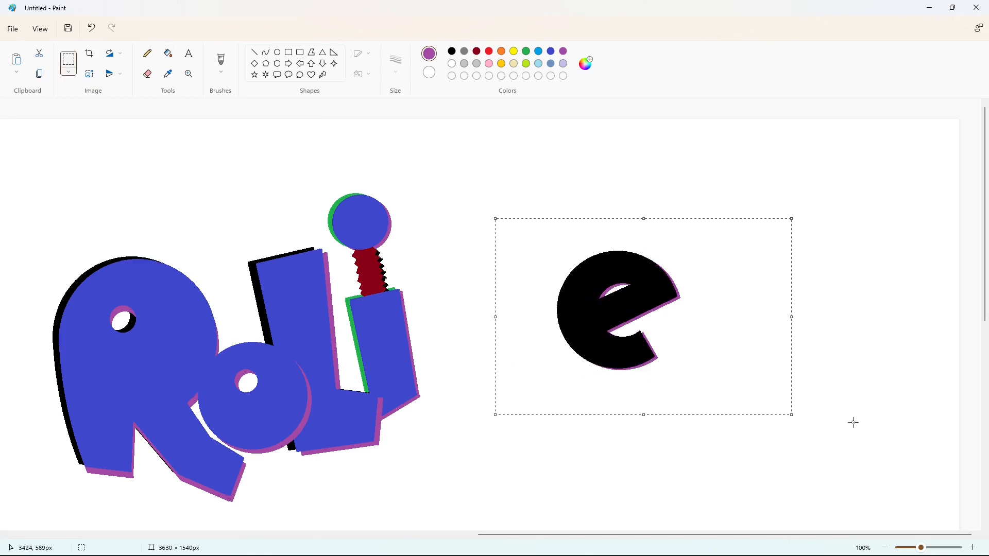
Paste another black e into the empty space up and right of the layered e.
key(ctrl+v)
drag(144, 211, 715, 214)
click(378, 166)
Fill the black face of the purple-edged e with blue.
click(168, 53)
click(551, 51)
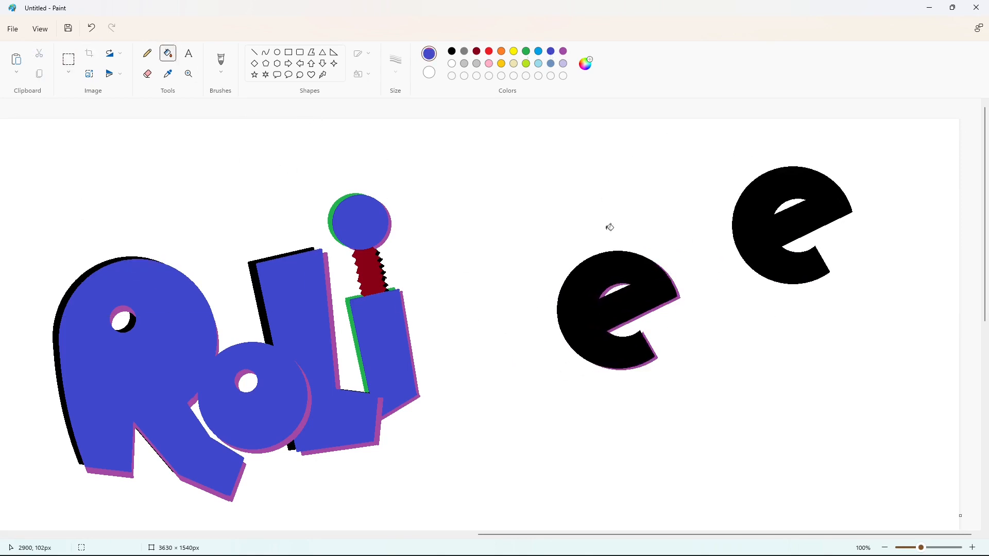
click(610, 265)
Copy the blue and purple e over the spare black e, offset slightly right to leave a black shadow.
click(69, 59)
drag(501, 216, 710, 412)
key(ctrl+c)
key(ctrl+v)
drag(118, 220, 782, 238)
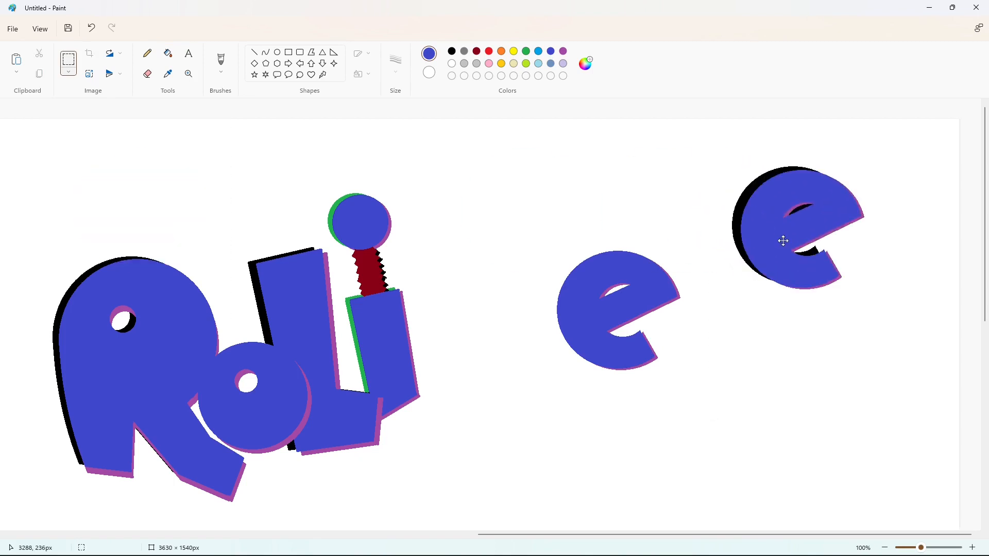
click(555, 196)
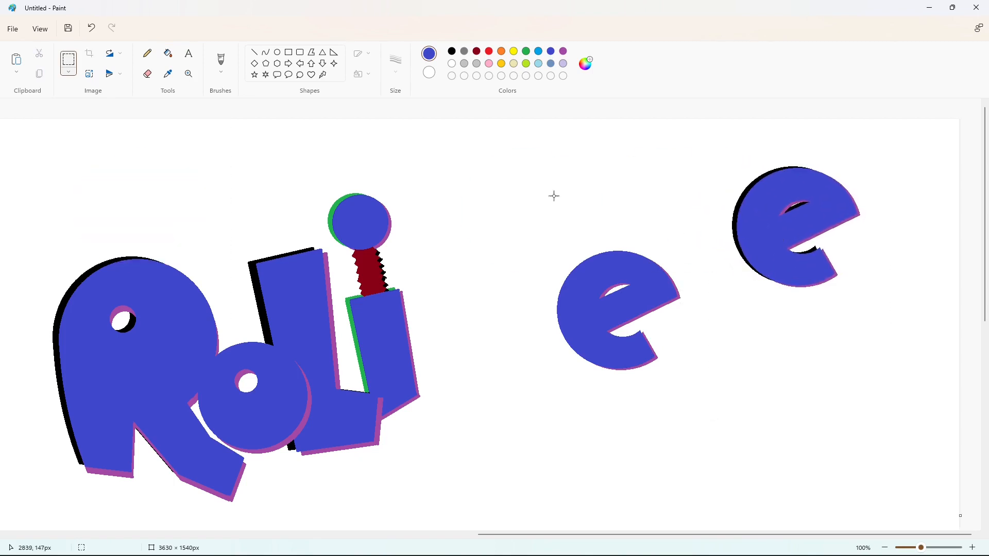
Cover the original e with a solid white rectangle, and fill the black inside the shadowed e's openings white.
click(289, 52)
click(452, 63)
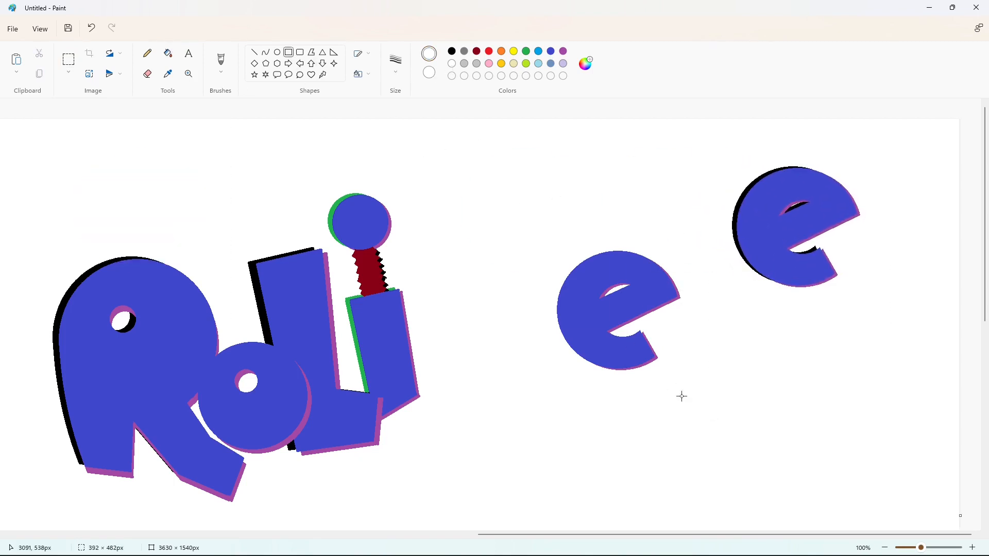
drag(680, 395, 481, 150)
click(359, 78)
click(321, 113)
click(168, 53)
click(803, 205)
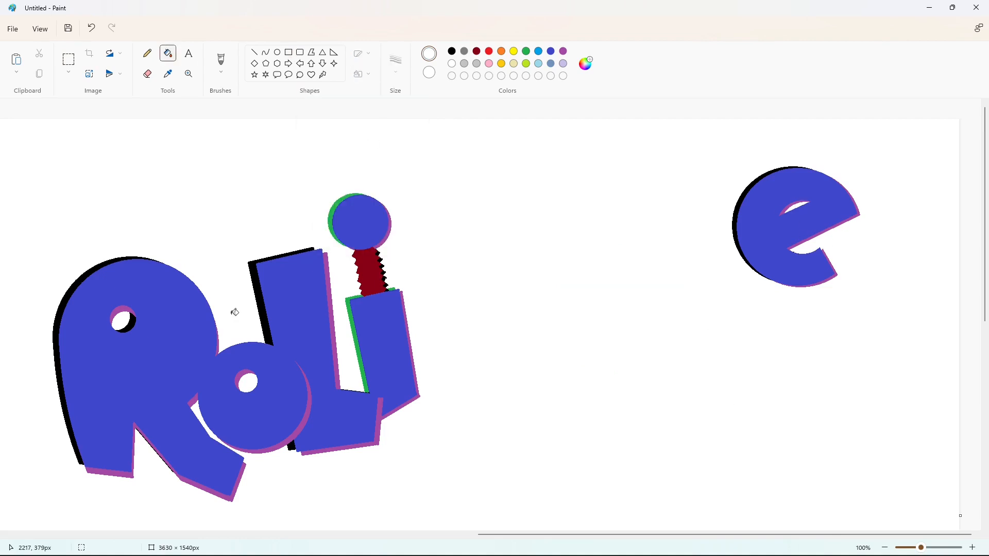
Copy the finished e and place the duplicate overlapping the i's stem to complete Rolie.
click(69, 59)
mouse_move(684, 148)
mouse_down()
mouse_move(788, 265)
mouse_move(894, 342)
mouse_up()
key(ctrl+c)
key(ctrl+v)
mouse_move(111, 200)
mouse_down()
mouse_move(465, 346)
mouse_move(437, 329)
mouse_up()
click(885, 548)
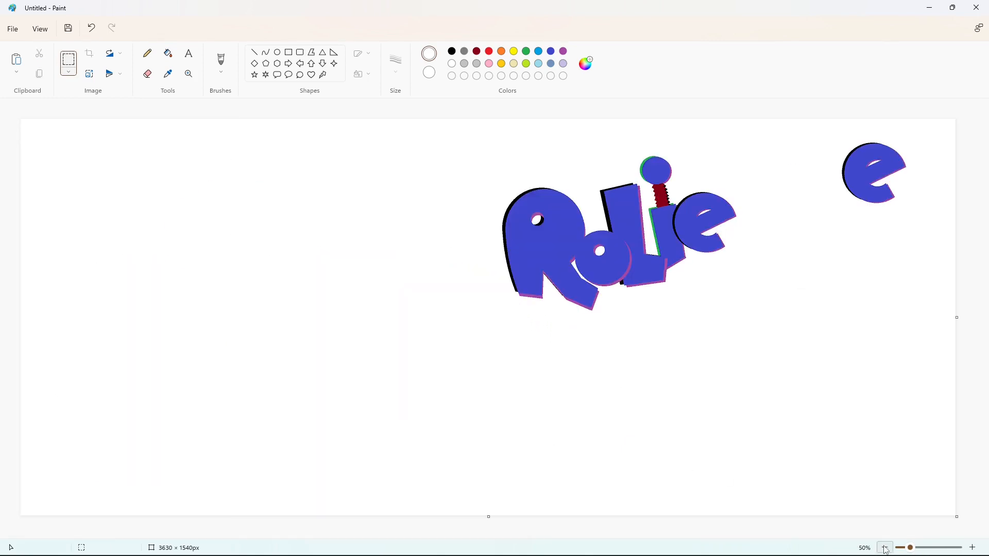
Copy the Rolie lettering, cover the old lettering and spare e with white, and paste the copy farther left.
drag(467, 141, 772, 355)
key(ctrl+c)
click(289, 52)
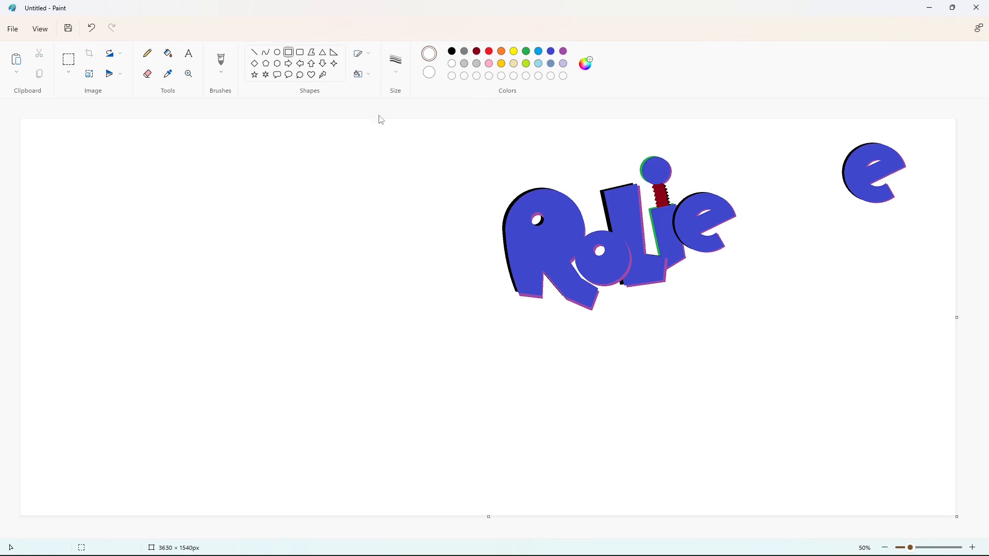
drag(380, 122, 927, 387)
click(879, 425)
key(ctrl+v)
drag(169, 202, 386, 249)
click(666, 318)
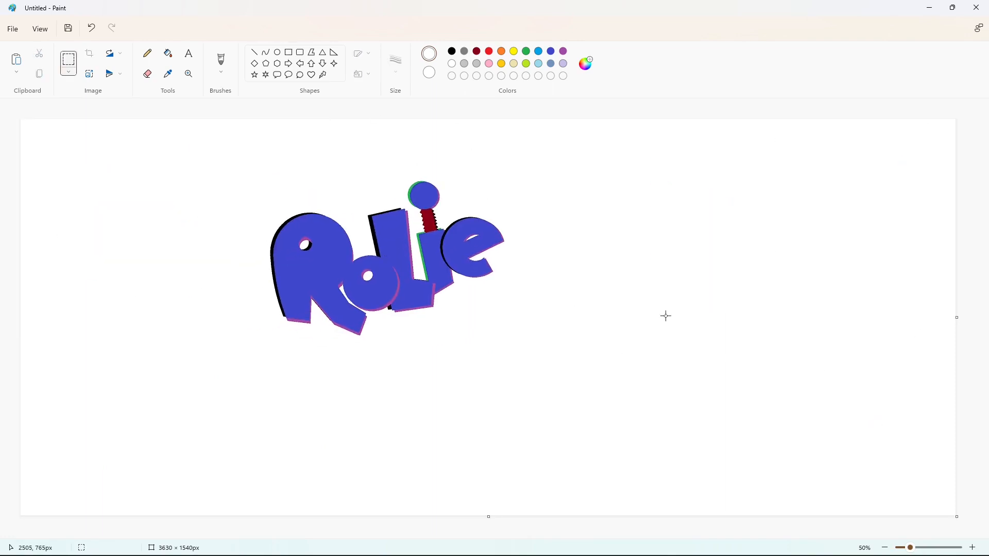
Draw an unfilled black circle outline, enlarge it, and place it up and right of the e.
click(278, 52)
click(452, 51)
drag(282, 228, 343, 283)
click(362, 74)
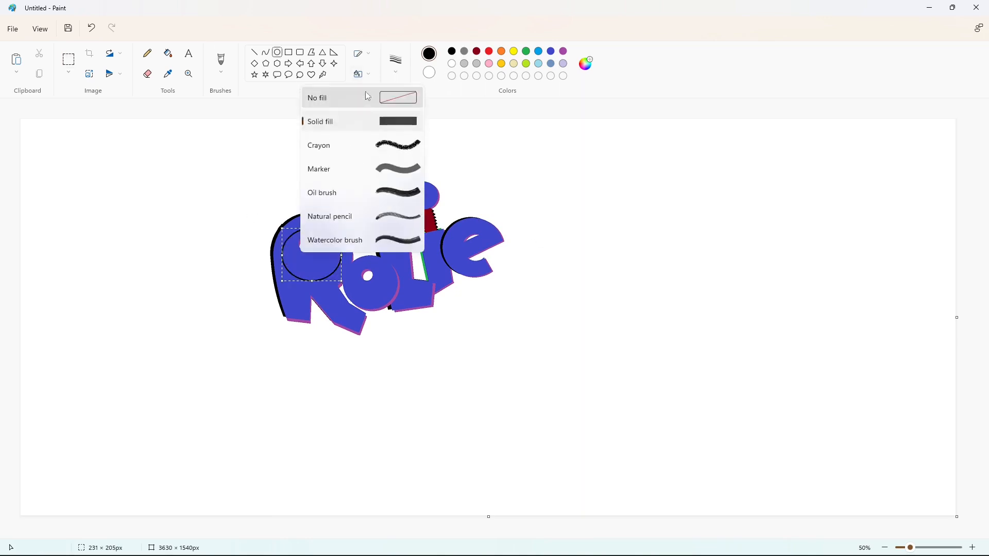
click(366, 96)
mouse_move(342, 229)
mouse_down()
mouse_move(353, 211)
mouse_move(321, 239)
mouse_up()
mouse_move(344, 219)
mouse_down()
mouse_move(354, 214)
mouse_move(327, 243)
mouse_move(589, 228)
mouse_move(565, 212)
mouse_up()
click(674, 238)
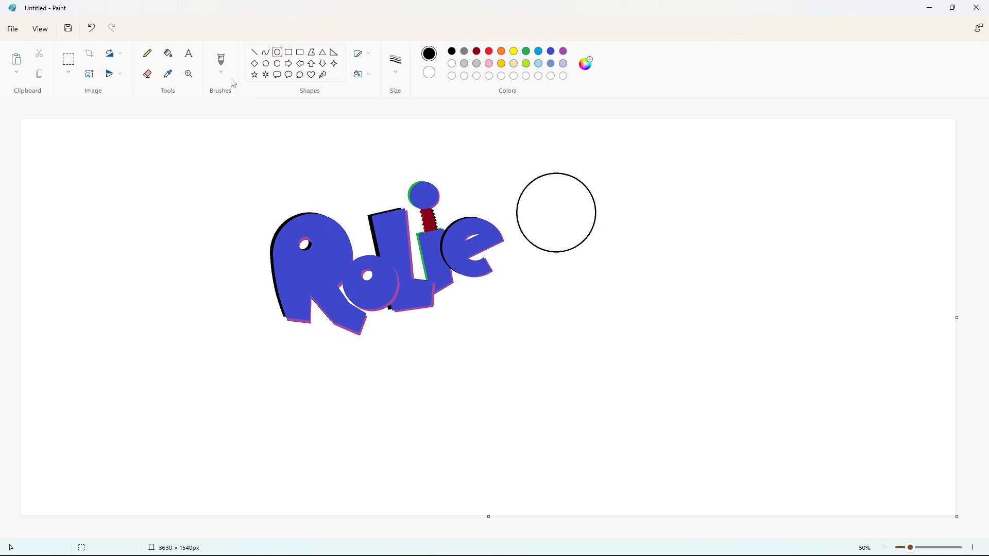
Add a straight-sided stem and a small inner circle to the black circle to form a P, and fill the letter black.
click(266, 54)
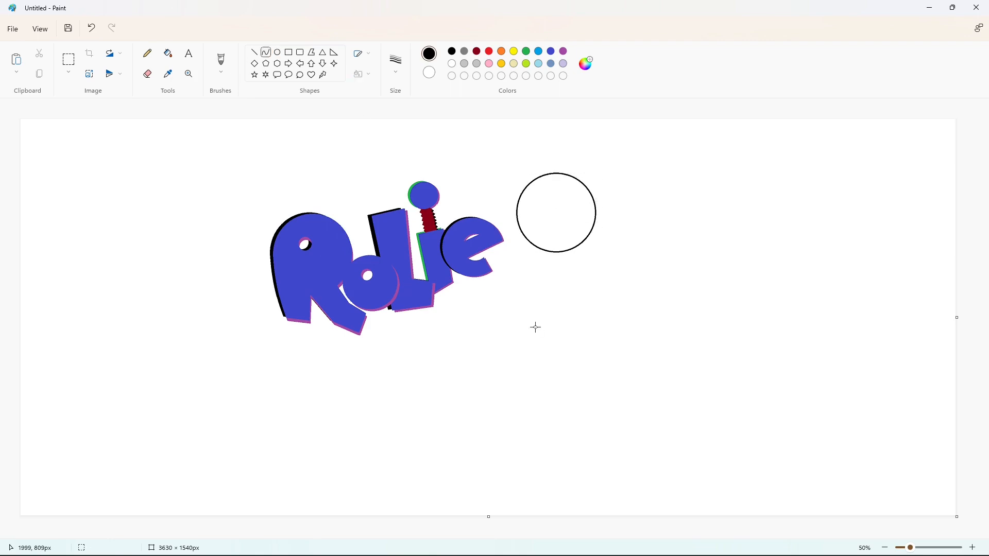
click(253, 52)
mouse_move(517, 213)
mouse_down()
mouse_move(525, 292)
mouse_move(557, 294)
mouse_move(563, 253)
mouse_up()
click(278, 52)
drag(543, 198, 564, 217)
click(660, 246)
click(168, 53)
click(567, 232)
click(543, 271)
Copy the black P and recolor the original purple.
click(68, 59)
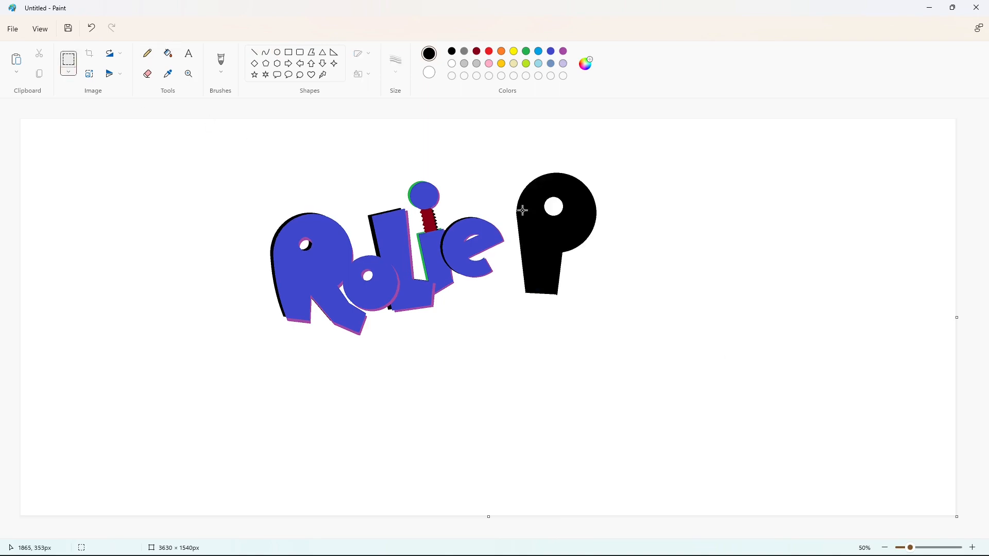
drag(512, 158, 623, 317)
click(647, 322)
click(563, 51)
click(168, 53)
click(556, 247)
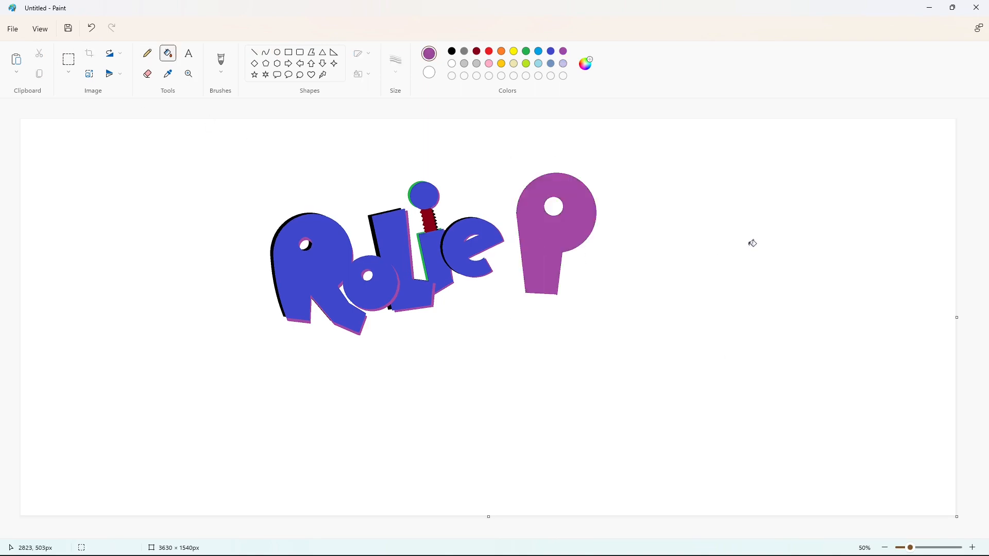
Paste the black P over the purple one, offset slightly up and left so a purple edge shows.
key(ctrl+v)
drag(76, 203, 567, 236)
key(Right)
key(Right)
key(Down)
key(Down)
key(Down)
key(Down)
key(Down)
key(Down)
key(Down)
key(Down)
key(Down)
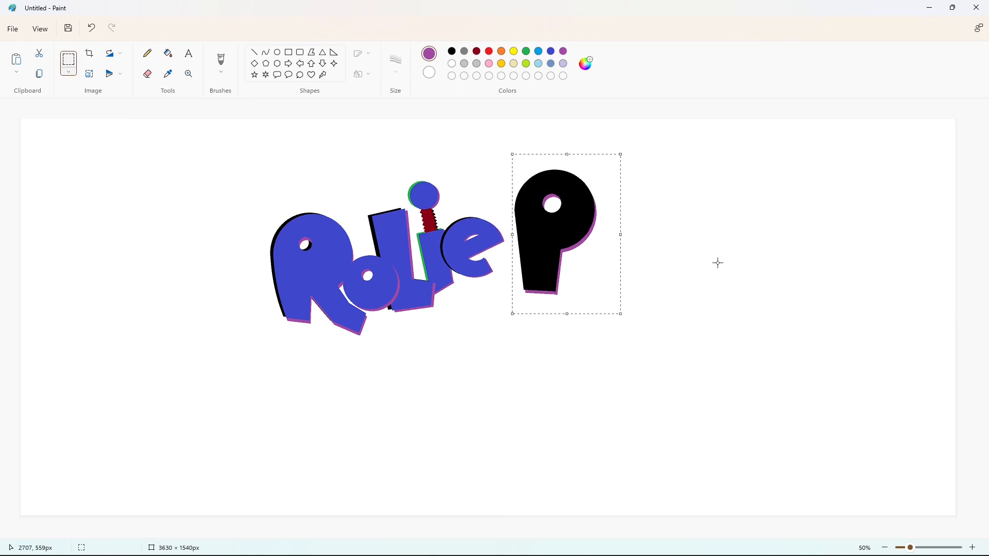
Place a spare black P in the blank area on the right, and fill the purple-edged P blue.
key(ctrl+v)
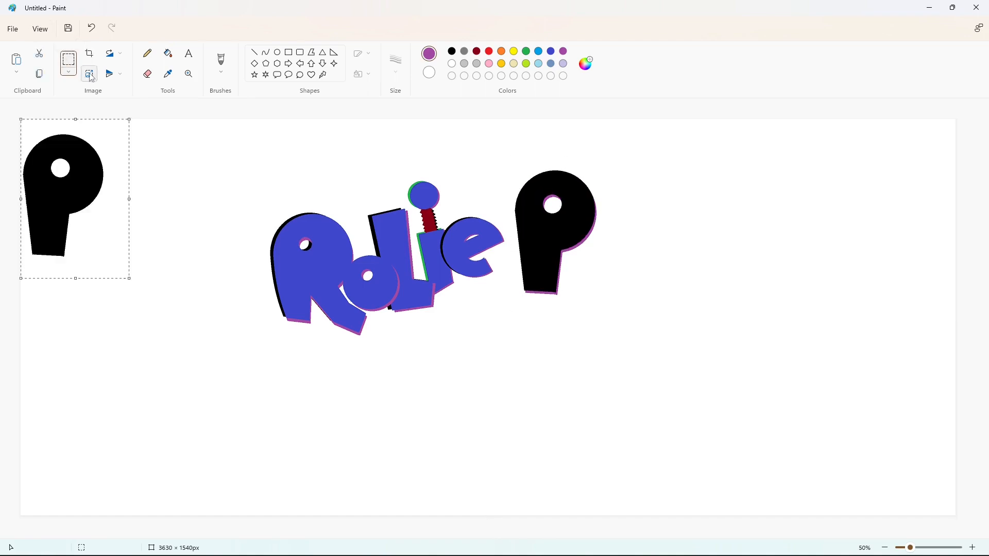
drag(75, 203, 760, 290)
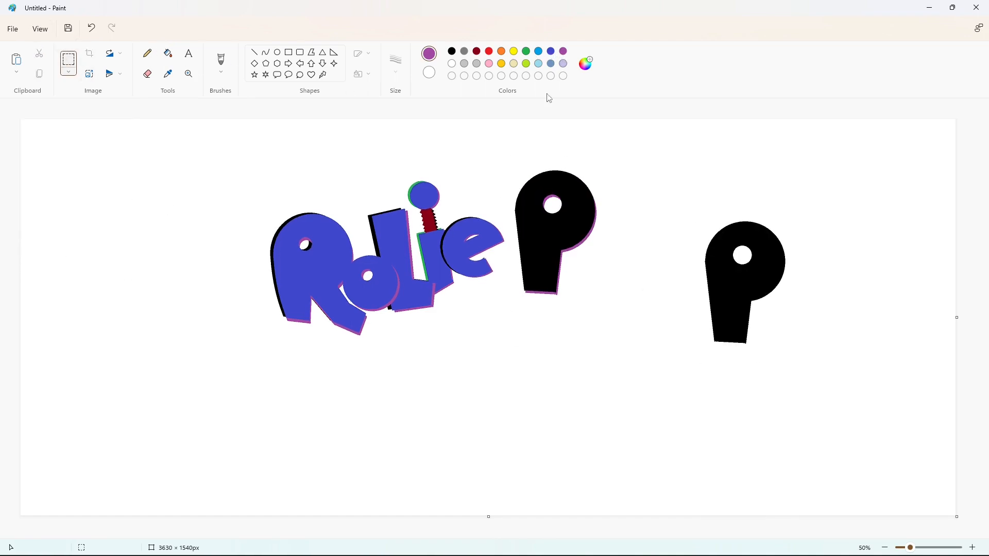
click(550, 51)
click(168, 53)
click(536, 232)
Copy the purple-edged blue P and place it over the spare black P, offset slightly right and down as a shadow.
click(69, 59)
drag(511, 159, 628, 328)
key(ctrl+c)
key(ctrl+v)
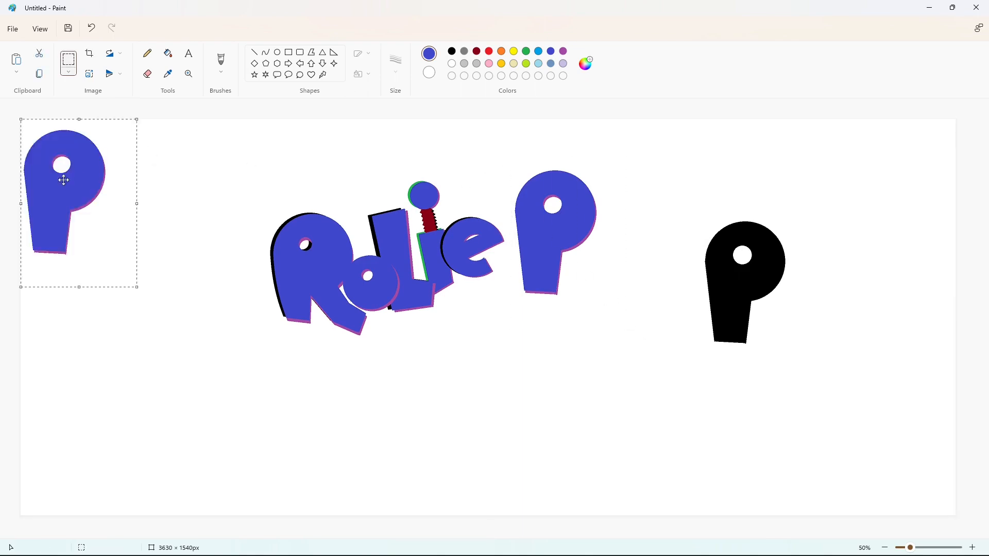
drag(63, 180, 749, 272)
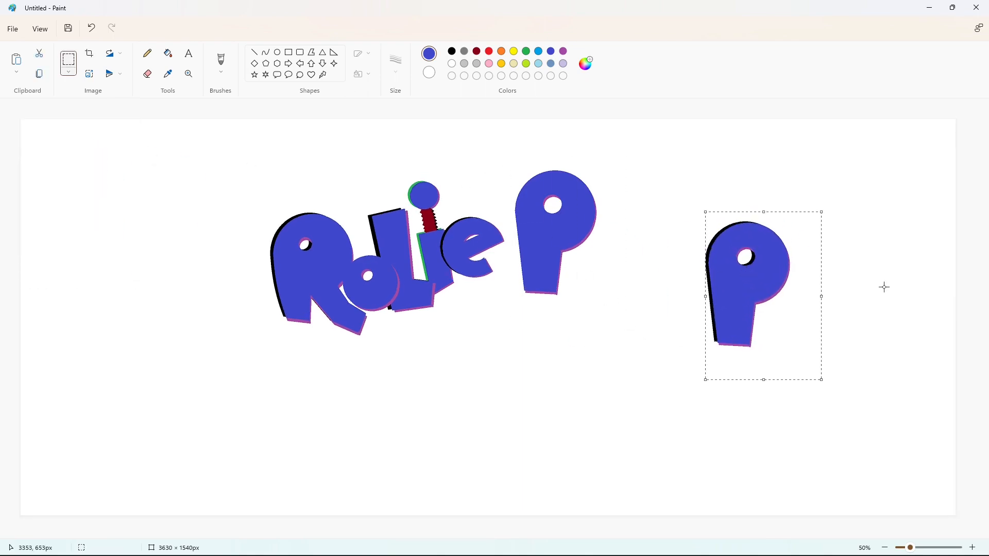
click(884, 287)
Erase the original P beside the e by merging its colors to purple and filling it white.
click(168, 53)
click(539, 232)
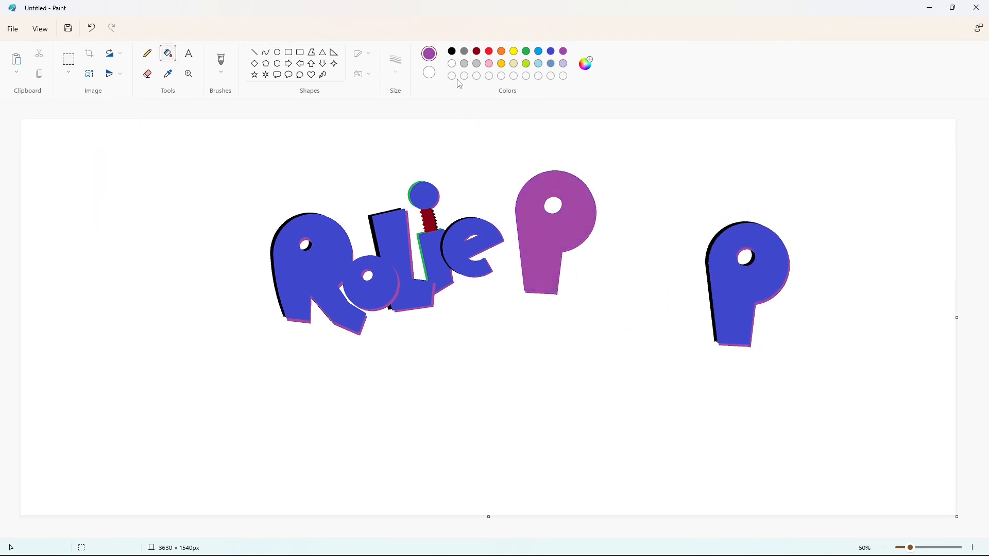
click(451, 63)
click(539, 232)
Copy the finished shadowed P and place the duplicate just right of the e.
click(69, 59)
drag(647, 188, 866, 393)
key(ctrl+c)
key(ctrl+v)
drag(143, 224, 543, 244)
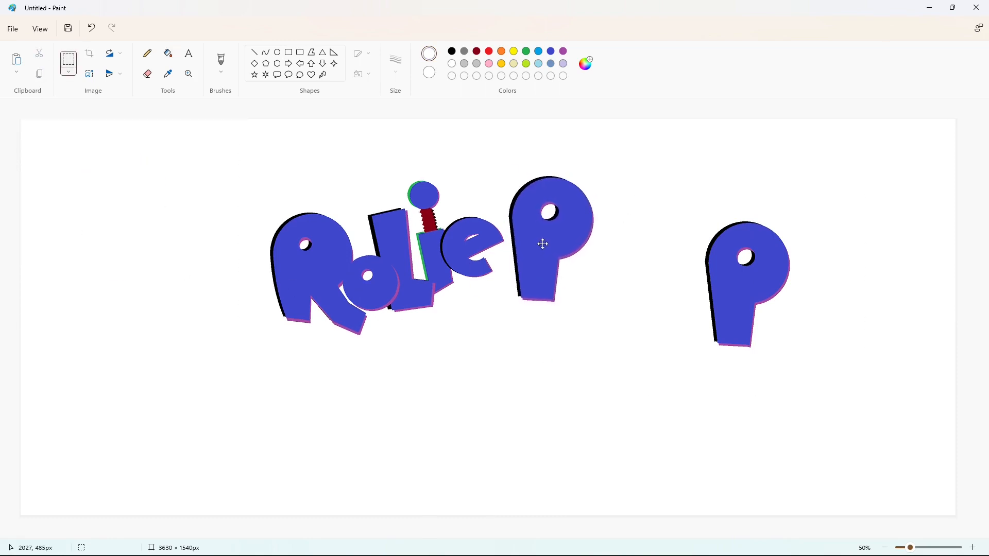
click(626, 395)
Cover the spare P on the right with a solid white rectangle.
click(288, 52)
click(361, 73)
click(359, 111)
drag(690, 205, 814, 381)
click(817, 452)
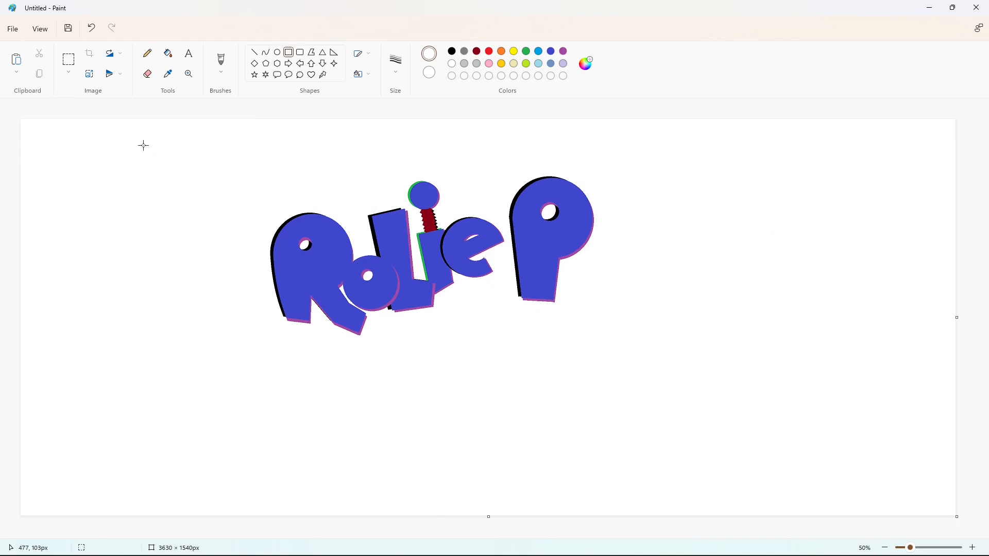
Draw an unfilled black circle sized to the existing o, place it right of the P, and add a small inner circle.
click(452, 51)
drag(341, 256, 400, 310)
click(361, 74)
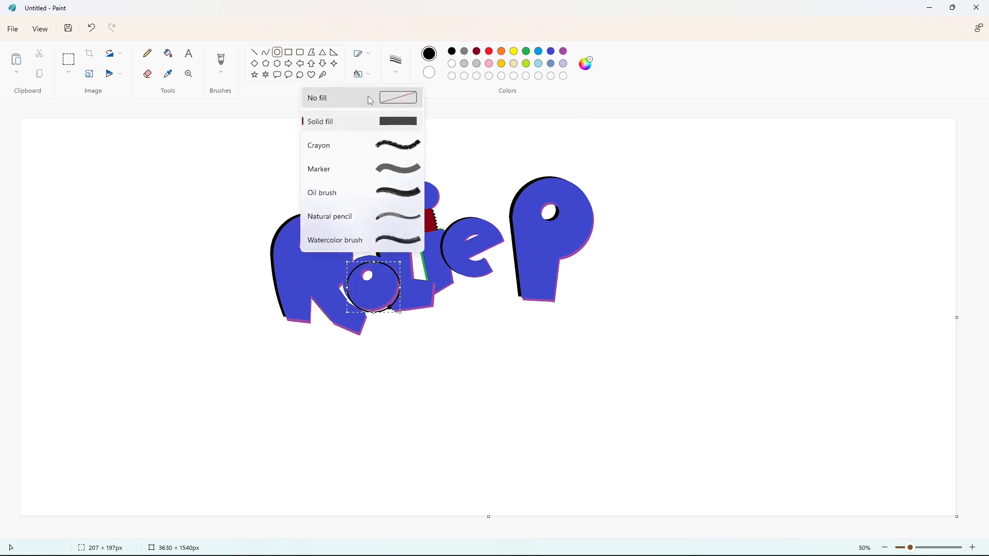
click(368, 96)
mouse_move(376, 278)
mouse_down()
mouse_move(601, 258)
mouse_move(654, 274)
mouse_up()
key(Up)
key(Up)
key(Up)
key(Up)
key(Up)
key(Up)
key(Up)
key(Up)
key(Up)
key(Up)
Fill the new o black around its opening and copy it.
click(168, 53)
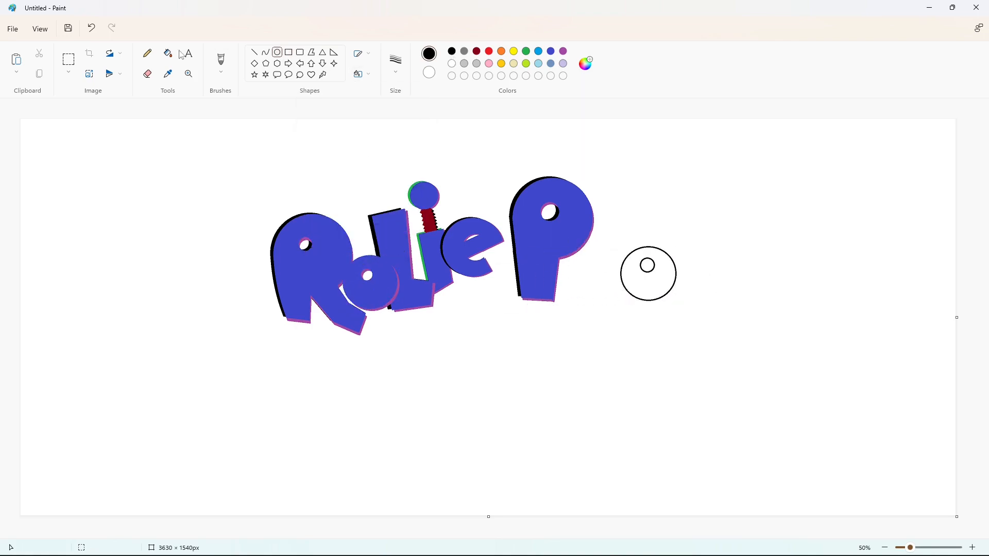
click(647, 287)
click(69, 59)
drag(603, 233, 714, 329)
key(ctrl+c)
click(726, 397)
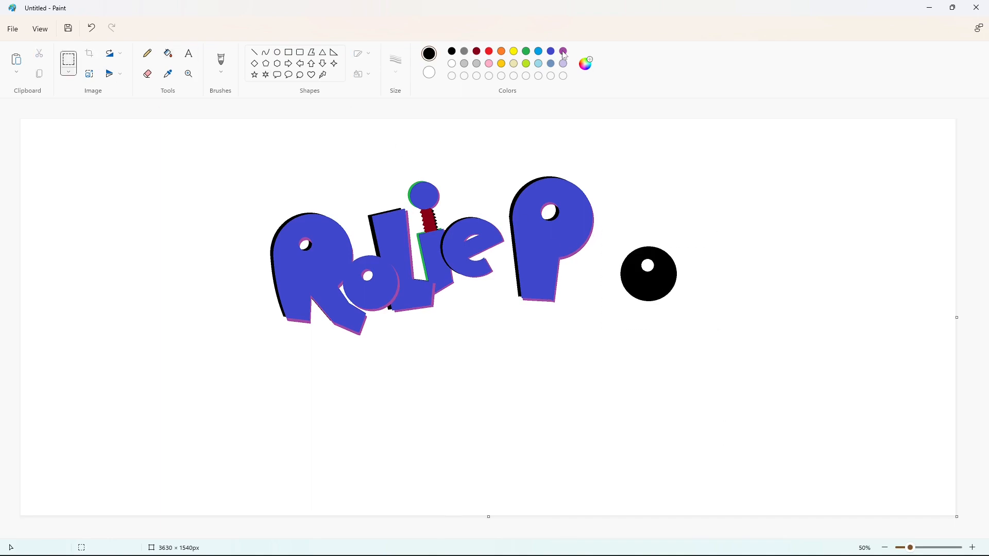
Recolor the original new o purple and paste the black copy over it, offset slightly up and left.
click(564, 51)
click(168, 53)
click(638, 288)
key(ctrl+v)
drag(65, 160, 647, 272)
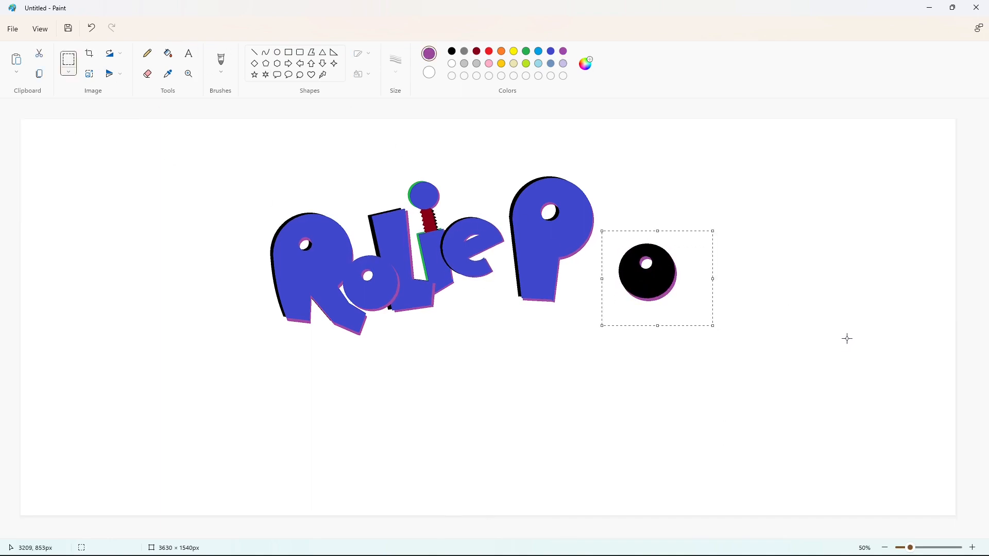
click(848, 337)
Place a spare black o in the canvas's upper right, and fill the purple-edged o blue.
key(ctrl+v)
drag(65, 160, 764, 187)
click(168, 53)
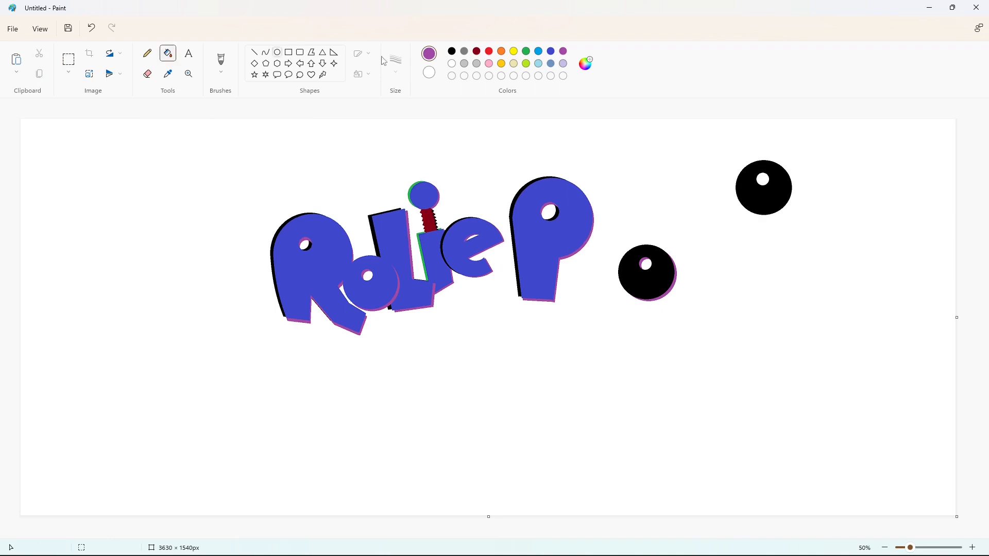
click(551, 51)
click(653, 287)
Copy the purple-edged blue o and place it over the spare black o, offset slightly right and down as a shadow.
click(69, 59)
drag(605, 230, 705, 324)
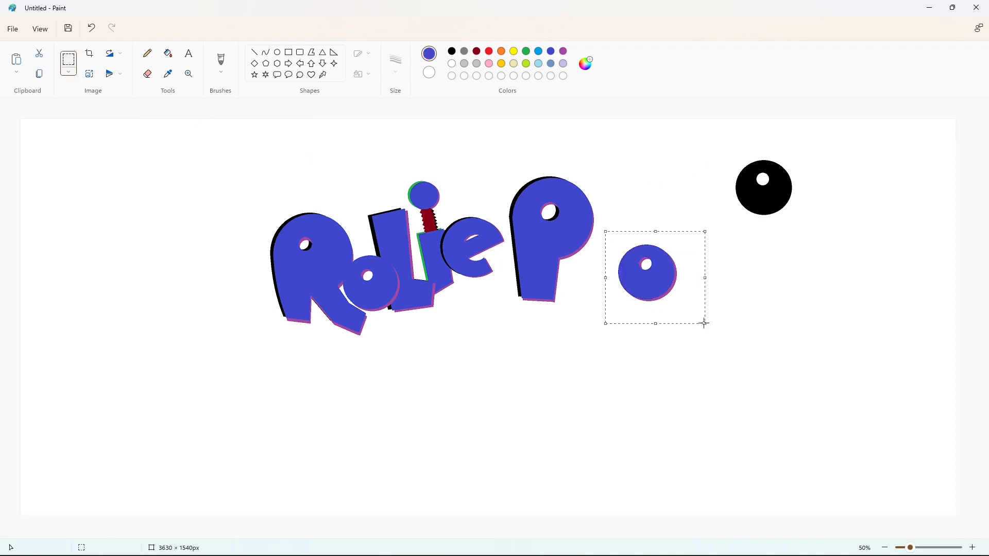
key(ctrl+c)
key(ctrl+v)
drag(63, 161, 764, 198)
click(662, 197)
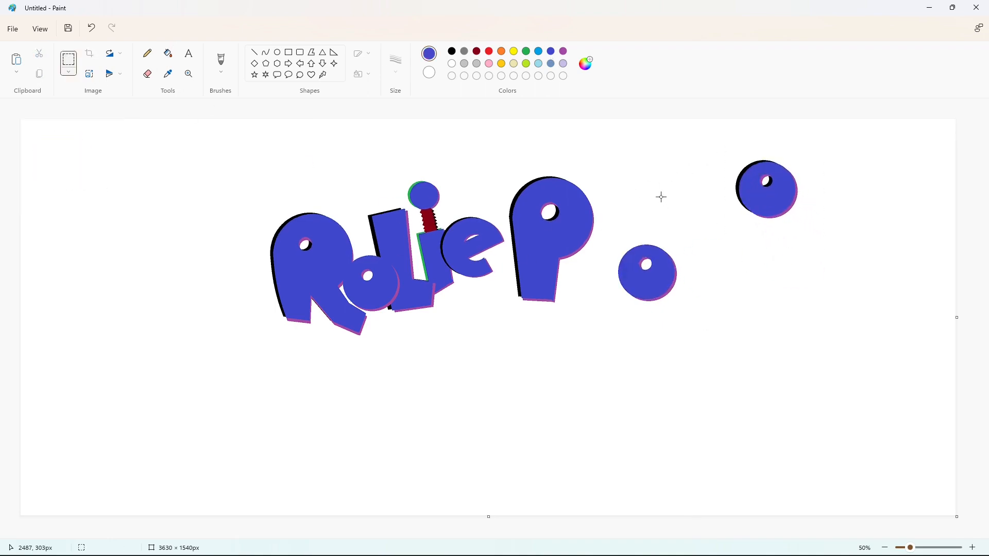
Erase the original o beside the P by filling it purple and then white.
click(168, 54)
click(563, 51)
click(638, 281)
click(452, 63)
click(635, 271)
click(69, 60)
drag(513, 160, 559, 283)
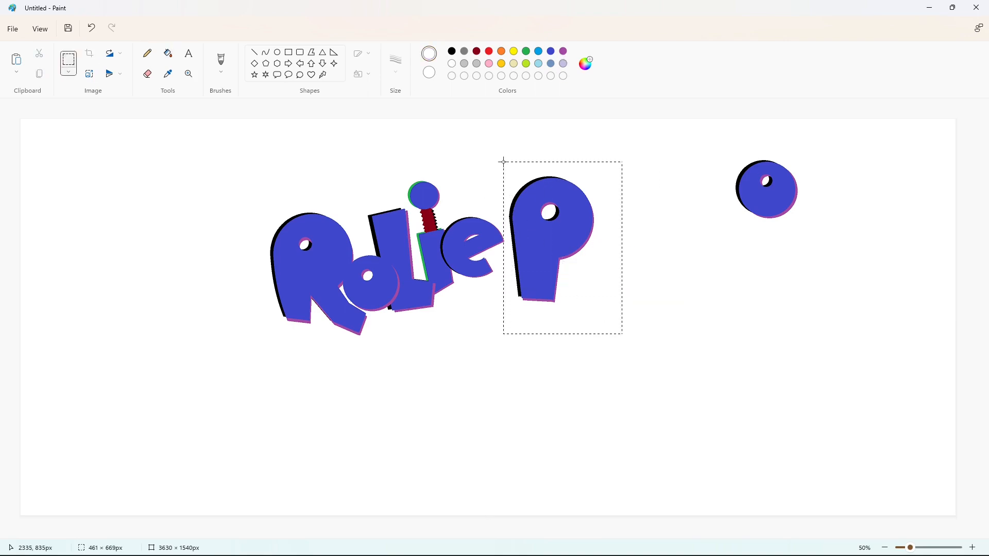
key(ctrl+c)
click(823, 443)
key(ctrl+v)
drag(68, 196, 640, 379)
key(ctrl+z)
Duplicate the finished o and P into the canvas's lower right, with the P overlapping the o's upper-left edge.
drag(709, 138, 848, 256)
key(ctrl+c)
key(ctrl+v)
drag(118, 178, 782, 408)
key(ctrl+c)
key(ctrl+v)
drag(67, 206, 706, 360)
click(576, 338)
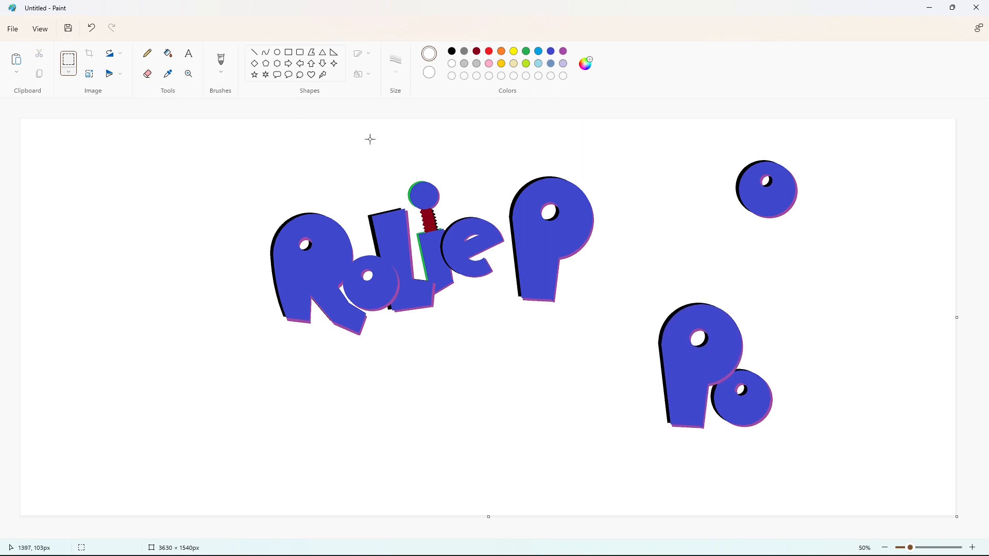
Cover the upper-right o and the P beside the e with solid white rectangles.
click(289, 52)
drag(716, 141, 826, 232)
click(362, 74)
click(363, 122)
drag(598, 303, 506, 171)
click(377, 161)
Copy the overlapping Po pair and place the duplicate just right of Rolie.
click(68, 59)
drag(618, 267, 854, 475)
click(466, 419)
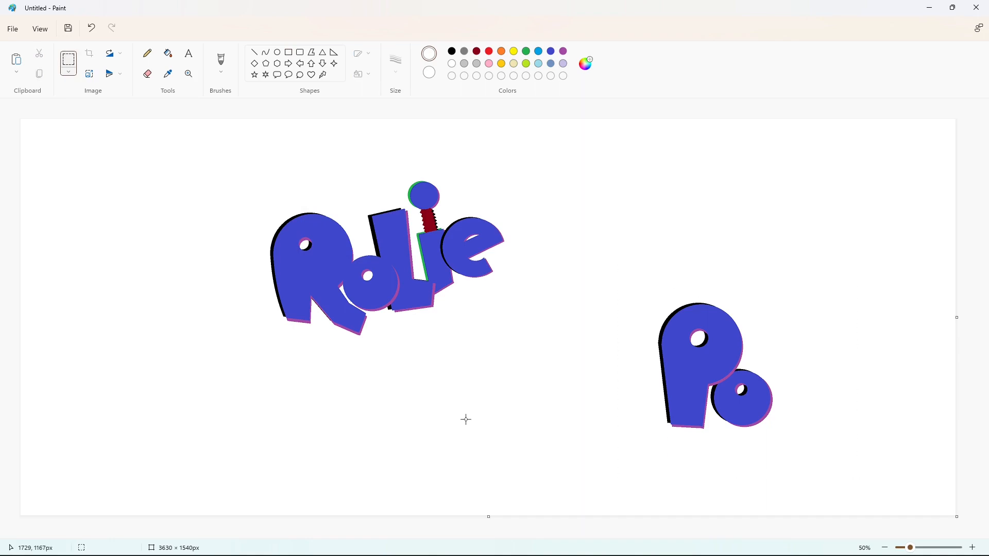
drag(610, 245, 843, 490)
key(ctrl+c)
key(ctrl+v)
drag(124, 259, 561, 259)
click(283, 171)
Cover the spare Po pair in the lower right with a solid white rectangle.
click(289, 52)
mouse_move(651, 299)
mouse_down()
mouse_move(673, 340)
mouse_move(826, 484)
mouse_up()
click(569, 371)
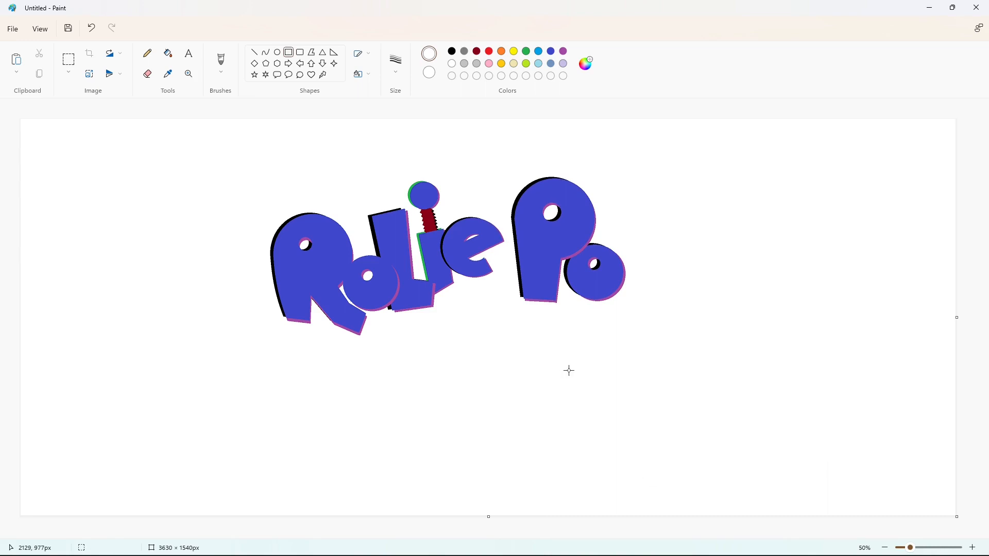
Draw a slanted L outline with straight black lines to the right of Po, and fill it black.
click(254, 52)
click(452, 51)
drag(621, 192, 615, 300)
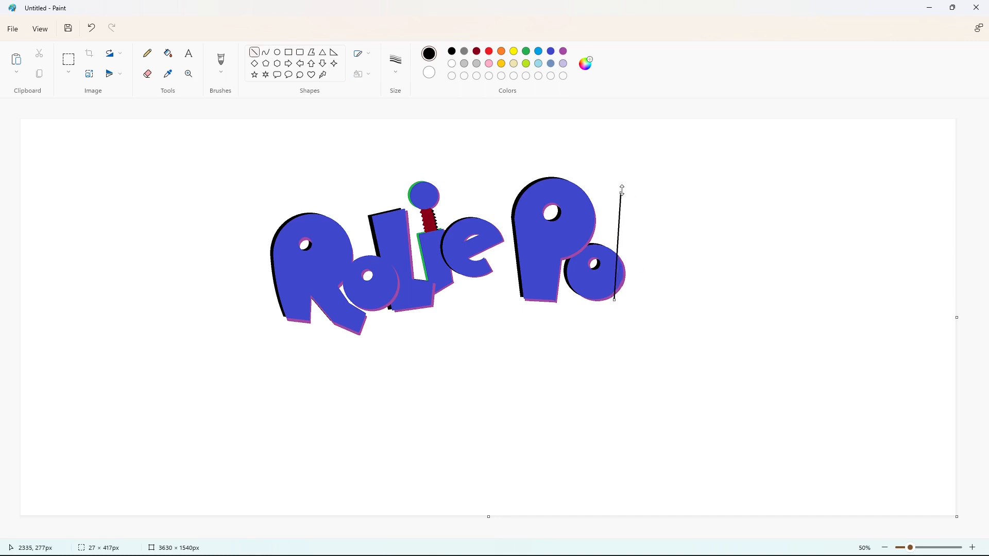
drag(618, 244, 687, 258)
click(693, 206)
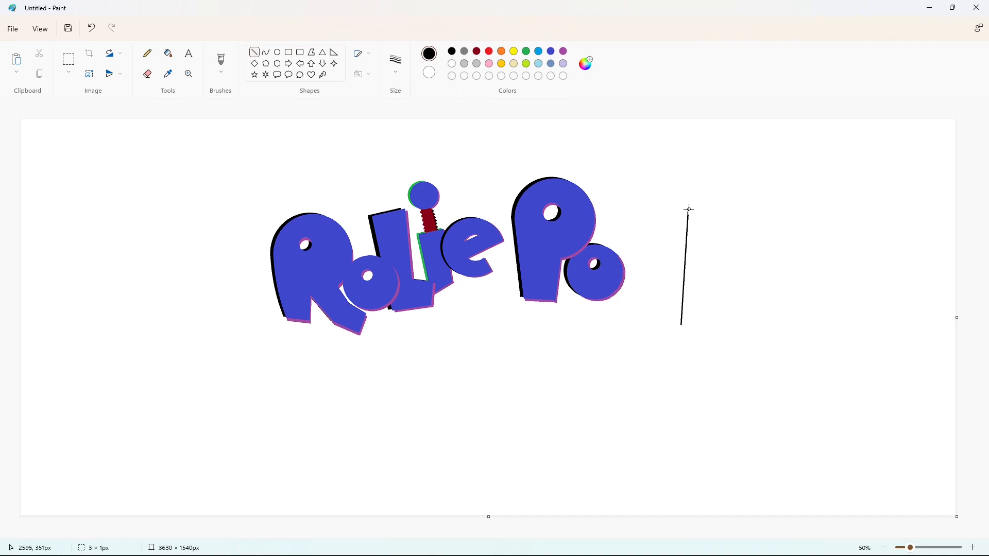
drag(690, 209, 717, 216)
drag(682, 325, 728, 215)
click(168, 53)
click(718, 254)
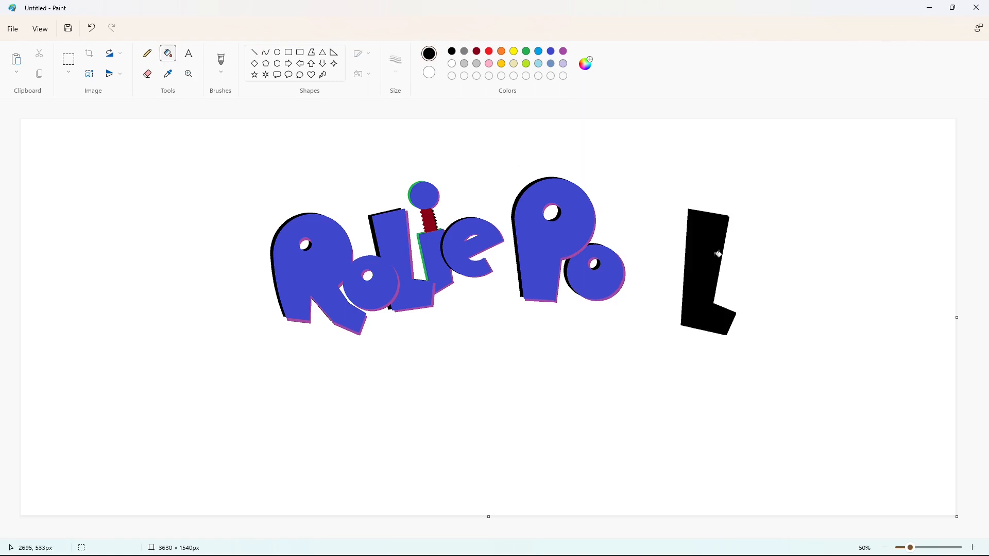
Copy the black L and recolor the original purple.
click(69, 59)
drag(649, 183, 794, 375)
click(168, 53)
click(563, 51)
click(711, 257)
Paste the black L over the purple one, offset slightly up and left so a purple edge shows.
key(ctrl+v)
drag(61, 213, 687, 266)
key(Down)
key(Down)
key(Down)
key(Down)
key(Down)
key(Down)
key(Down)
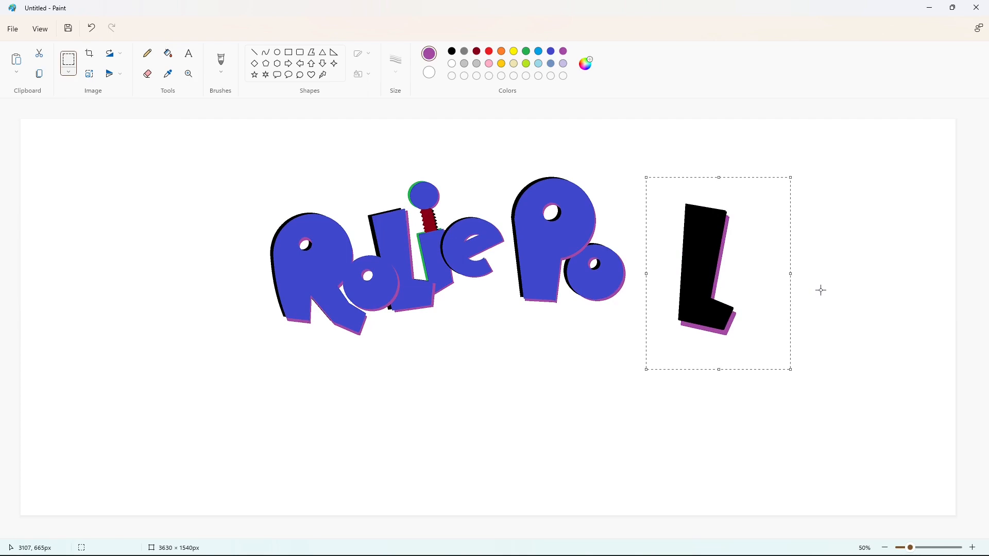
Nudge the pasted black L slightly right and down over the purple one, and paste a spare black L to its lower right.
key(Right)
key(Right)
key(Down)
key(Down)
key(Down)
key(Down)
click(834, 296)
key(ctrl+v)
drag(88, 202, 839, 379)
drag(656, 182, 762, 364)
key(ctrl+c)
key(ctrl+v)
drag(64, 198, 788, 351)
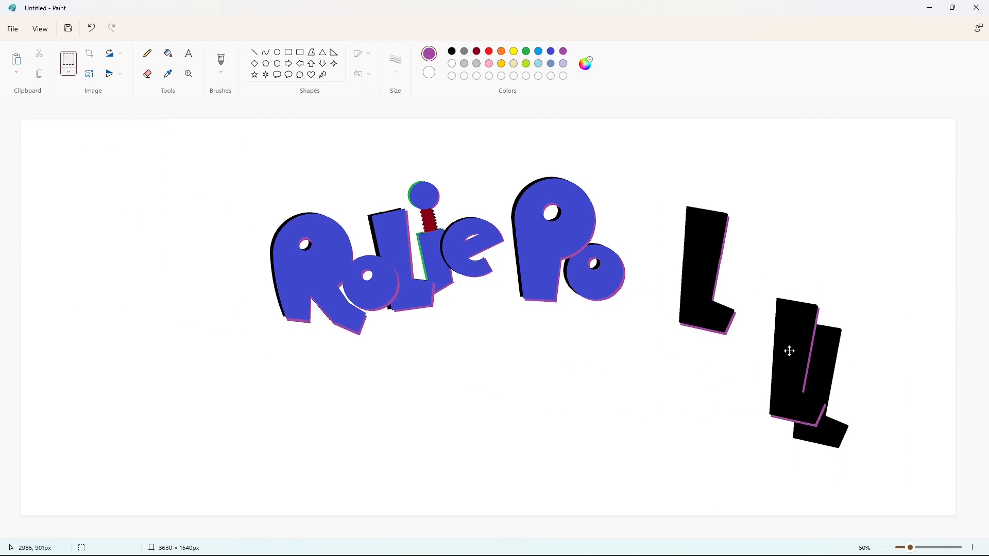
key(Delete)
Fill the black face of the purple-edged L blue, leaving the spare L black.
click(551, 51)
click(168, 53)
click(809, 351)
key(ctrl+z)
click(707, 268)
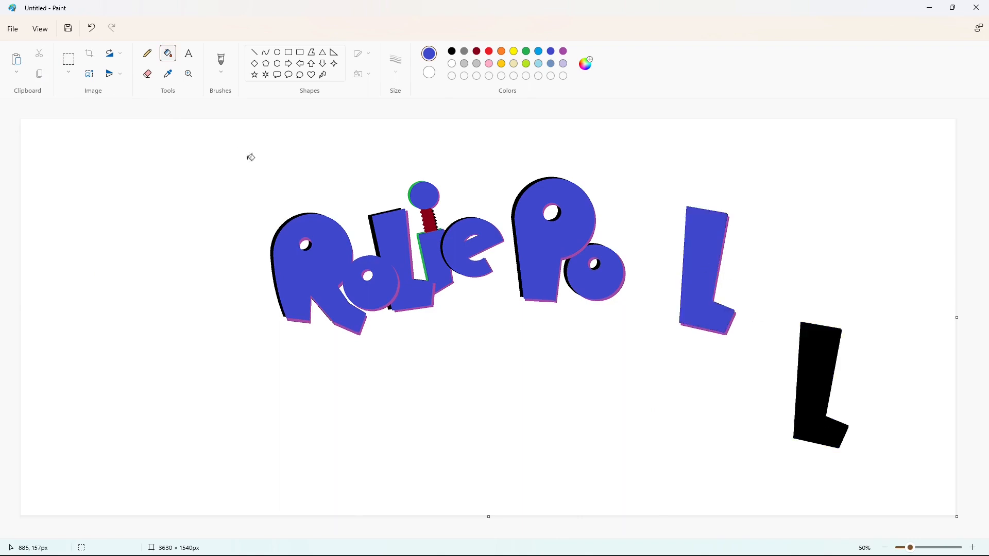
Copy the blue L and paste it over the spare black L, offset right and down to leave a black shadow.
click(69, 59)
drag(664, 179, 762, 370)
key(ctrl+c)
key(ctrl+v)
drag(75, 208, 836, 390)
Erase the original blue L by filling its face purple and the whole merged shape white.
click(168, 54)
click(451, 63)
click(562, 52)
click(701, 251)
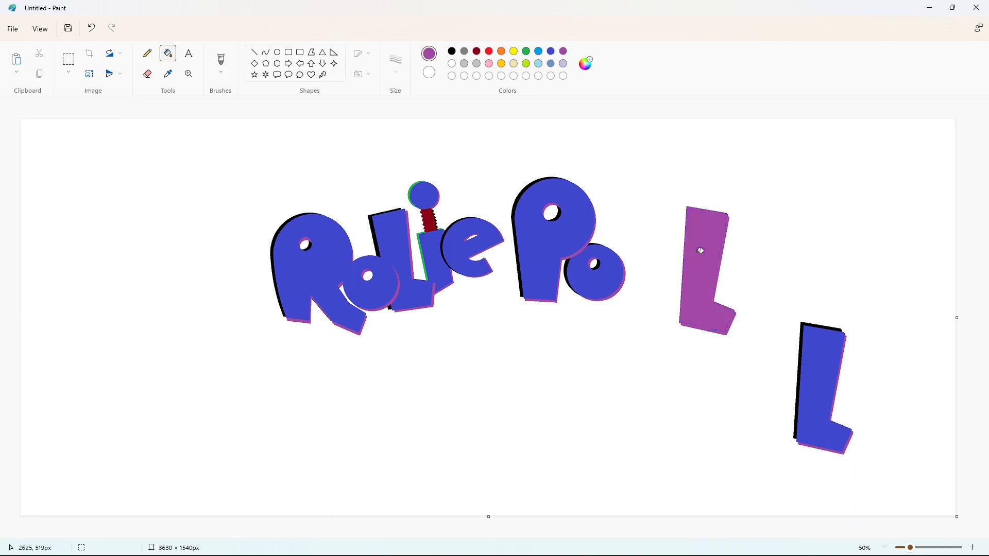
click(705, 237)
Copy the Po letters and paste them beside the shadowed L in the lower right so the o overlaps it.
click(69, 60)
key(ctrl+c)
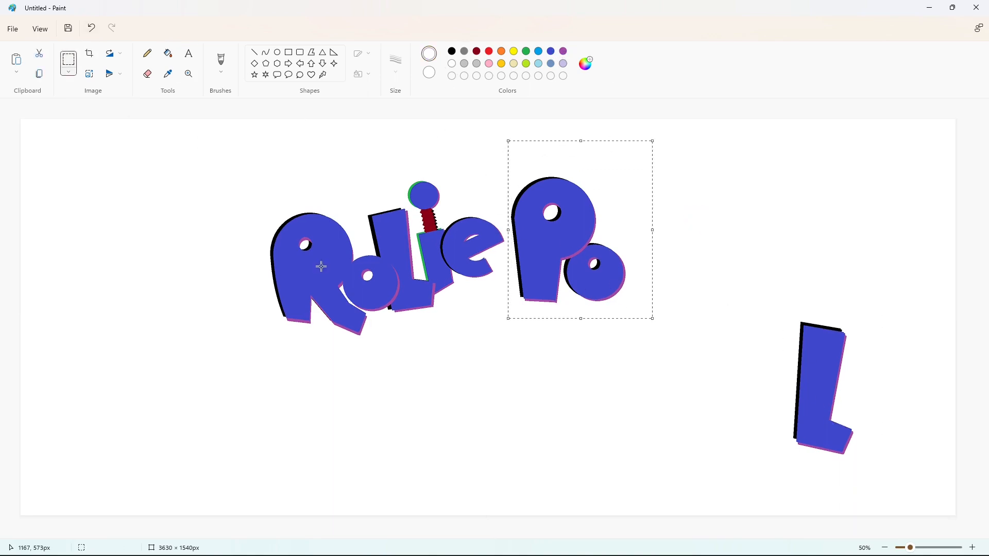
key(ctrl+v)
drag(83, 209, 757, 371)
Cover the original Po next to Rolie with a solid-filled white rectangle.
click(289, 52)
click(358, 72)
click(363, 122)
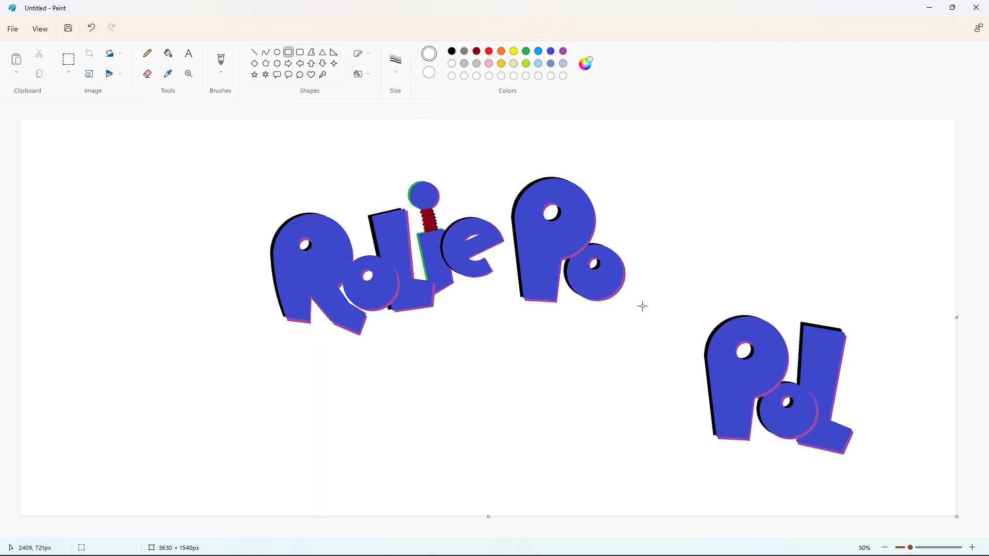
drag(642, 306, 509, 164)
Copy the assembled PoL group and paste it in line with Rolie, just right of the e.
click(69, 60)
drag(670, 269, 906, 492)
key(ctrl+c)
key(ctrl+v)
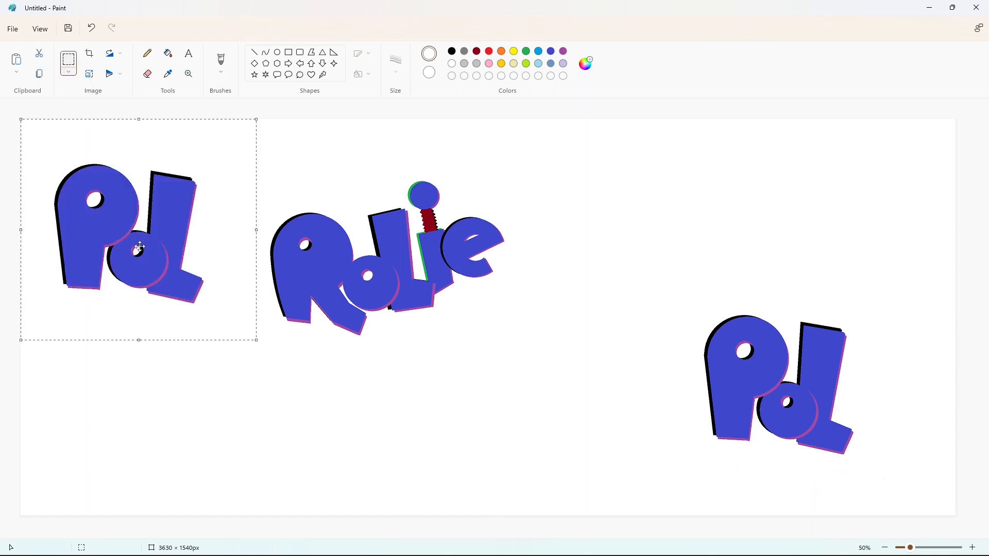
drag(145, 245, 597, 263)
click(337, 281)
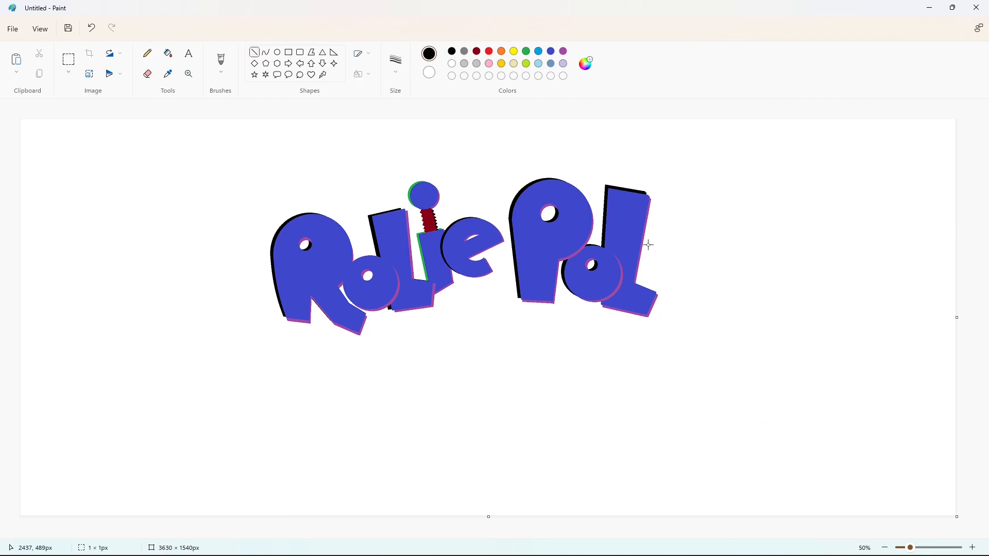
Draw a tapered i stem with straight black lines and a round dot above it to the right of PoL, and fill both black.
drag(650, 245, 648, 307)
drag(722, 312, 730, 258)
click(279, 54)
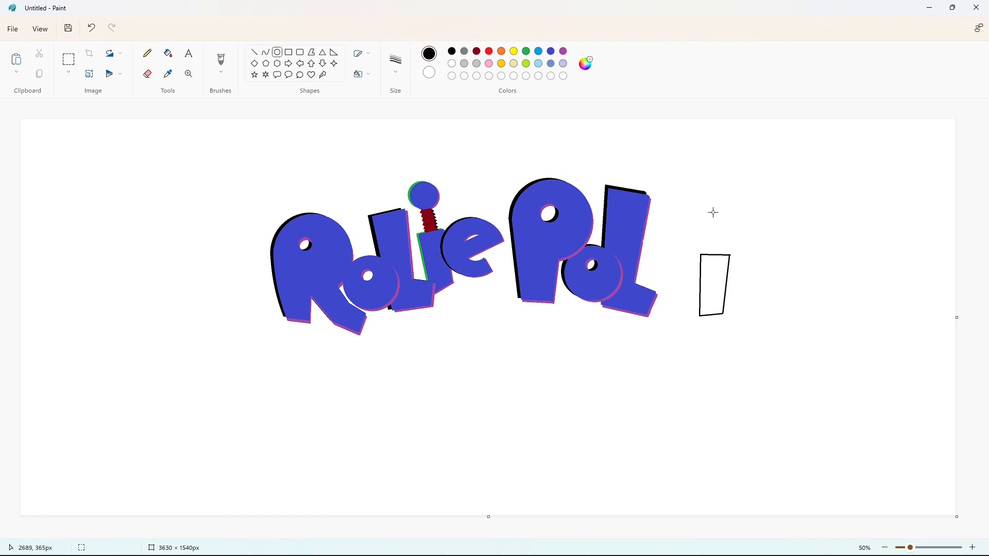
drag(710, 213, 736, 240)
click(168, 53)
click(723, 227)
click(703, 265)
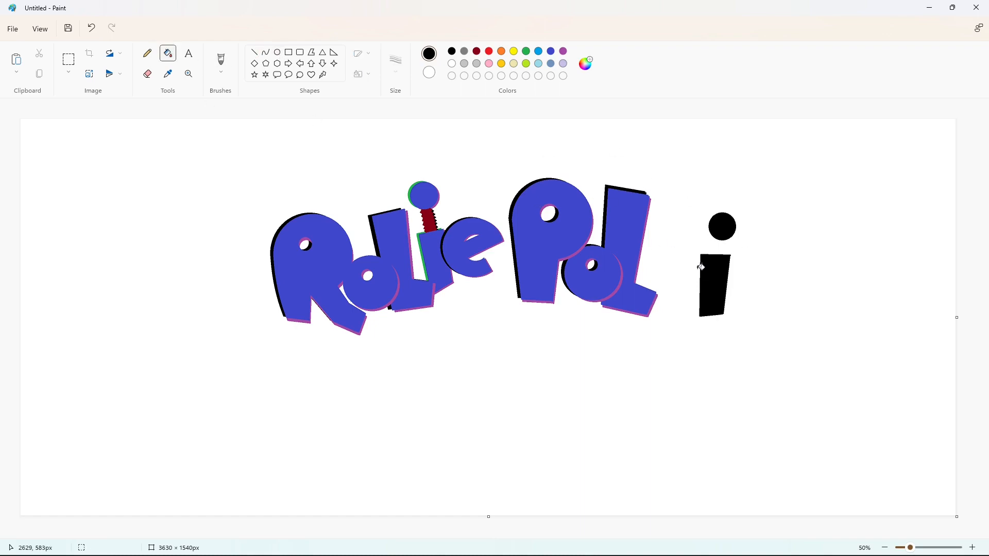
Draw a purple spring outline with zigzag sides between the new i's dot and stem.
click(973, 547)
click(973, 548)
drag(231, 535, 823, 537)
scroll(493, 222, down, 5)
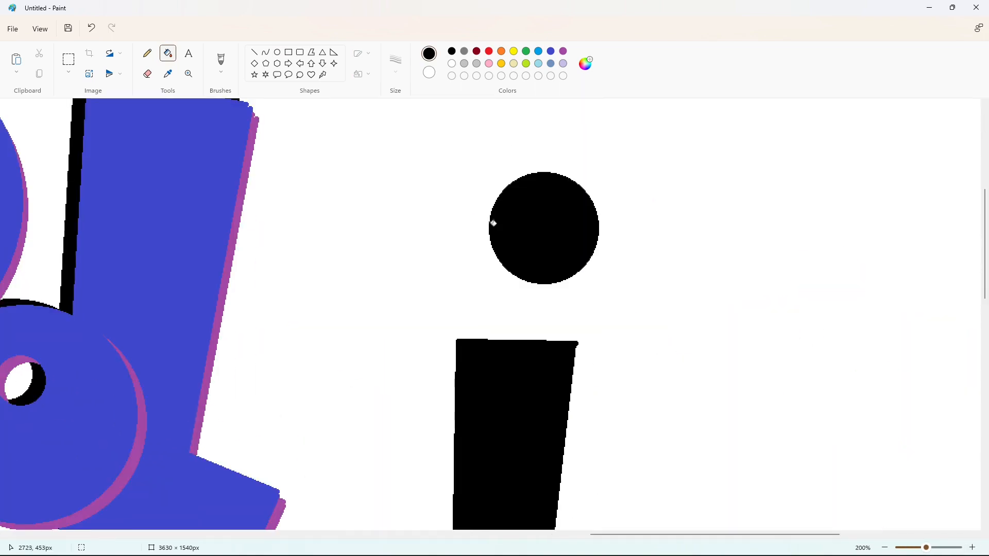
click(563, 51)
click(256, 53)
drag(550, 283, 538, 344)
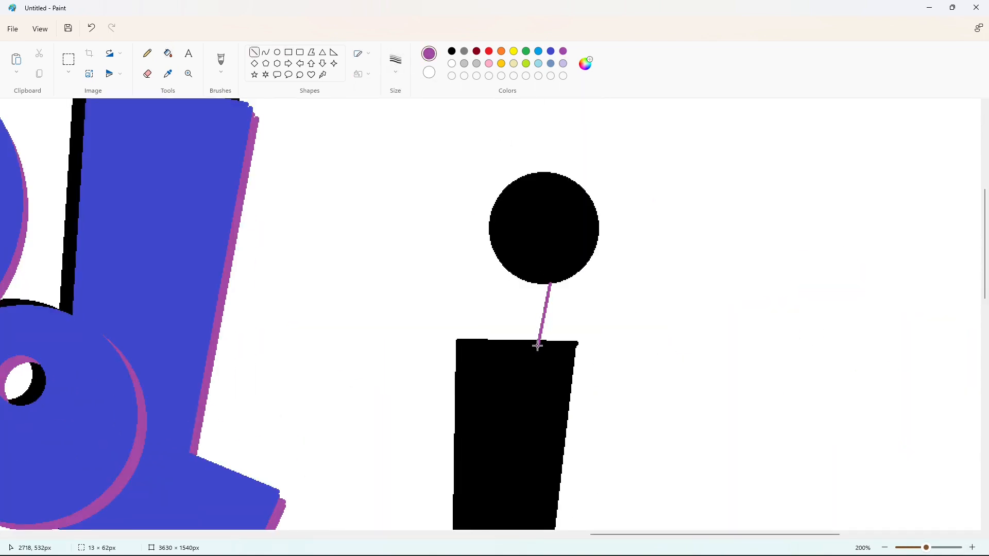
drag(522, 280, 507, 347)
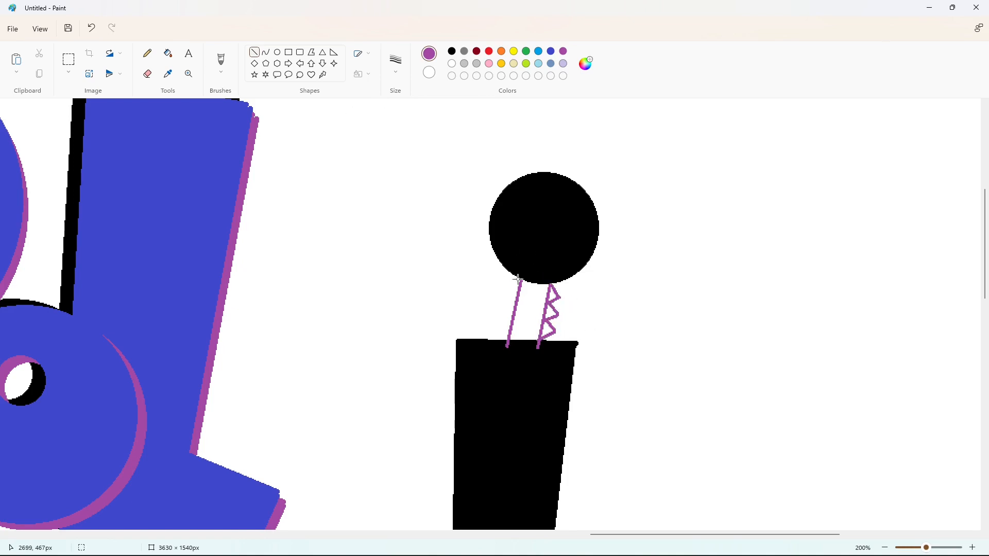
key(ctrl+z)
drag(503, 303, 512, 316)
Fill the spring's zigzag teeth and its middle section purple.
click(168, 53)
click(515, 290)
click(510, 307)
click(507, 327)
click(548, 331)
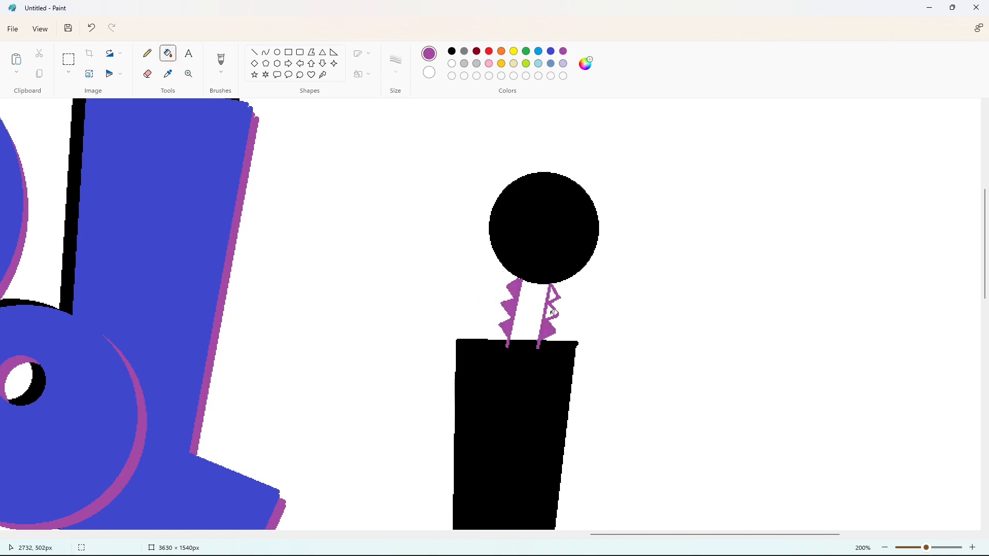
click(551, 313)
click(532, 311)
click(553, 296)
Cover the purple line ends that overlap the top of the i's stem with short black lines.
click(256, 53)
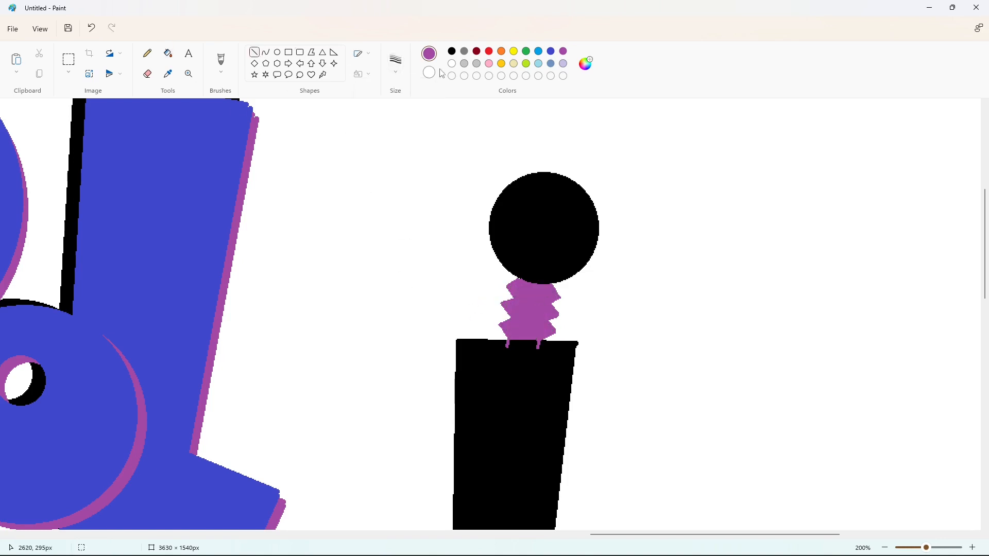
click(547, 357)
drag(548, 346, 544, 347)
click(539, 369)
ctrl+scroll(842, 483, down, 3)
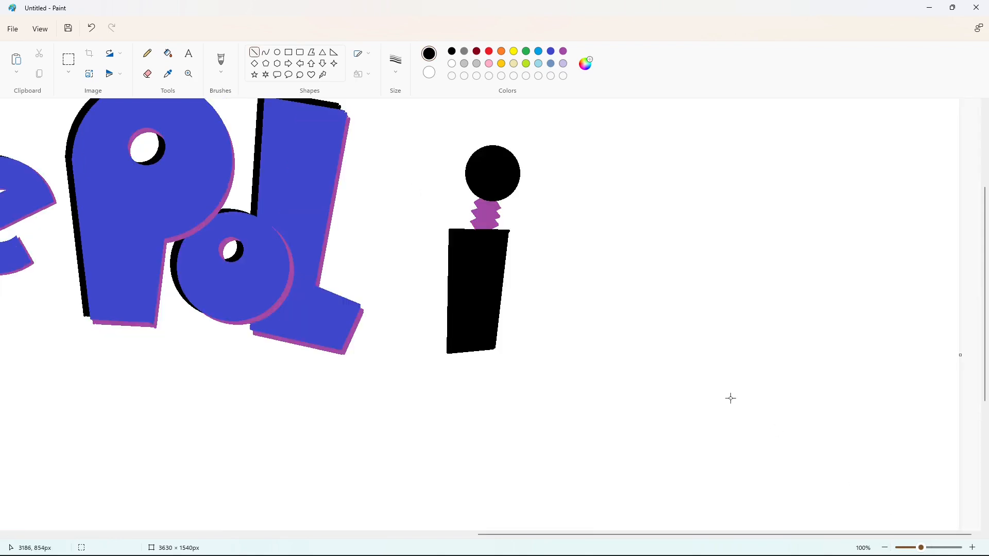
Copy the black i with its purple spring, and fill the original's spring dark red.
click(69, 60)
drag(676, 185, 770, 356)
key(Escape)
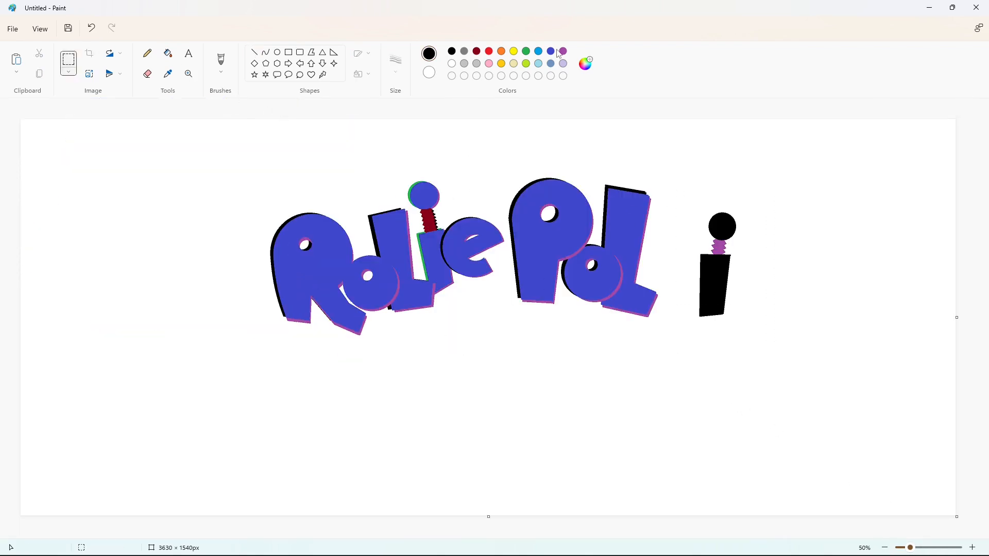
click(552, 51)
click(477, 51)
click(168, 53)
click(719, 246)
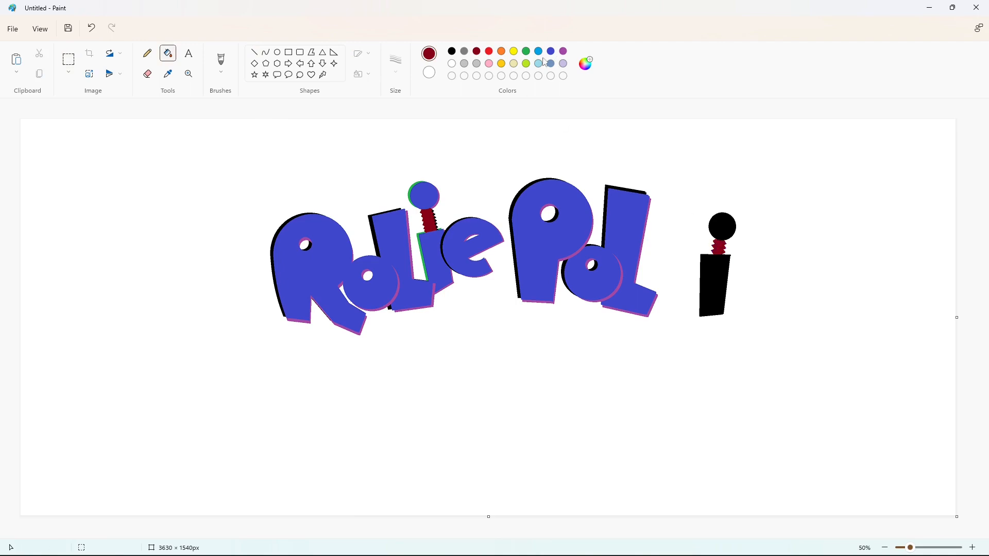
click(563, 51)
click(722, 227)
click(715, 289)
key(ctrl+v)
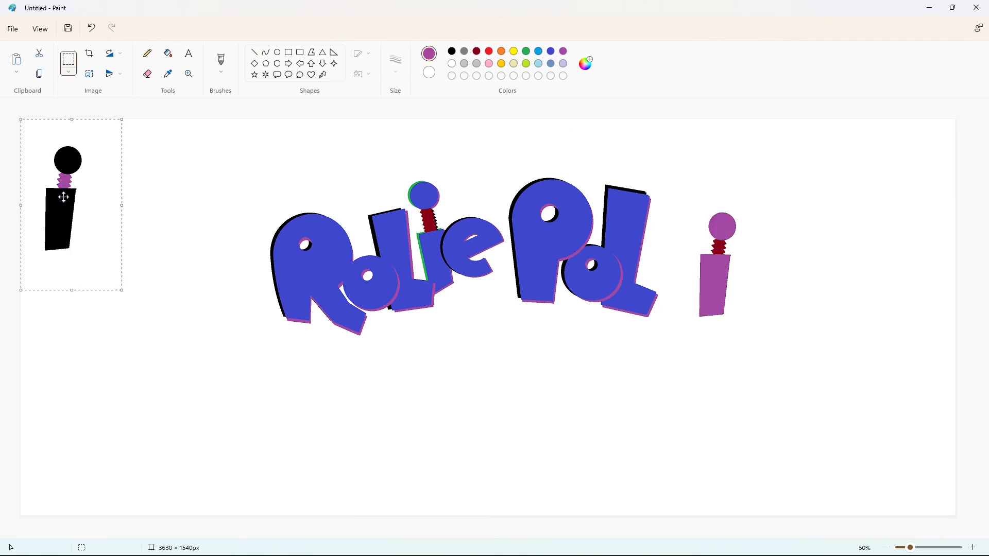
key(Delete)
Fill the i's dot and stem blue, and paste the black i over it, offset slightly up and left.
click(551, 51)
click(168, 53)
click(721, 227)
click(714, 281)
key(ctrl+v)
drag(88, 201, 716, 267)
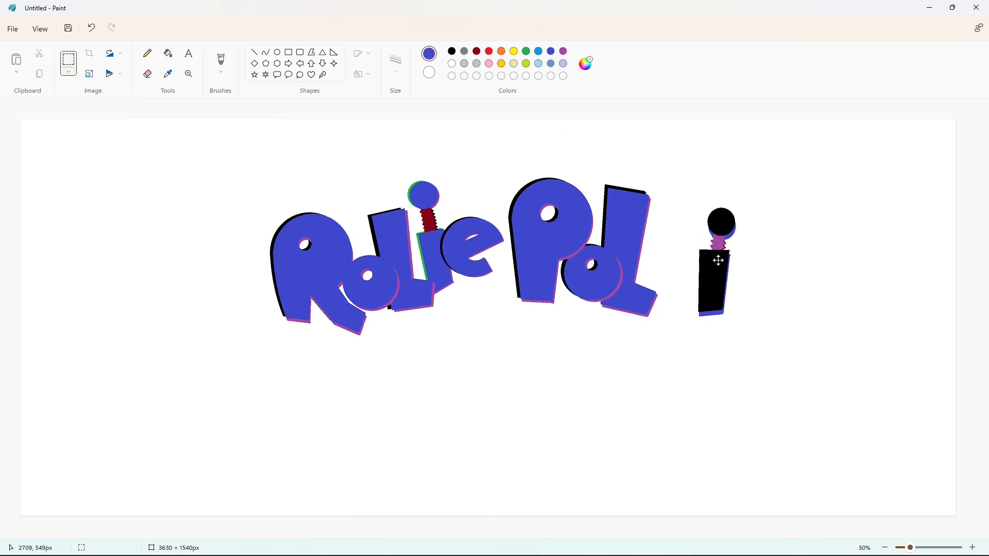
click(811, 259)
Paste a spare black i to the lower right of the layered one.
key(ctrl+v)
drag(87, 202, 827, 351)
click(372, 213)
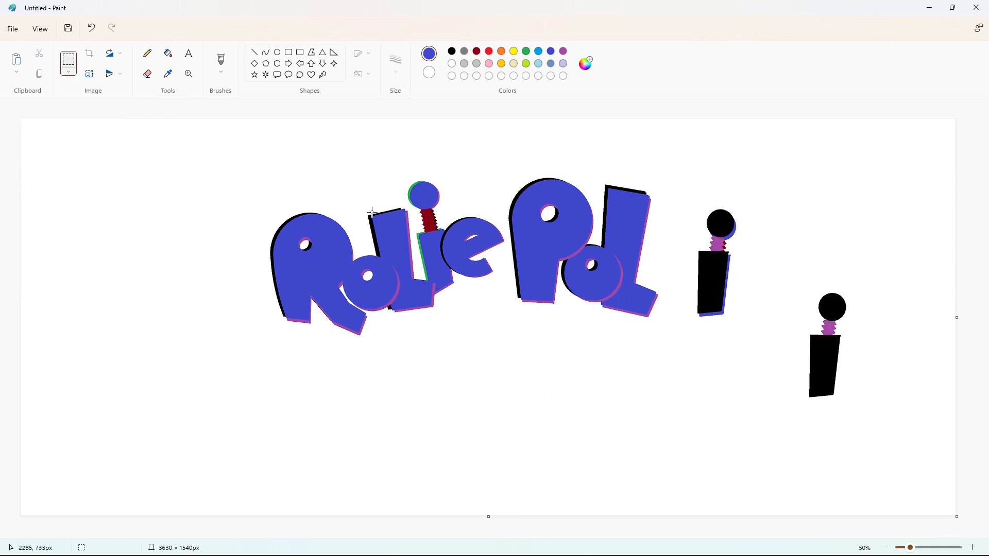
click(69, 60)
drag(685, 186, 775, 353)
click(662, 393)
Fill the spare i's spring green and its dot and stem orange.
click(528, 53)
click(174, 57)
click(828, 325)
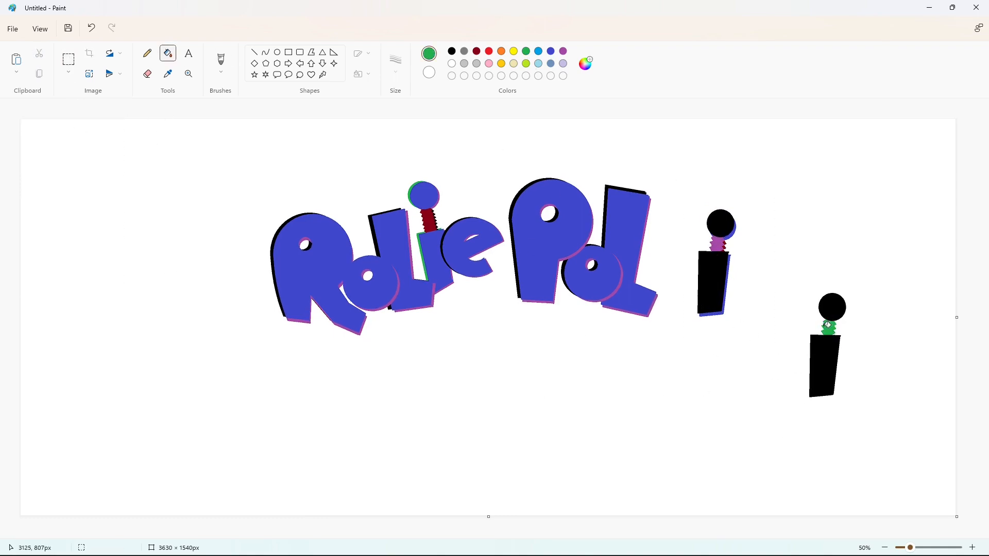
click(502, 52)
click(833, 308)
click(826, 366)
Paste a copy of the layered black-and-blue i over the orange one, offset slightly right so an orange edge shows.
click(69, 60)
drag(762, 187, 762, 347)
key(ctrl+v)
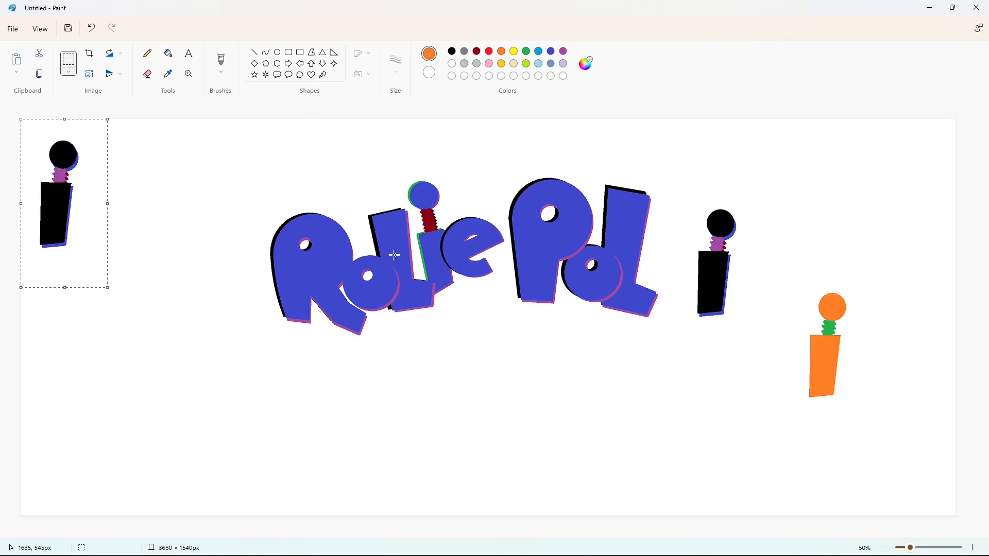
drag(62, 202, 835, 360)
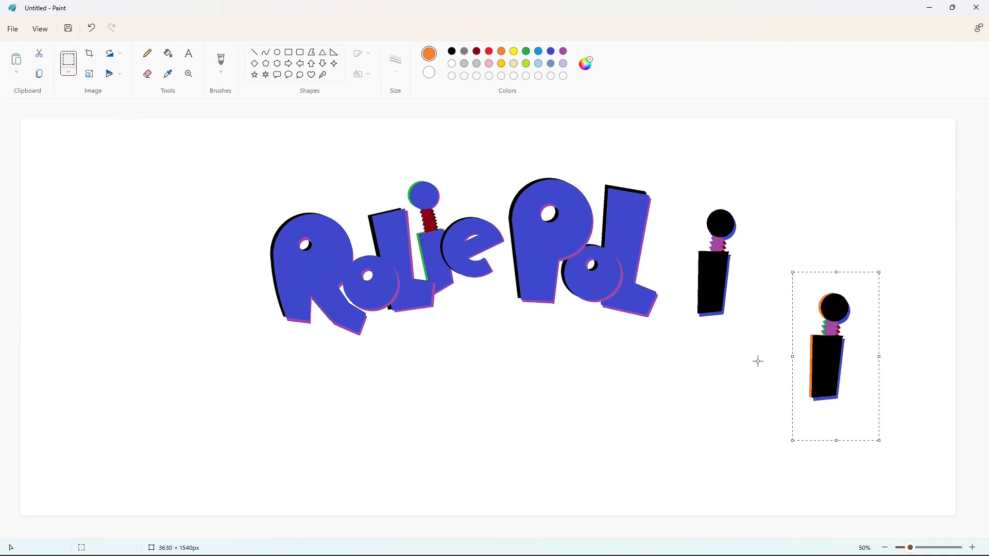
click(407, 216)
Fill the green edge beside the lower-right i's spring white.
click(972, 547)
drag(330, 534, 768, 534)
scroll(616, 320, down, 3)
click(168, 53)
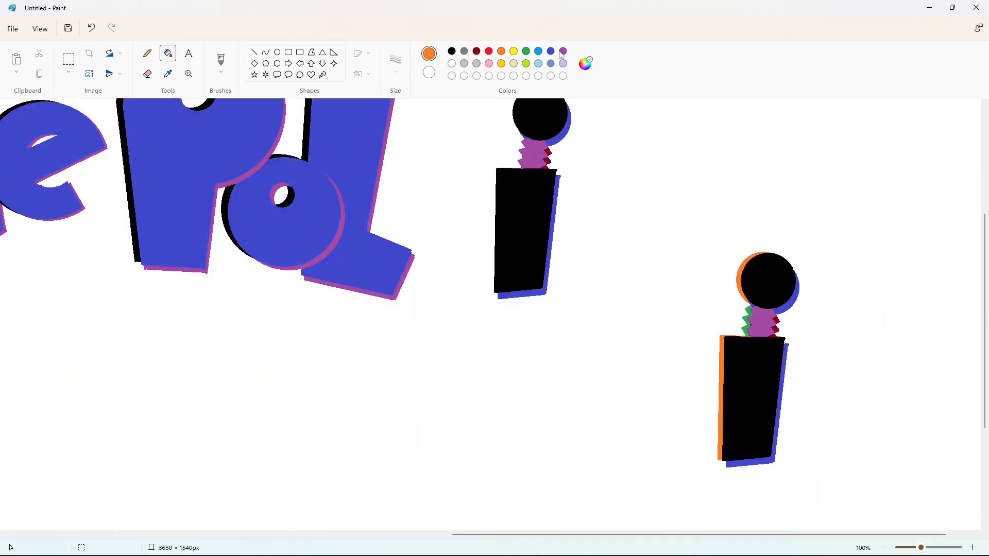
click(451, 63)
click(750, 309)
Cover the first layered i next to PoL with a solid white rectangle.
scroll(781, 393, up, 2)
click(289, 52)
mouse_move(479, 158)
mouse_down()
mouse_move(532, 303)
mouse_move(601, 433)
mouse_up()
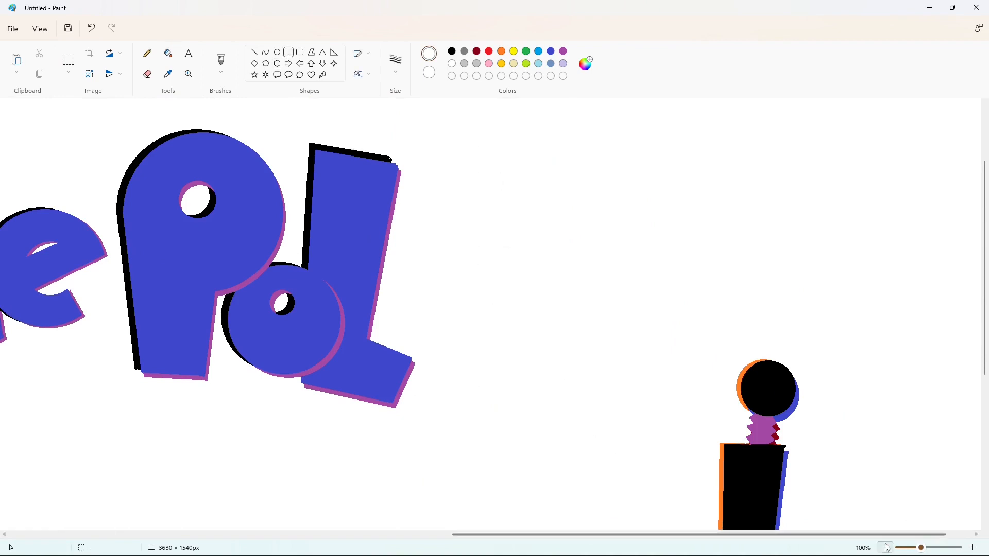
click(885, 548)
Paste a copy of PoL over the left side of the lower-right i, and cover the original PoL with a white rectangle.
click(69, 59)
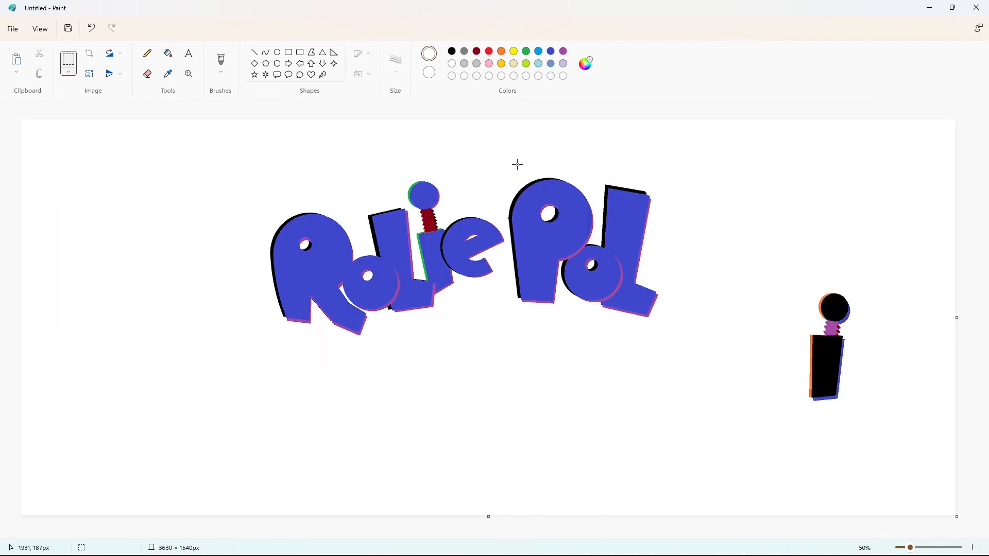
drag(509, 145, 507, 133)
key(ctrl+c)
key(ctrl+v)
drag(111, 237, 764, 343)
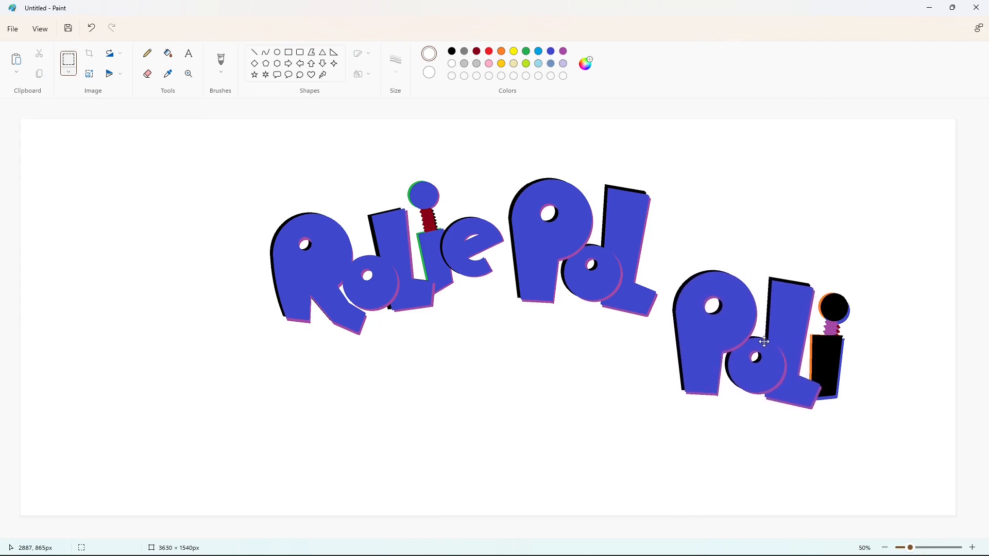
click(544, 299)
click(289, 52)
mouse_move(662, 322)
mouse_down()
mouse_move(536, 189)
mouse_move(506, 173)
mouse_up()
Move the assembled PoLi group from the lower right to beside Rolie, covering its old location with a white rectangle.
click(69, 59)
drag(625, 201, 883, 442)
key(ctrl+c)
click(466, 324)
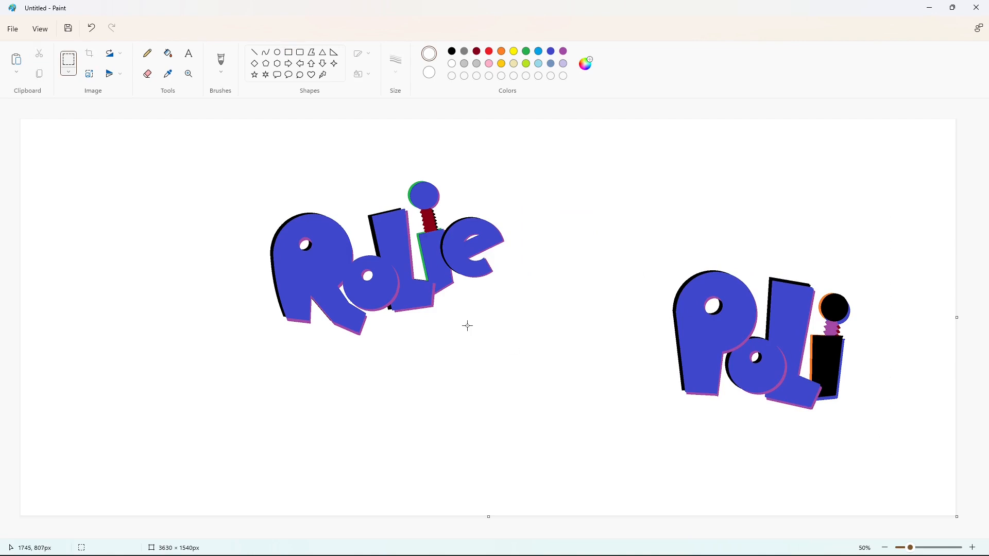
key(ctrl+v)
mouse_move(211, 178)
mouse_down()
mouse_move(603, 230)
mouse_move(601, 244)
mouse_move(896, 434)
mouse_up()
key(ctrl+x)
click(288, 53)
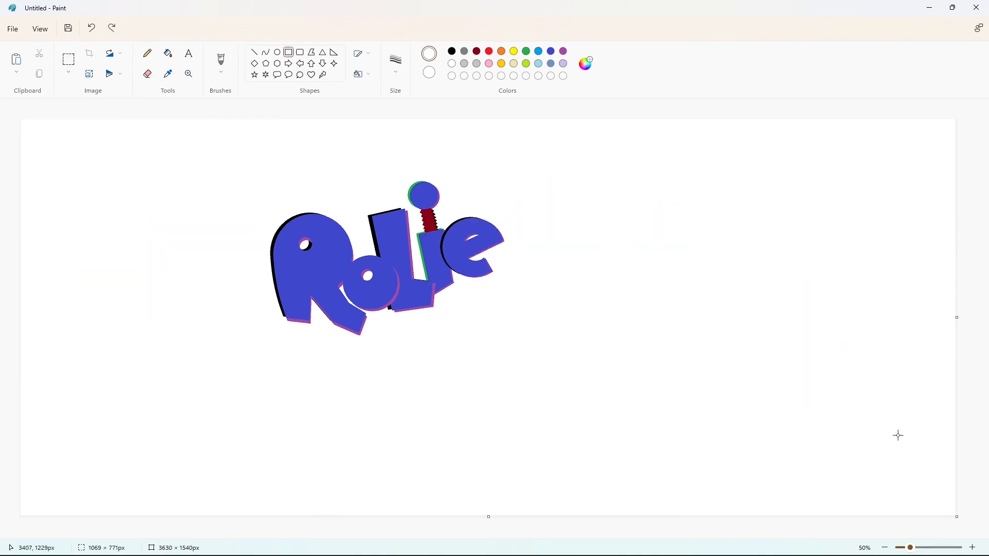
click(532, 382)
key(ctrl+v)
drag(126, 264, 565, 247)
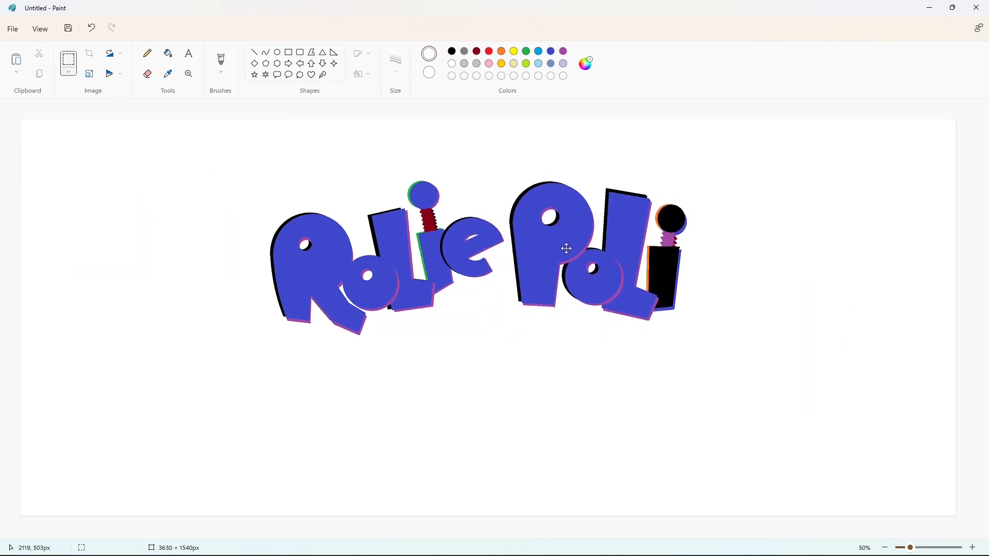
Draw a large black circle outline to the lower right of PoLi.
click(278, 52)
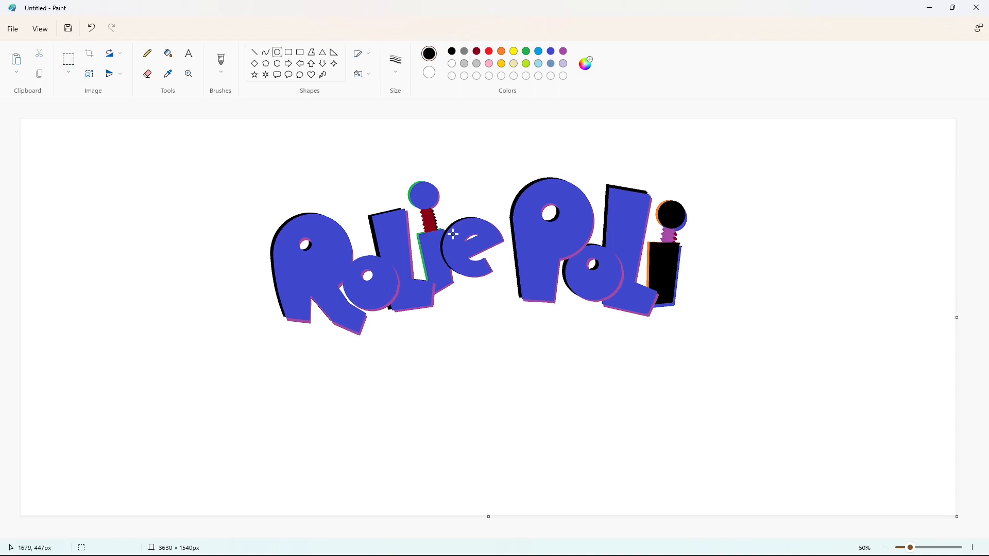
mouse_move(672, 261)
mouse_down()
mouse_move(735, 324)
mouse_move(707, 283)
mouse_move(727, 304)
mouse_up()
drag(705, 282, 794, 338)
click(934, 522)
click(973, 548)
drag(499, 535, 953, 536)
scroll(630, 320, down, 3)
Draw a smaller circle inside the large one, slightly enlarge it, and fill the ring between them black.
drag(638, 307, 691, 365)
drag(673, 345, 667, 352)
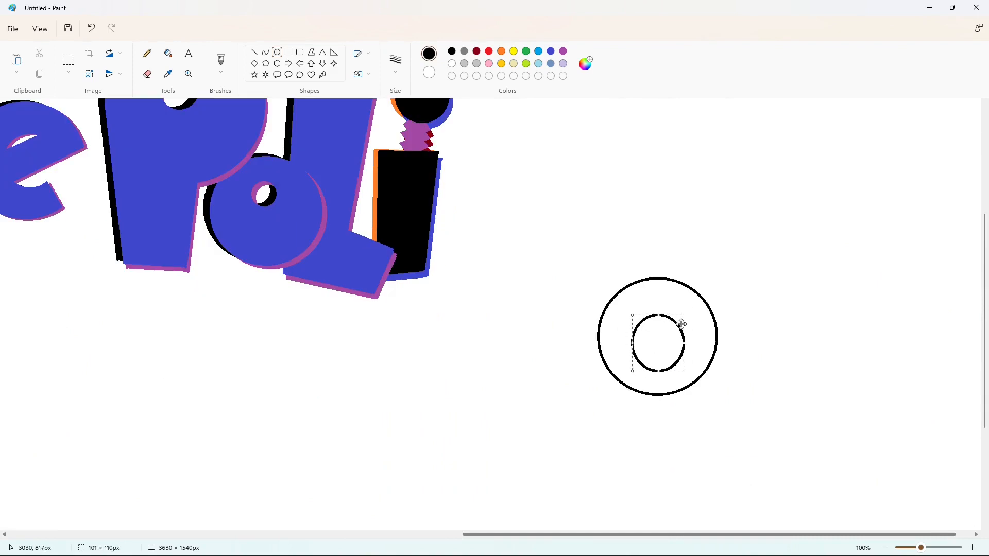
drag(684, 315, 693, 339)
click(170, 56)
click(618, 319)
Draw two nearly horizontal black lines across the ring's hole and fill between them black as the e's crossbar.
click(254, 52)
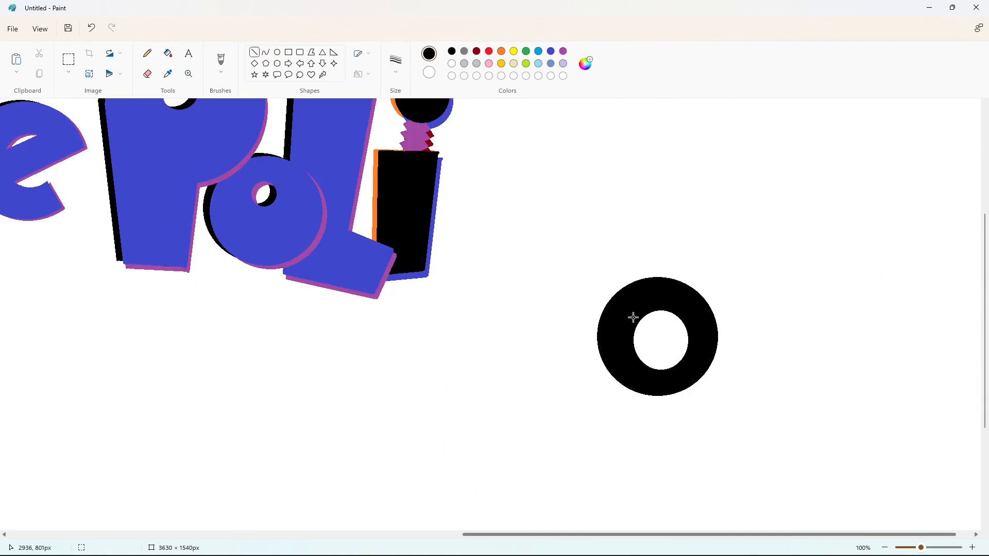
drag(632, 320, 691, 318)
drag(631, 349, 774, 346)
click(168, 55)
click(649, 326)
Cut the black e's opening below its crossbar with white lines and fill the enclosed section of the ring white.
click(254, 54)
click(452, 63)
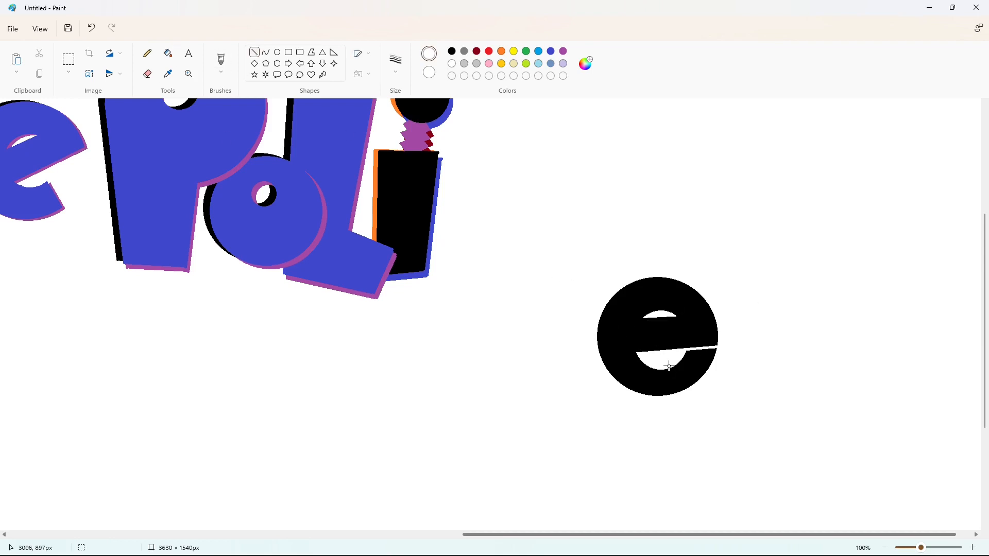
drag(669, 367, 673, 401)
click(168, 53)
click(693, 367)
Copy the black e and fill the original purple.
click(69, 60)
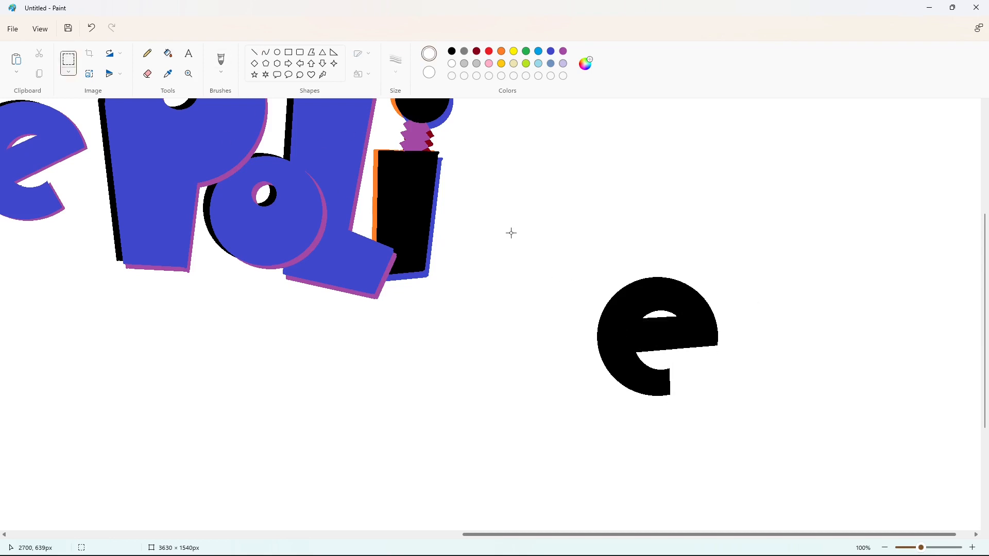
drag(575, 227, 787, 460)
click(445, 386)
click(563, 51)
click(167, 54)
click(620, 316)
Paste a black e over the purple one, offset slightly up and left, and place another black copy to its upper right.
key(ctrl+v)
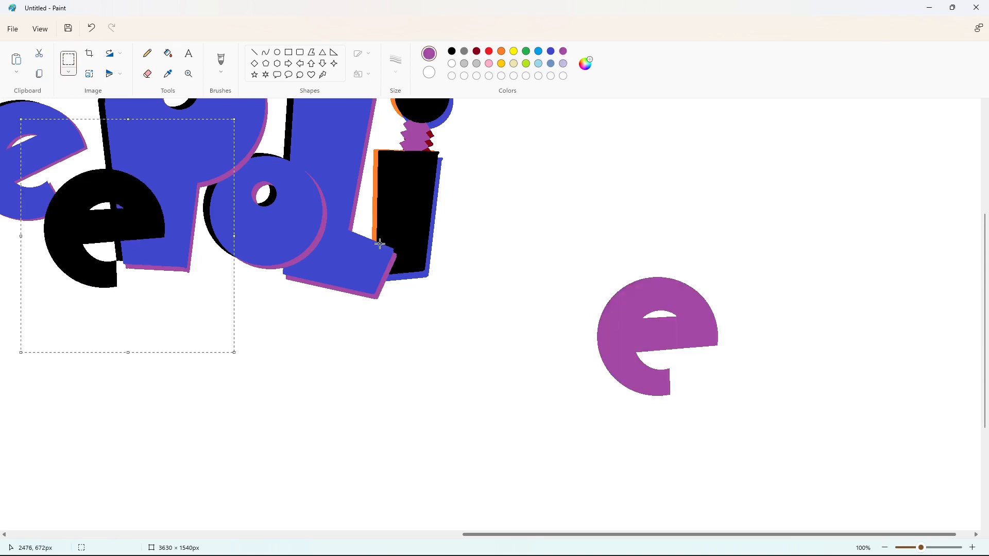
drag(101, 222, 651, 331)
click(821, 416)
key(ctrl+v)
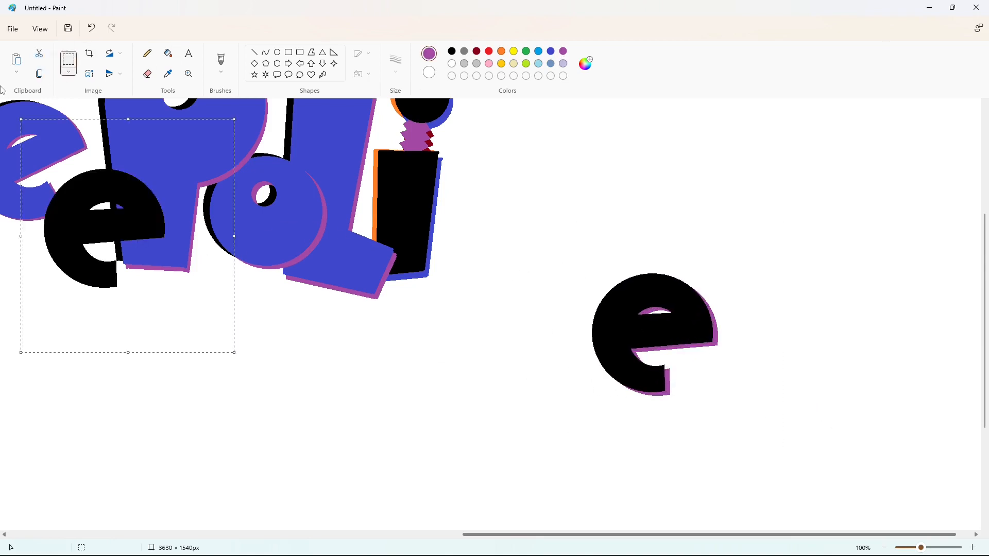
drag(85, 194, 832, 190)
Fill the front of the two-layer e blue and copy it with its purple edge.
drag(516, 213, 752, 428)
click(168, 54)
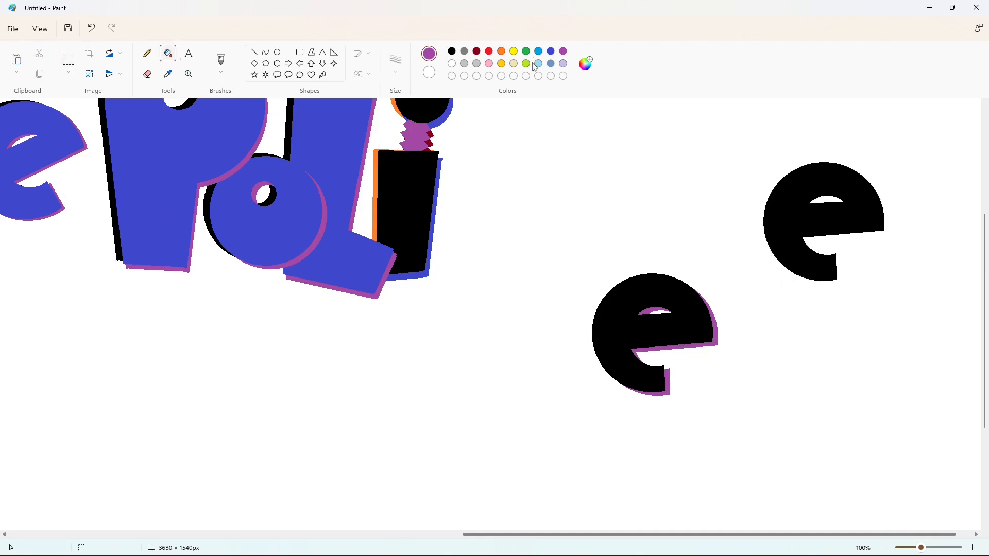
click(700, 311)
click(69, 60)
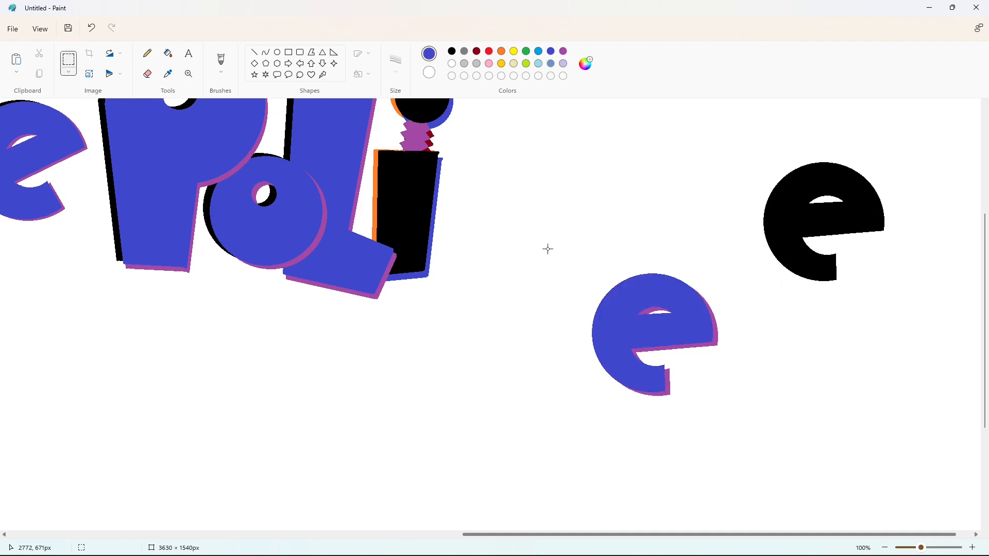
Fill the offset edges of Poli's i green and its black dot and stem blue.
scroll(543, 243, up, 3)
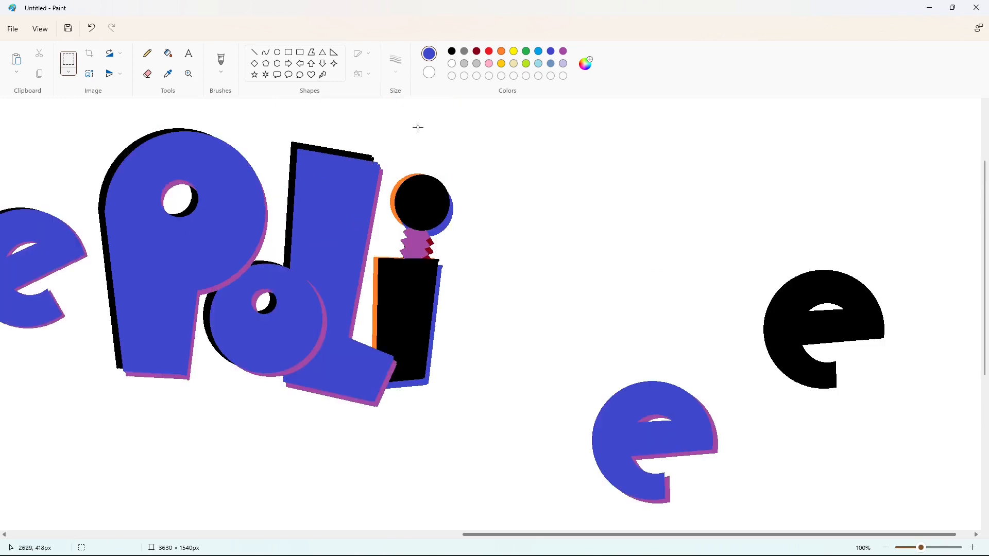
click(168, 54)
click(450, 221)
click(440, 288)
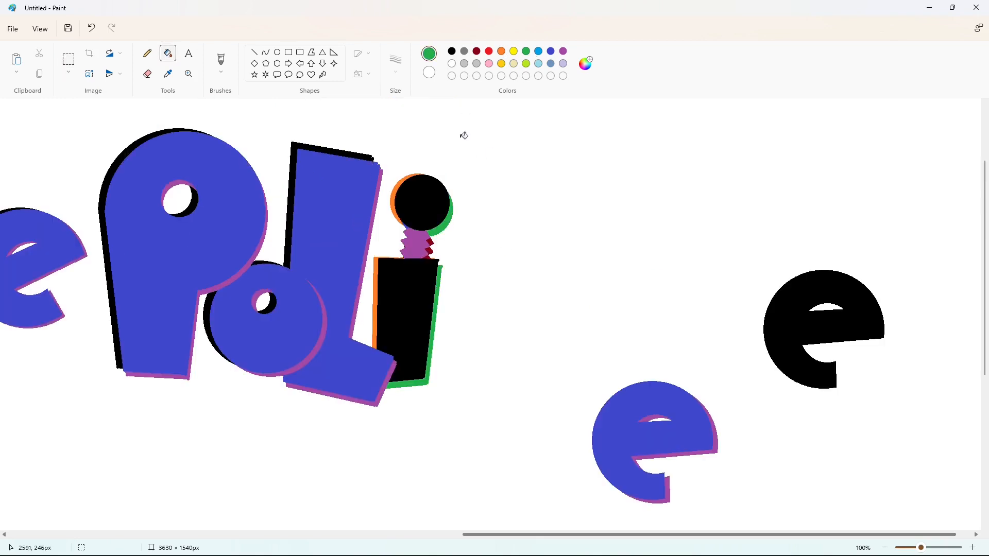
click(550, 52)
click(421, 202)
click(418, 290)
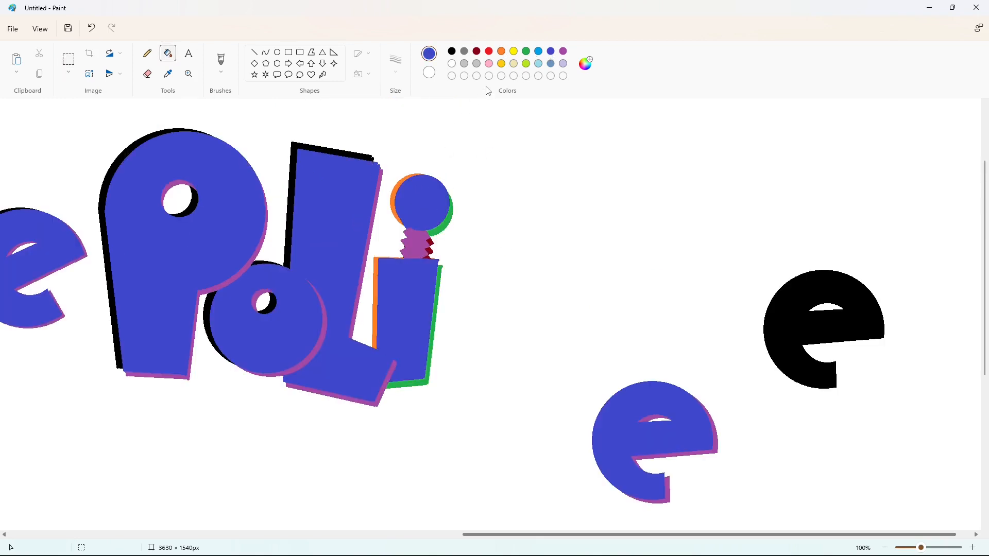
Fill the spring of Poli's i orange and the green edge of its dot purple.
click(564, 51)
click(449, 222)
key(ctrl+z)
click(501, 51)
click(414, 243)
click(448, 219)
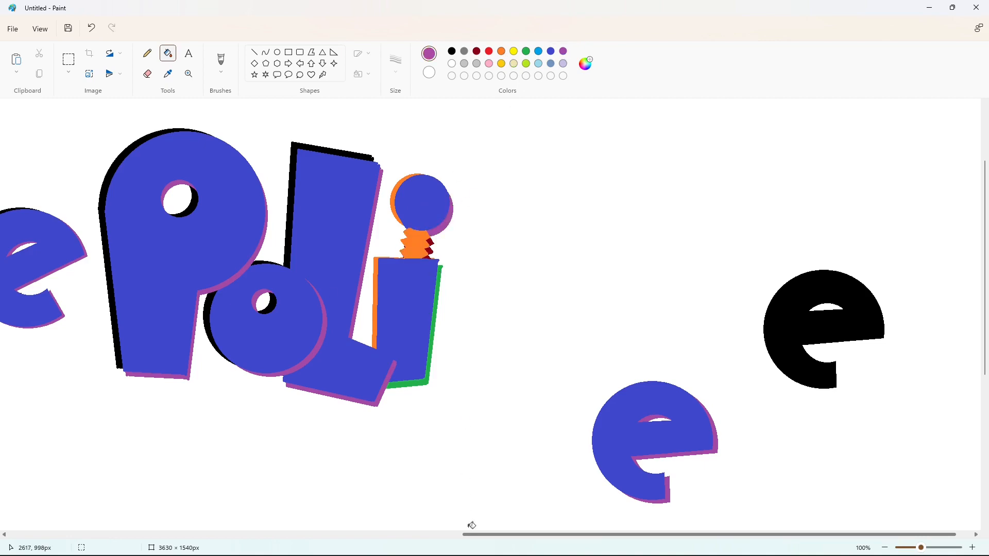
Fill the green edge of the i's stem purple and the orange shadow of its dot black.
scroll(467, 531, right, 2)
click(411, 292)
click(451, 51)
click(366, 192)
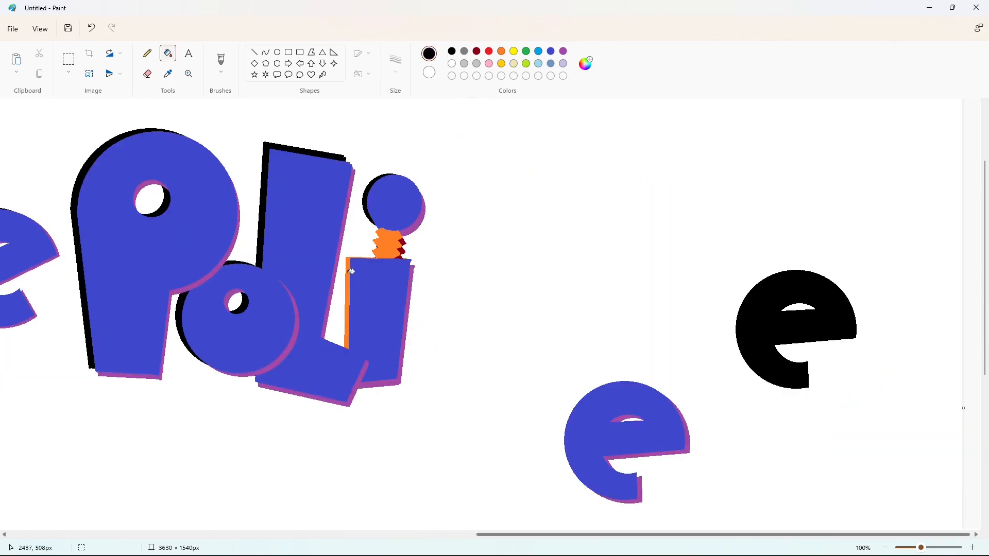
click(347, 272)
key(ctrl+z)
Draw blue lines along the top of the i's stem to separate the orange spring from the stem's orange shadow.
scroll(665, 401, up, 2)
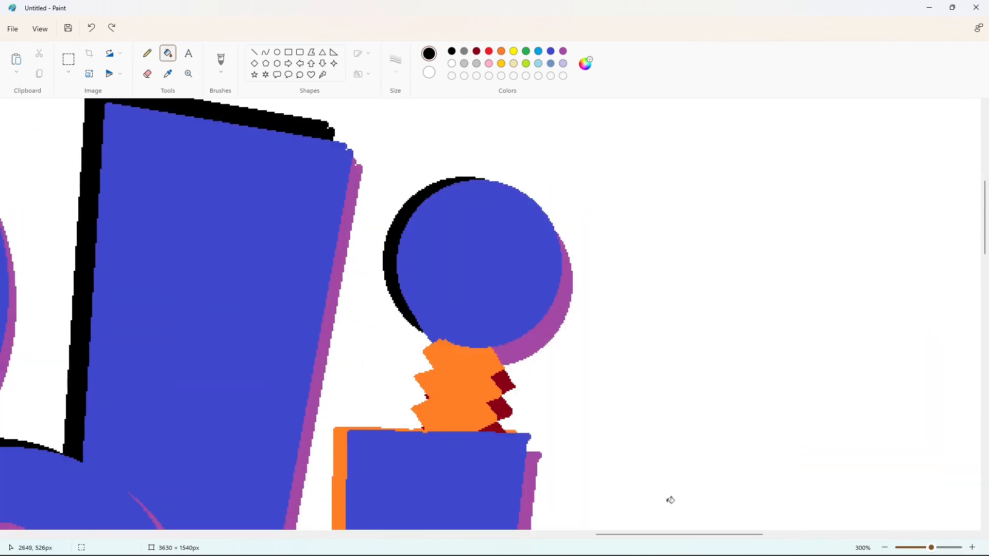
click(550, 51)
click(254, 52)
drag(394, 430, 491, 437)
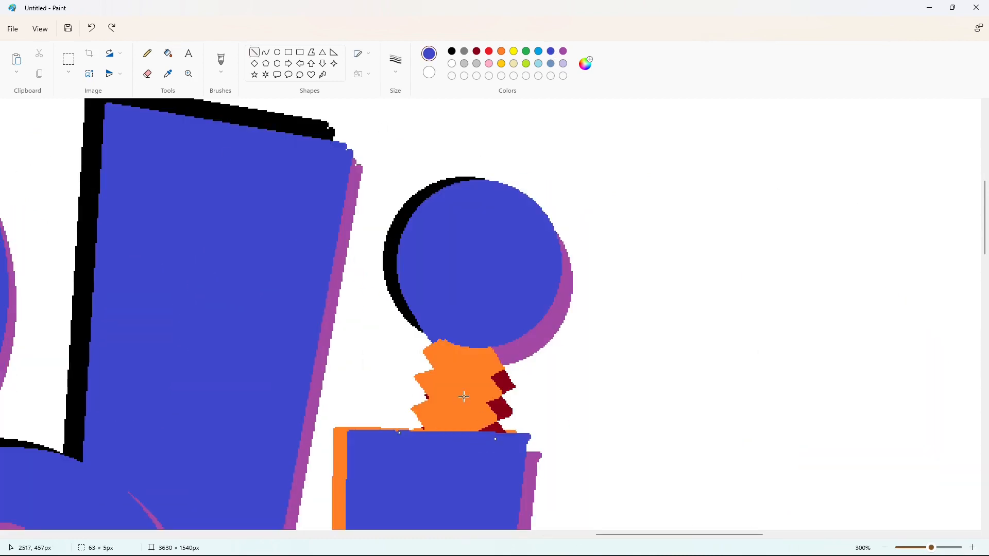
drag(347, 427, 506, 436)
click(885, 548)
click(885, 548)
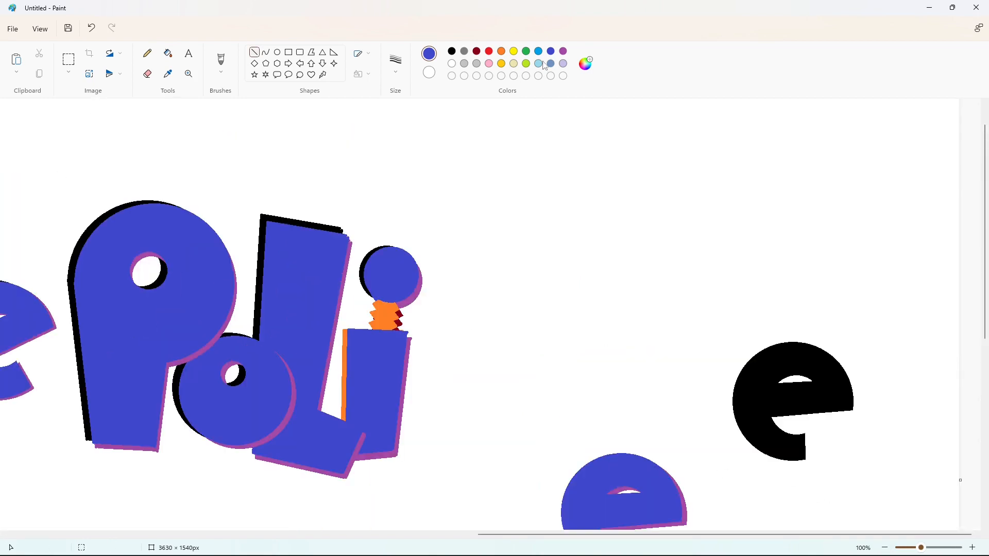
Fill the orange shadow beside the i's stem black, undoing the accidental black fill of the background.
click(452, 51)
click(168, 53)
click(348, 356)
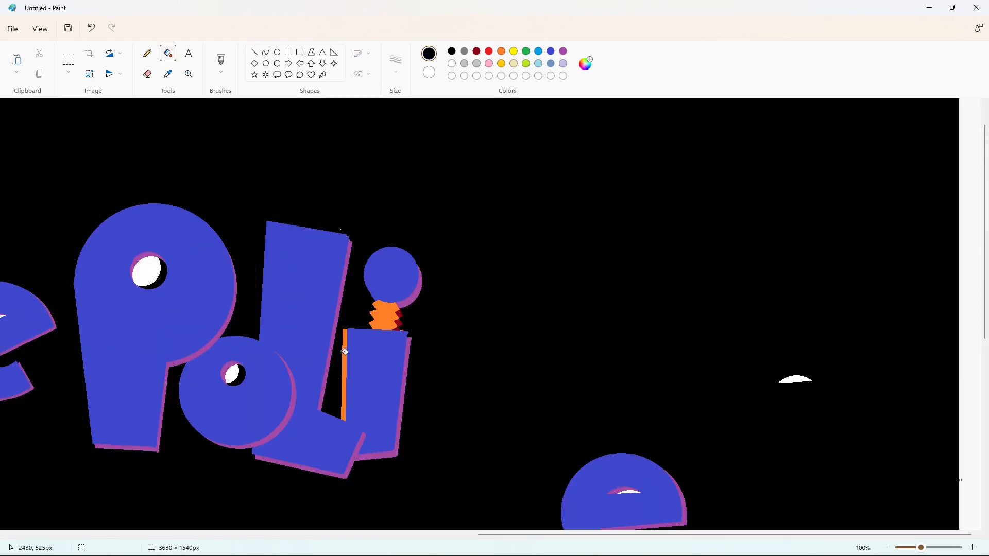
key(ctrl+z)
click(344, 360)
Paste the blue e with purple edge over the separate black e, offset so the black shows as a shadow.
scroll(583, 411, down, 2)
click(68, 59)
key(ctrl+v)
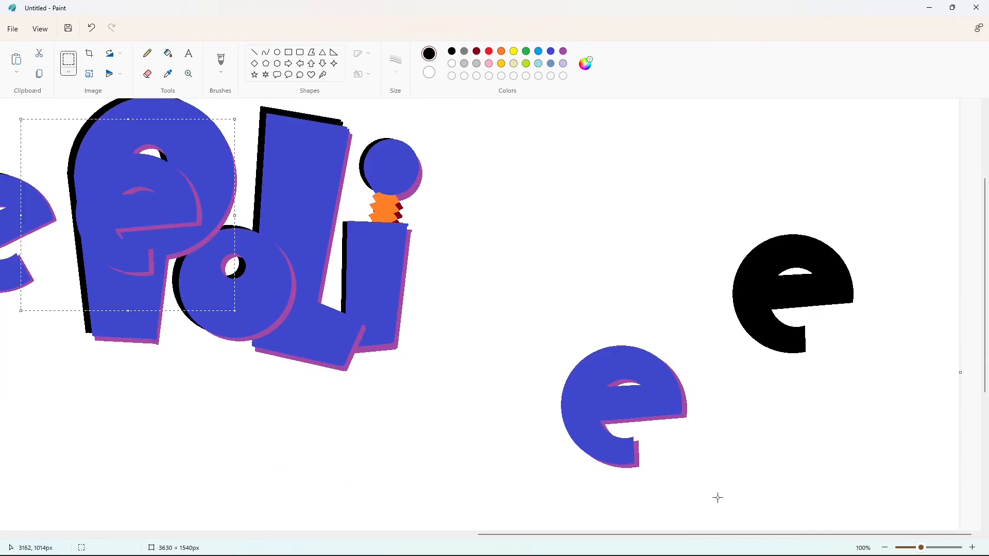
drag(127, 232, 802, 308)
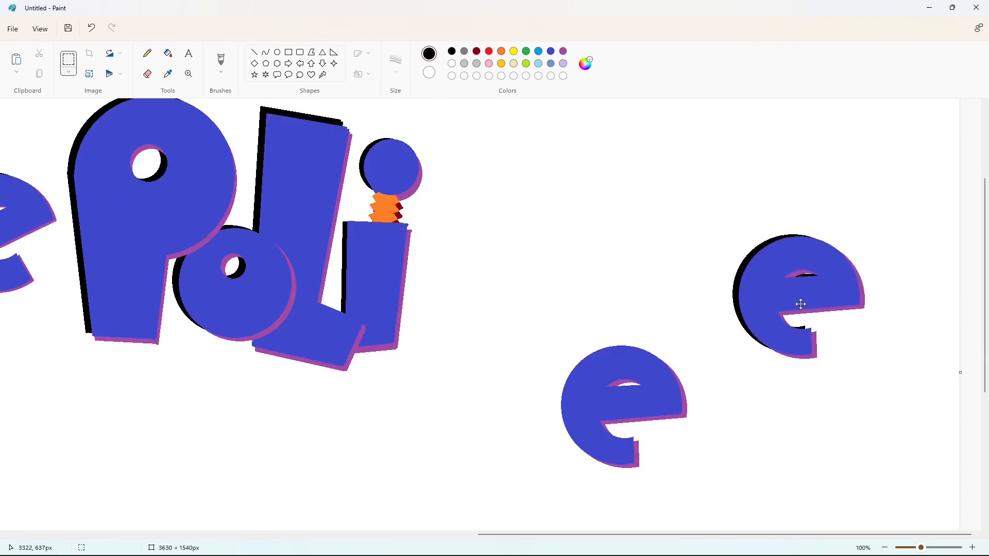
Place a copy of the shadowed e at the end of Poli, overlapping the i's stem.
key(ctrl+v)
drag(126, 231, 416, 281)
click(397, 428)
Cover the two leftover e's beside Polie with solid white rectangles.
click(168, 54)
click(452, 64)
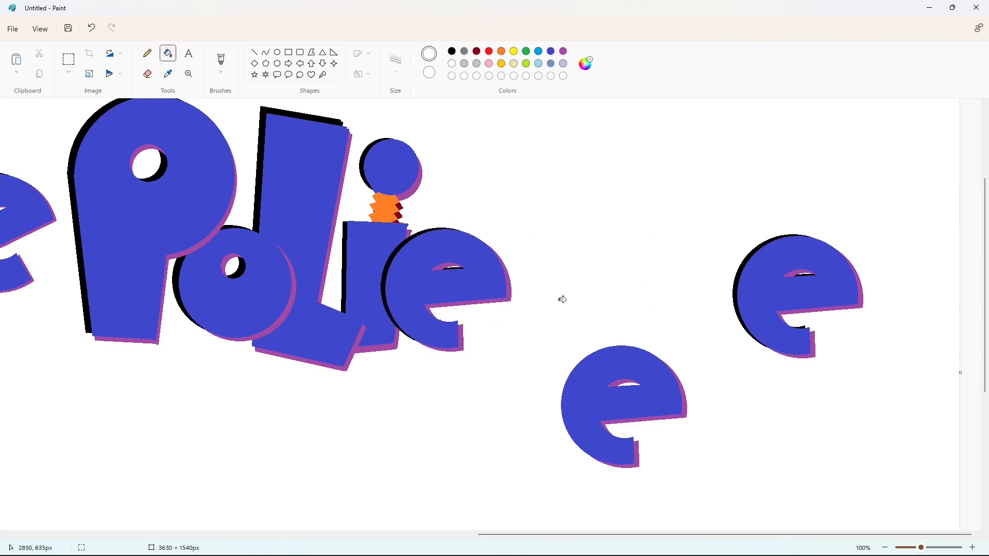
click(289, 53)
drag(700, 209, 882, 384)
click(362, 74)
click(343, 122)
drag(546, 324, 716, 485)
click(762, 438)
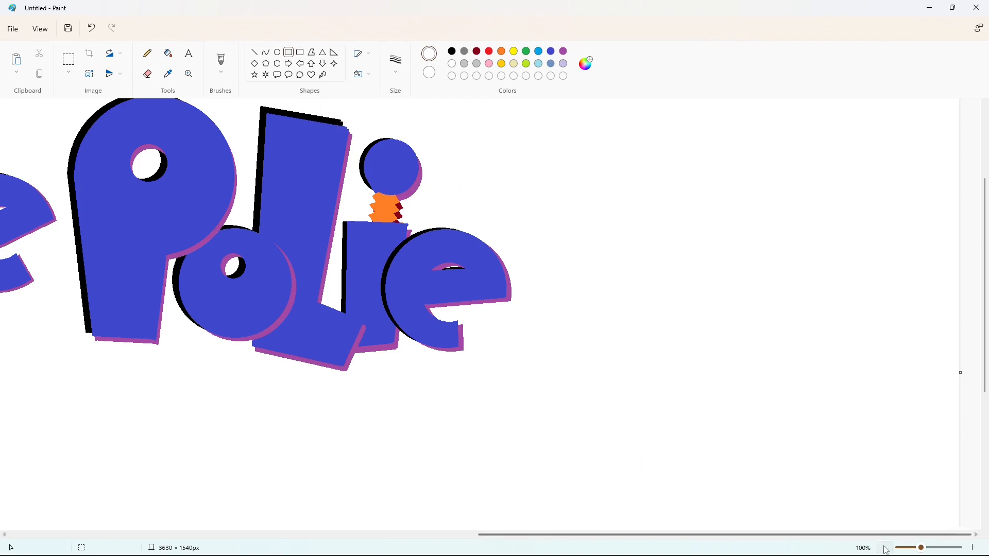
Draw a large black circle outline below Rolie, shrink it slightly and shift it up and left.
click(885, 548)
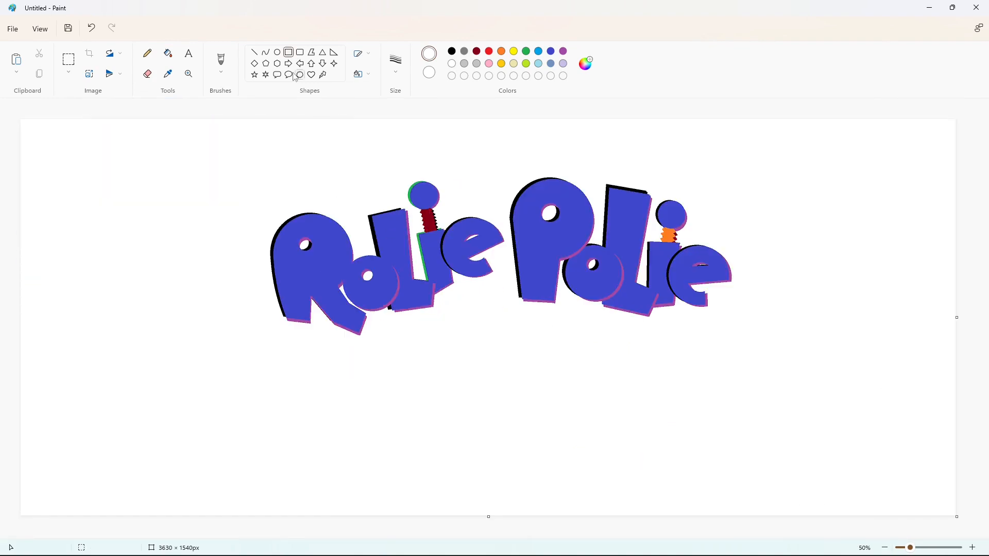
click(277, 52)
click(452, 51)
drag(384, 374, 499, 494)
drag(442, 446, 421, 428)
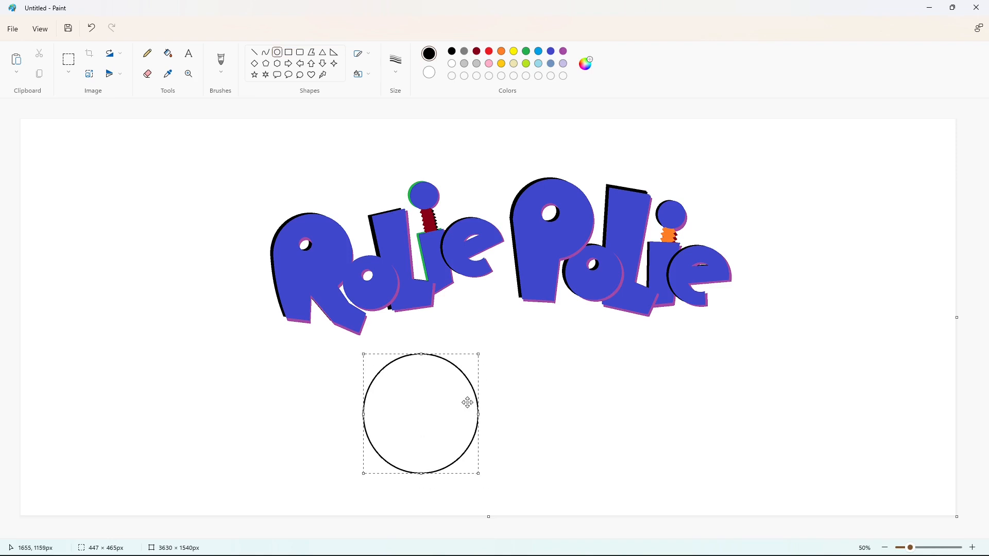
drag(478, 354, 466, 366)
mouse_move(427, 431)
mouse_down()
mouse_move(419, 415)
mouse_move(407, 421)
mouse_move(409, 409)
mouse_move(413, 421)
mouse_up()
click(468, 424)
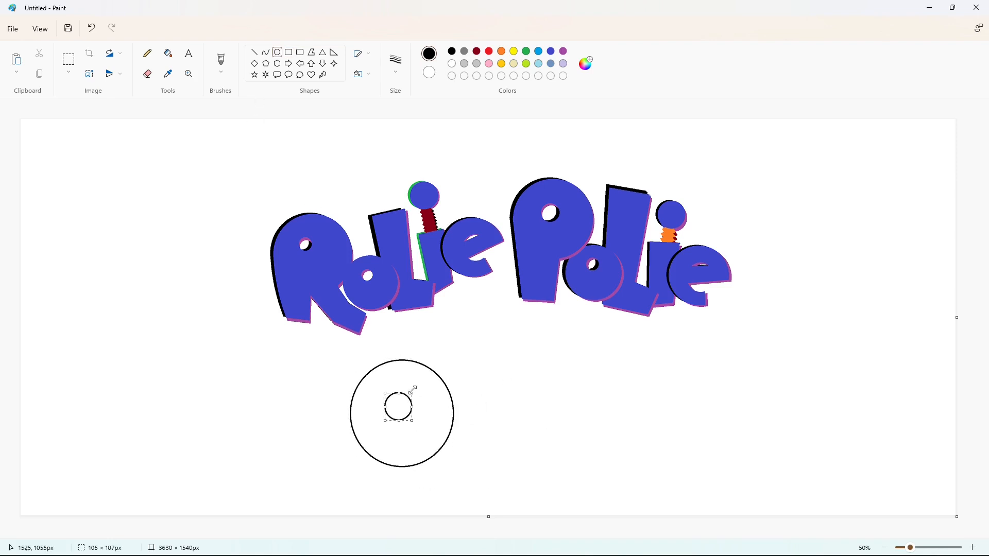
Add a small circle about 105 × 107 px inside the large one and fill the ring between them black.
click(415, 418)
click(168, 53)
click(376, 412)
Copy the black O and fill the original purple.
click(68, 59)
drag(325, 350, 524, 485)
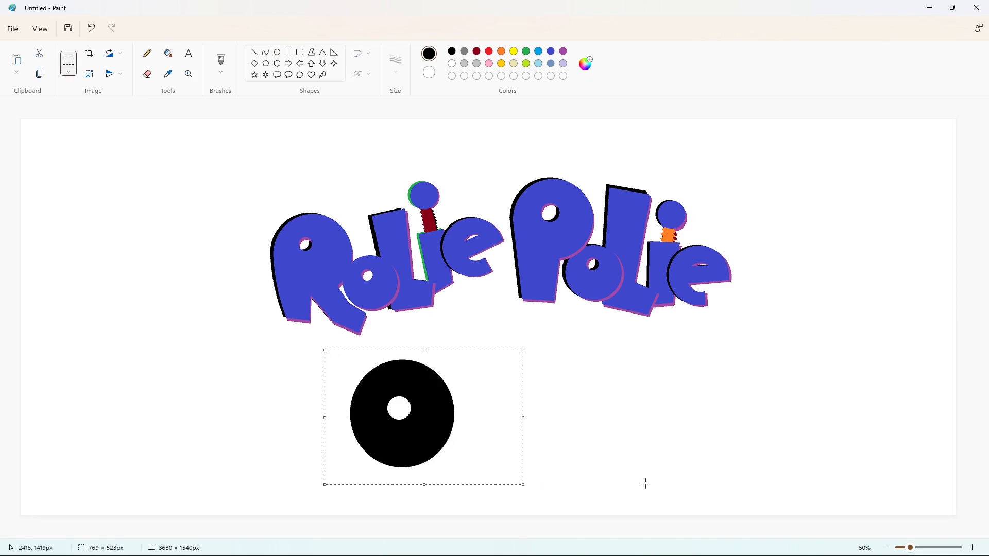
key(ctrl+c)
click(168, 53)
click(564, 51)
click(419, 384)
Paste a black O slightly up and left over the purple one, and place another black copy to the lower left of Rolie.
key(ctrl+v)
drag(89, 178, 391, 406)
click(370, 329)
key(ctrl+v)
drag(126, 172, 175, 353)
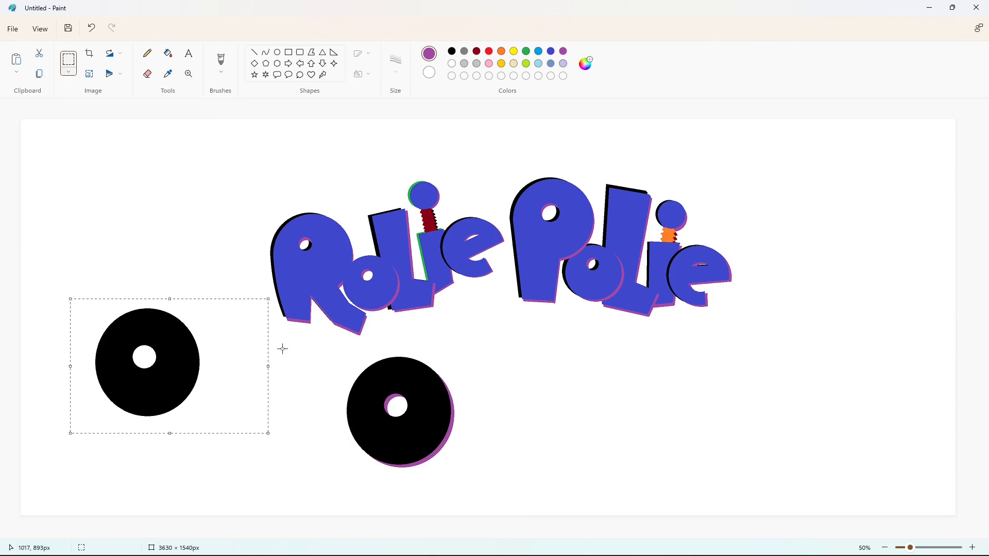
Fill the front of the two-layer O blue.
click(168, 53)
click(552, 51)
click(371, 386)
Duplicate the blue O with purple edge onto the separate black O, offset down and right to leave a black shadow.
click(68, 59)
drag(315, 354, 521, 485)
key(ctrl+c)
key(ctrl+v)
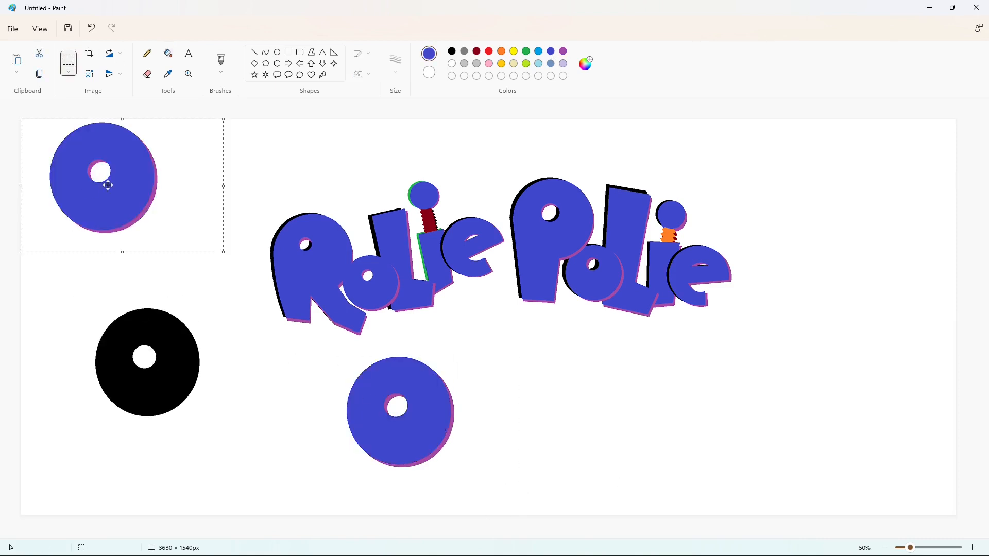
drag(107, 186, 155, 371)
click(316, 392)
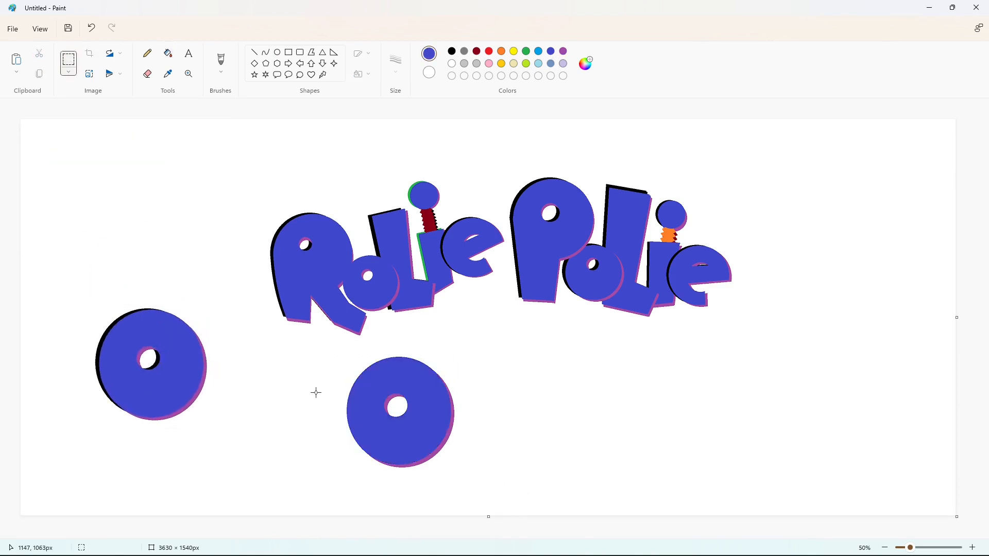
Cover the unshadowed O below Rolie with a solid white rectangle.
click(288, 52)
click(452, 63)
click(362, 73)
click(340, 121)
drag(320, 345, 495, 486)
Copy the shadowed O and place the duplicate in the cleared area below Rolie.
click(73, 61)
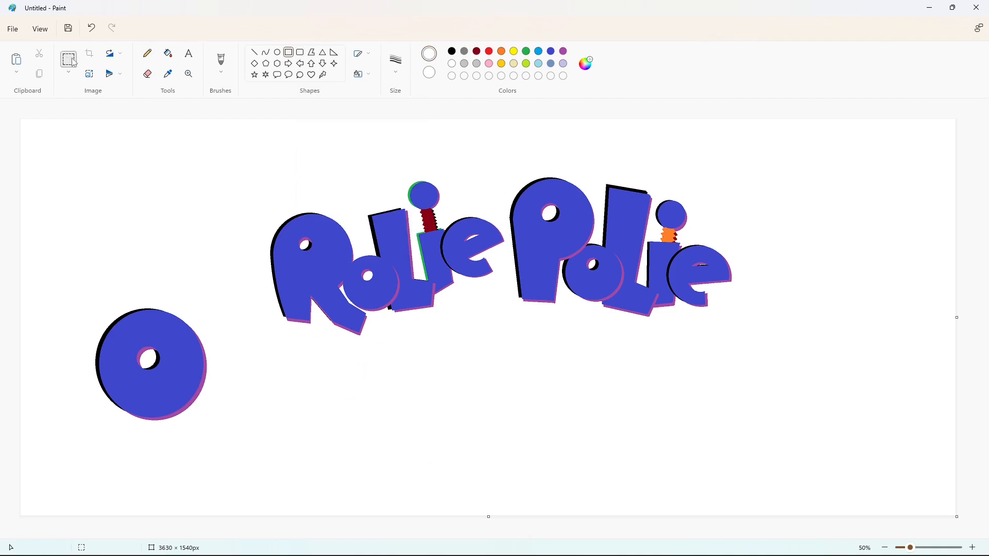
drag(58, 276, 243, 464)
key(ctrl+c)
key(ctrl+v)
drag(97, 213, 380, 415)
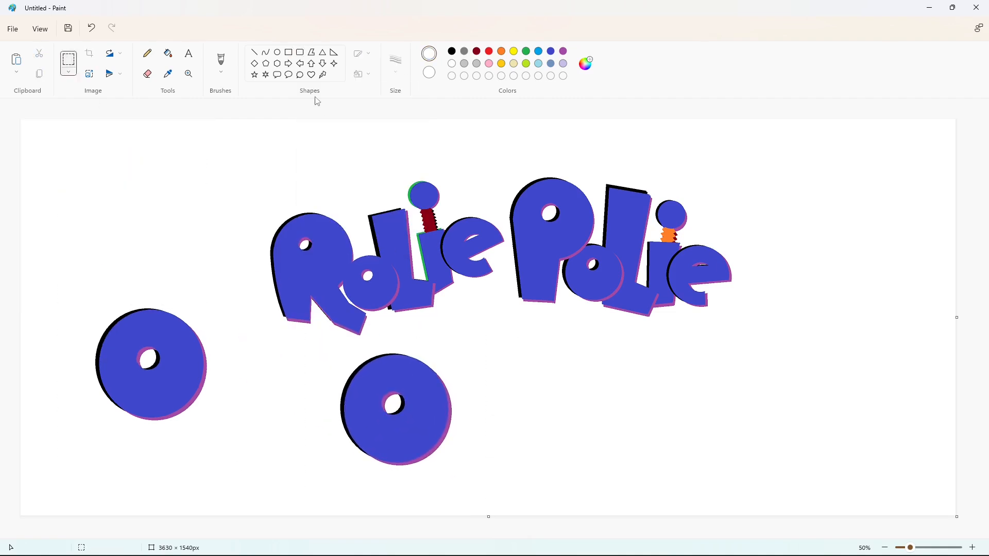
Draw a slanted capital L outline with straight black lines beside the O, below Polie.
click(254, 52)
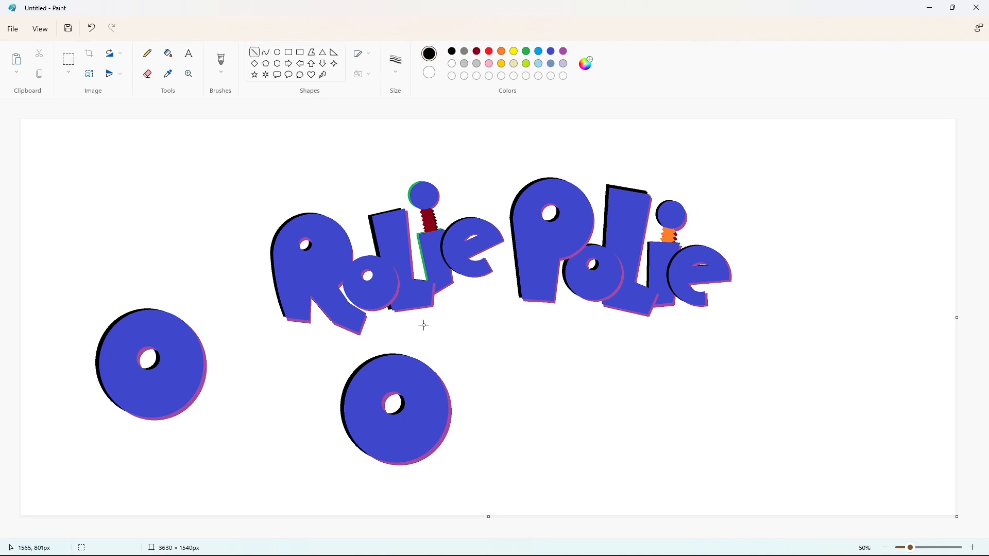
mouse_move(403, 321)
mouse_down()
mouse_move(459, 457)
mouse_move(439, 467)
mouse_move(463, 349)
mouse_move(512, 356)
mouse_move(552, 323)
mouse_up()
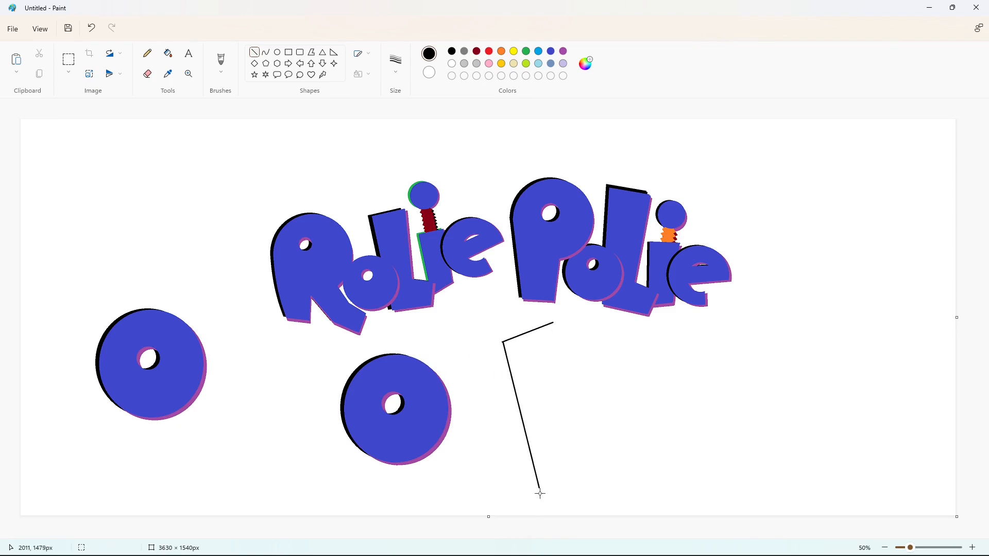
mouse_move(540, 488)
mouse_down()
mouse_move(615, 475)
mouse_move(602, 427)
mouse_move(575, 430)
mouse_move(554, 324)
mouse_up()
key(ctrl+z)
mouse_move(600, 426)
mouse_down()
mouse_move(573, 433)
mouse_move(554, 323)
mouse_up()
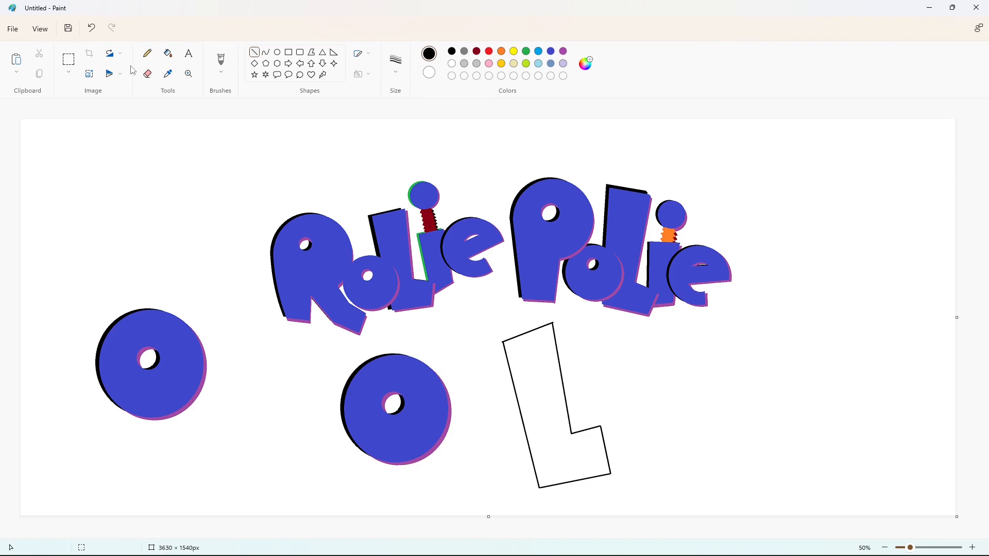
Fill the L outline black.
click(68, 59)
click(168, 53)
click(541, 402)
Copy the black L and fill the original purple.
click(69, 59)
drag(481, 318, 676, 502)
key(Escape)
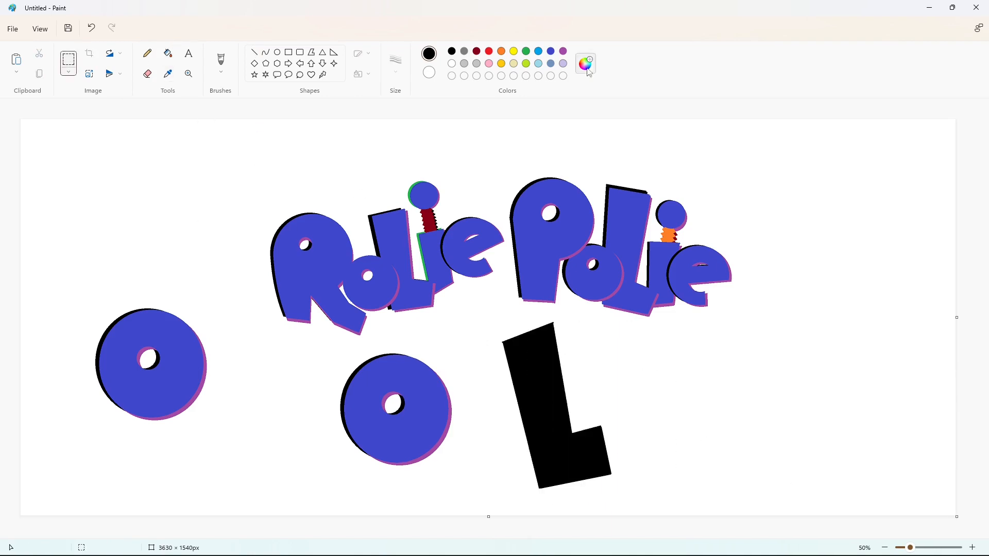
click(564, 51)
click(168, 54)
click(520, 392)
Paste a black L slightly up and left over the purple one, and place another black L at the canvas's far lower right.
key(ctrl+v)
drag(77, 210, 536, 407)
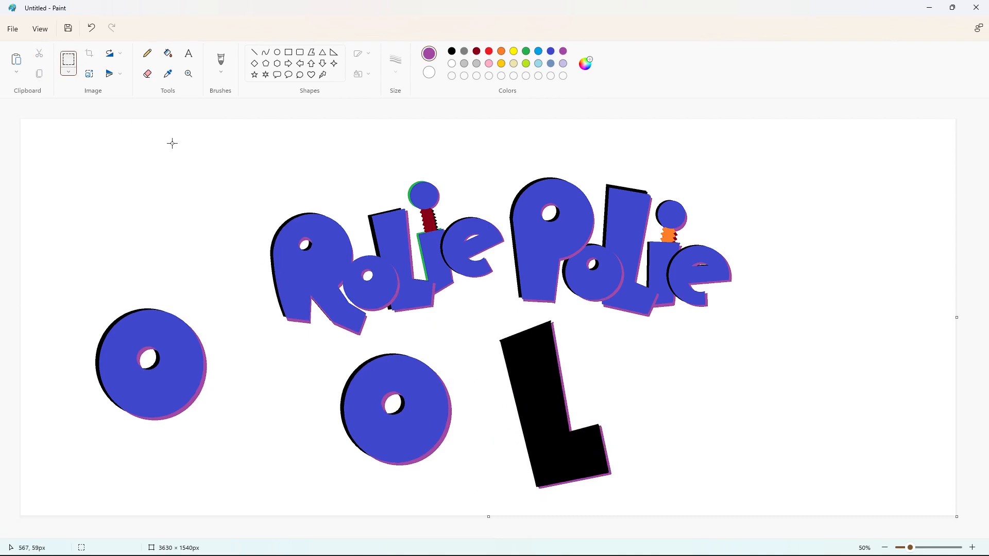
key(ctrl+v)
drag(140, 235, 895, 430)
Fill the front of the two-layer L blue.
click(168, 54)
click(551, 51)
click(548, 361)
Copy the blue, purple-edged L onto the black L at the far lower right, leaving a black shadow along its left edge.
click(68, 59)
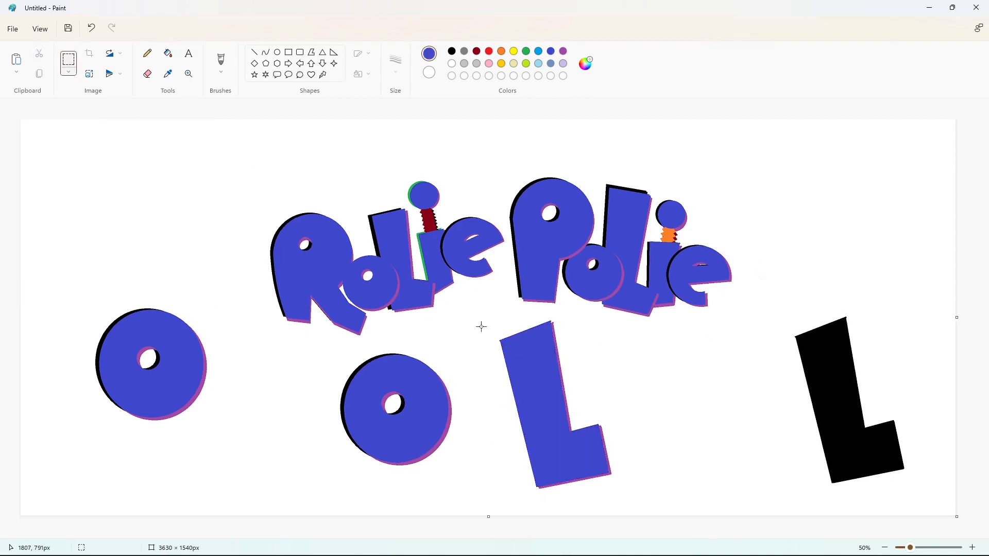
drag(477, 316, 474, 316)
key(ctrl+c)
key(ctrl+v)
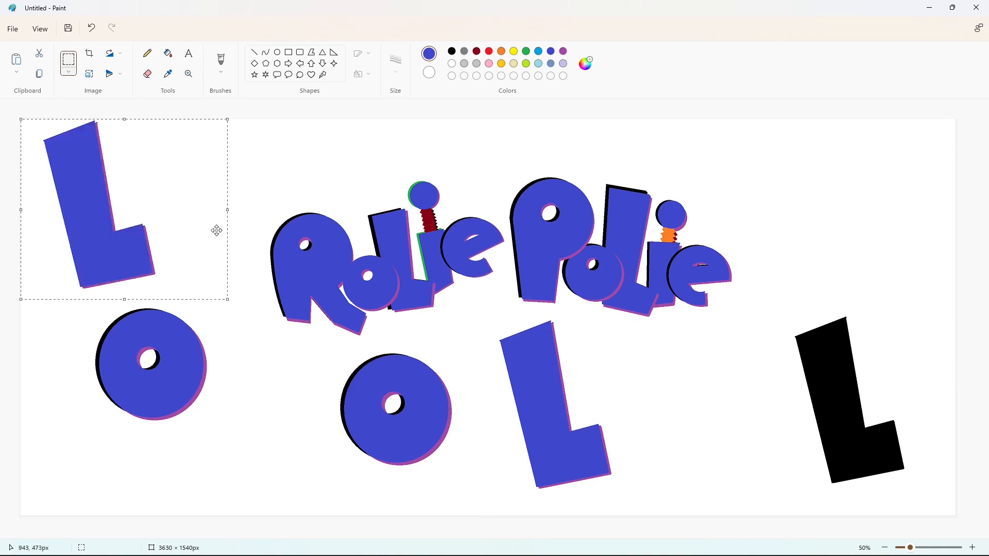
drag(217, 229, 843, 398)
key(Left)
key(Left)
key(Left)
key(Left)
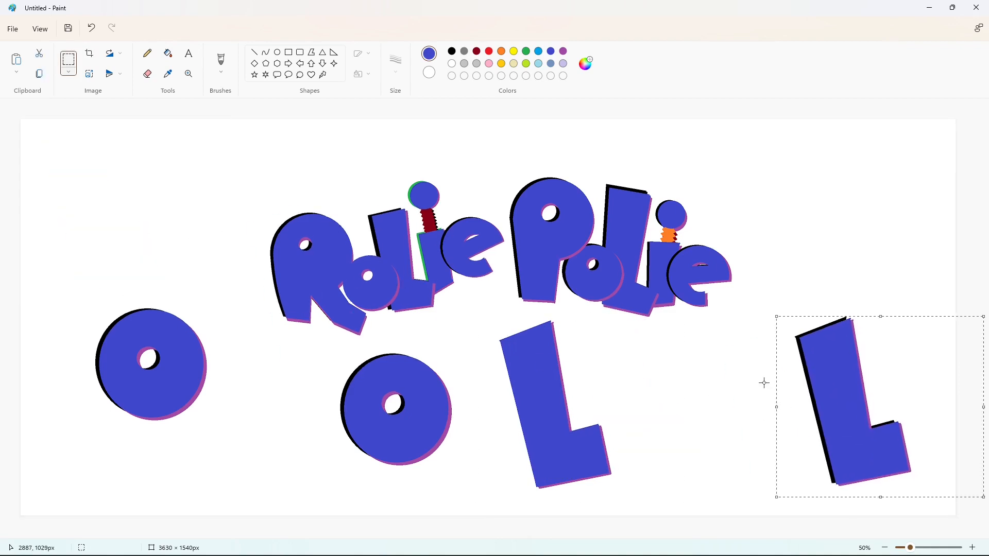
click(764, 381)
Erase the leftover original L in the lower middle by filling its blue and purple areas white.
click(168, 54)
click(452, 63)
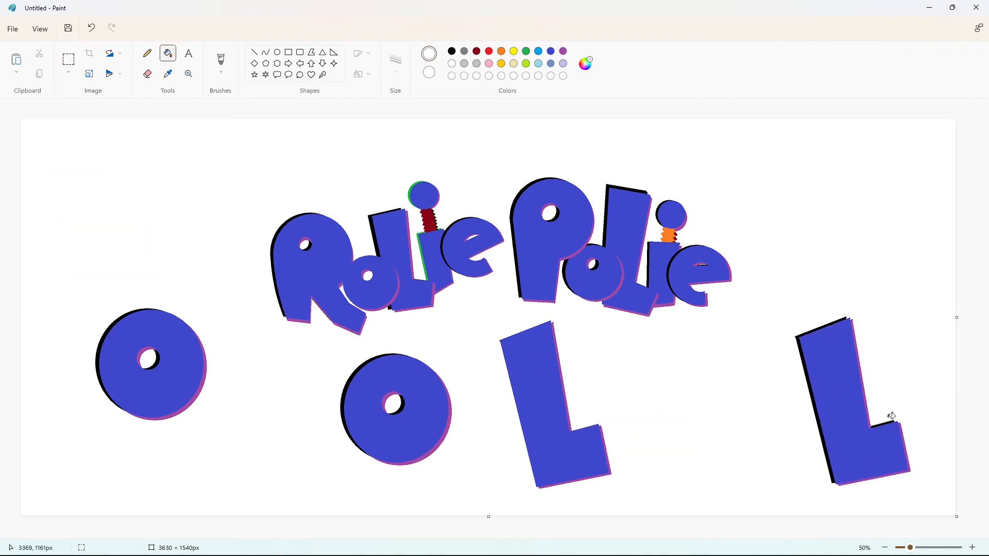
click(549, 371)
click(452, 64)
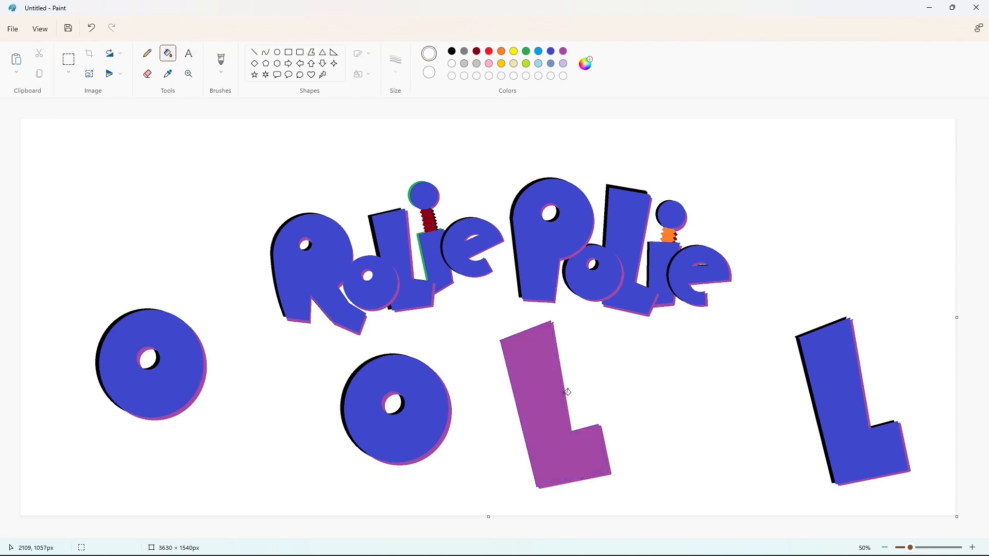
click(551, 394)
Copy the far-left O and place it over the lower-left part of the shadowed L at the far right.
click(69, 59)
mouse_move(73, 277)
mouse_down()
mouse_move(207, 431)
mouse_move(251, 462)
mouse_up()
key(ctrl+c)
key(ctrl+v)
drag(103, 202, 798, 420)
click(150, 124)
Cover the two spare O letters at the far left and lower middle with white rectangles.
click(290, 52)
drag(77, 291, 232, 438)
click(270, 457)
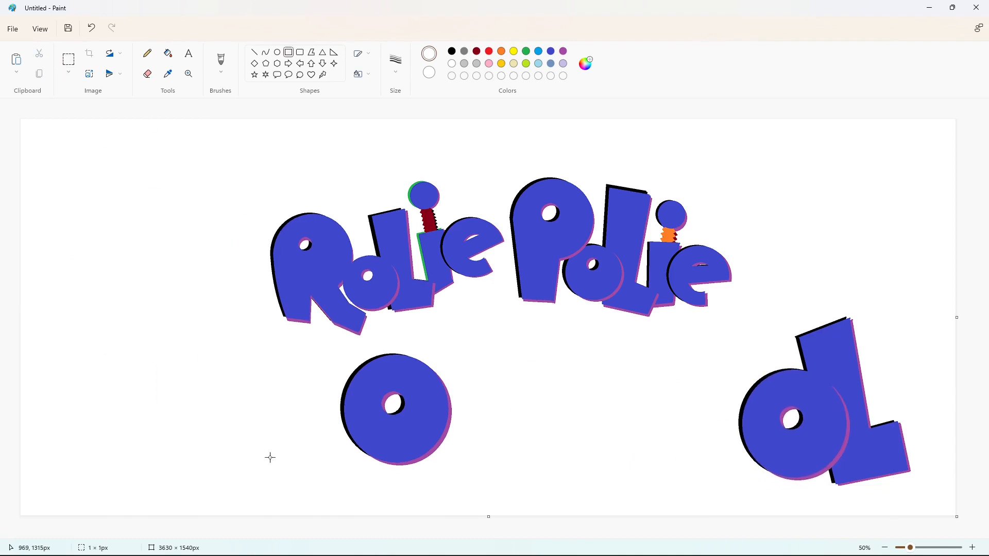
drag(322, 332, 474, 482)
click(511, 400)
Copy the joined O and L to just below the word Rolie, and cover the far-right original with a white rectangle.
click(68, 59)
drag(935, 302, 714, 500)
key(ctrl+c)
key(ctrl+v)
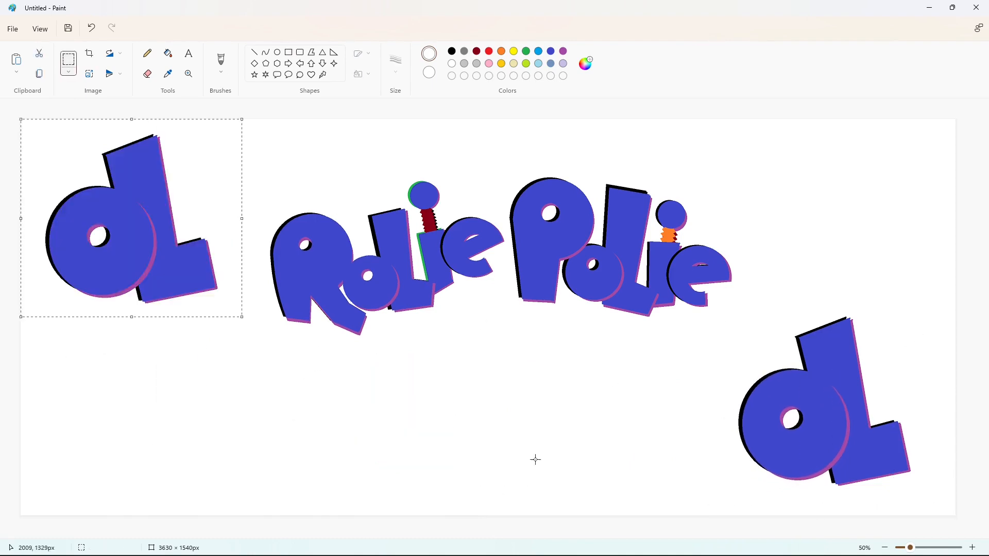
drag(123, 226, 413, 400)
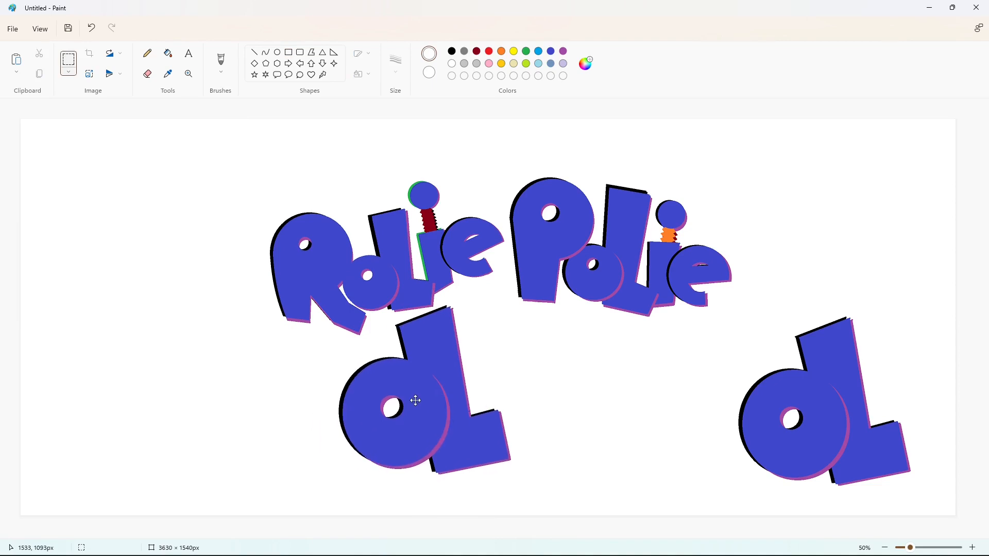
click(196, 328)
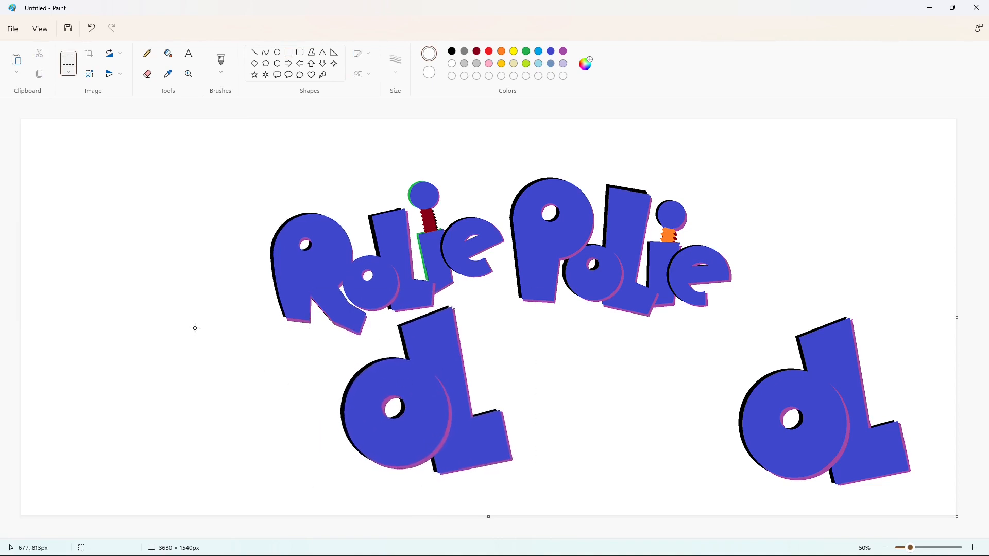
click(288, 52)
drag(933, 290, 728, 490)
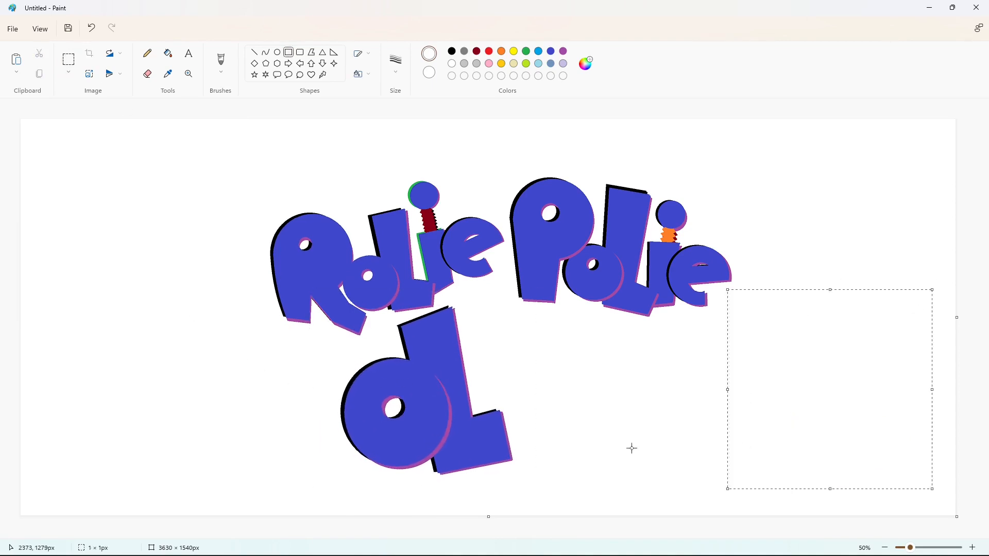
Draw a black four-sided outline for an i stem in the canvas's lower right area.
click(254, 52)
drag(472, 342, 494, 472)
drag(473, 343, 477, 343)
drag(480, 401, 823, 420)
click(830, 490)
drag(849, 489, 869, 484)
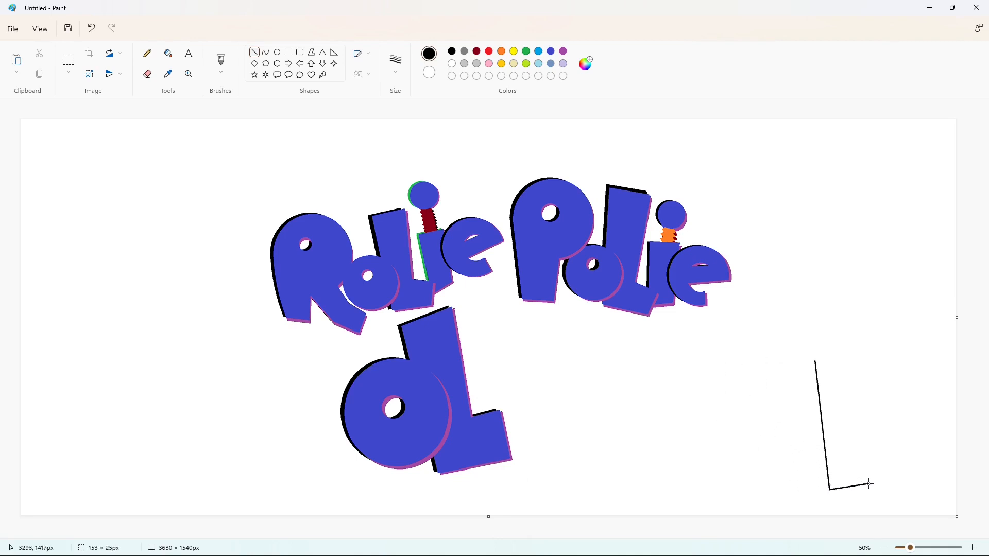
mouse_move(815, 361)
mouse_down()
mouse_move(868, 353)
mouse_move(869, 484)
mouse_up()
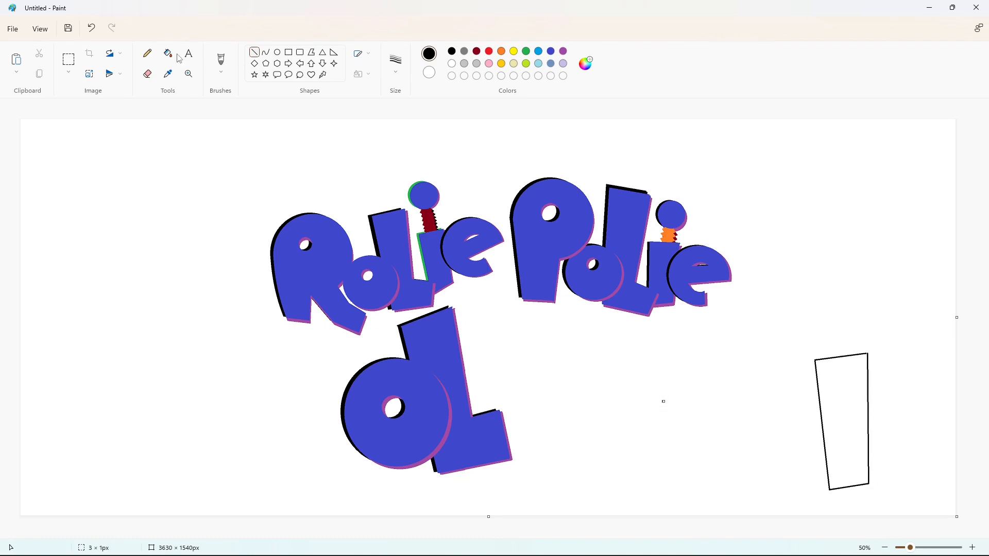
Try to fill the i stem outline with black, undoing the fills.
click(169, 54)
click(795, 396)
key(ctrl+z)
click(850, 398)
key(ctrl+z)
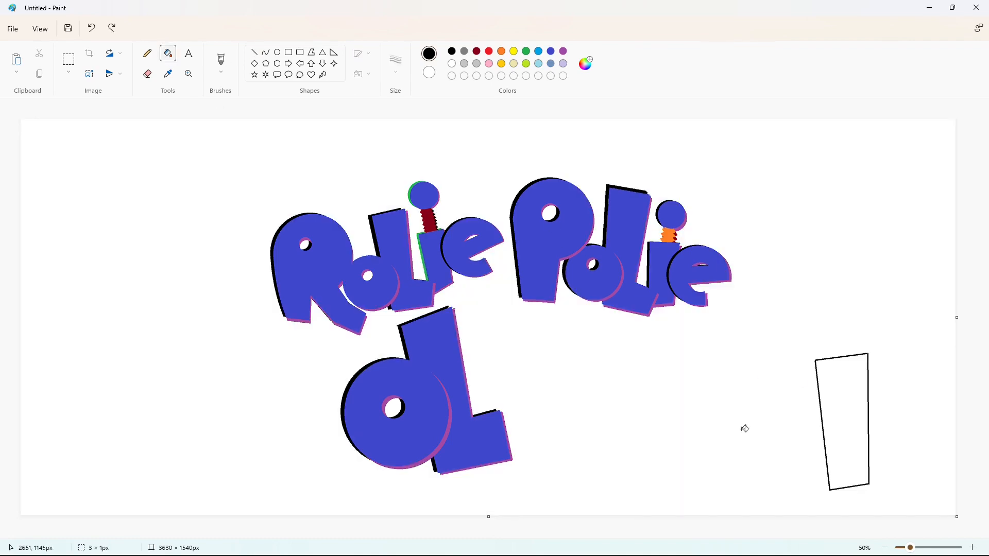
Close the gap at the stem outline's upper right corner with a short black line and fill the stem black.
click(926, 548)
drag(132, 535, 812, 538)
scroll(742, 486, down, 12)
scroll(476, 165, up, 4)
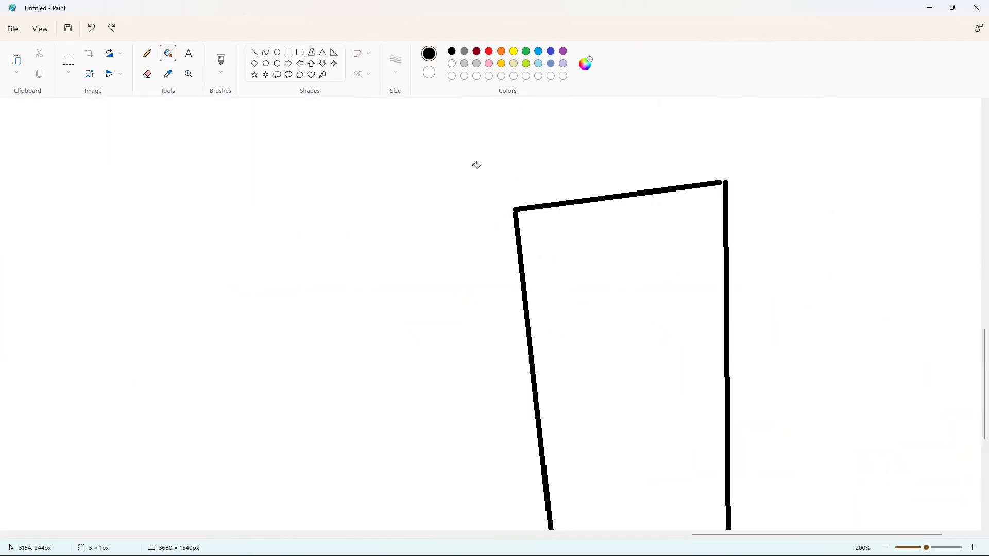
click(254, 53)
drag(720, 183, 724, 183)
click(168, 53)
click(580, 297)
click(910, 548)
Draw a circular dot above the i stem and fill it black.
click(278, 53)
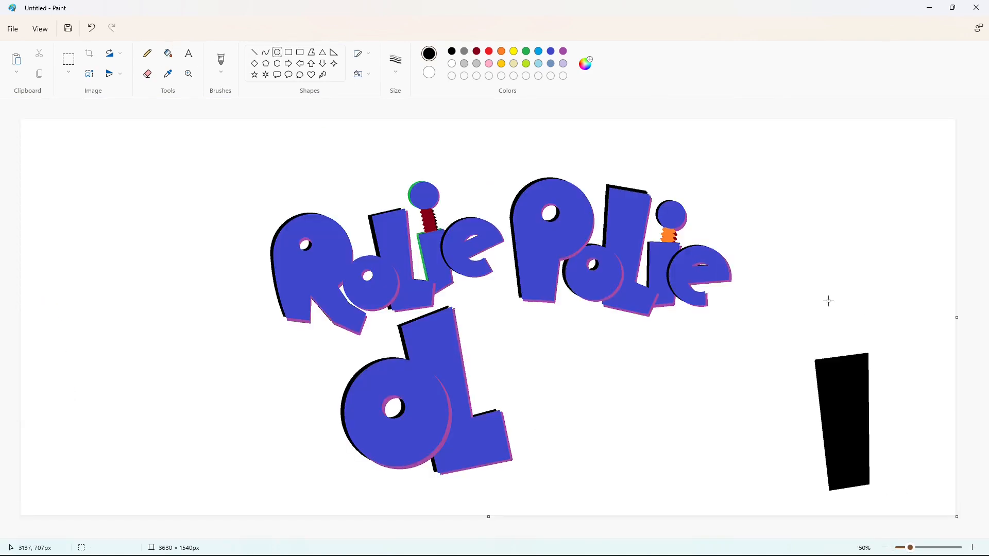
mouse_move(814, 278)
mouse_down()
mouse_move(860, 320)
mouse_move(532, 294)
mouse_move(841, 316)
mouse_up()
click(168, 53)
click(830, 318)
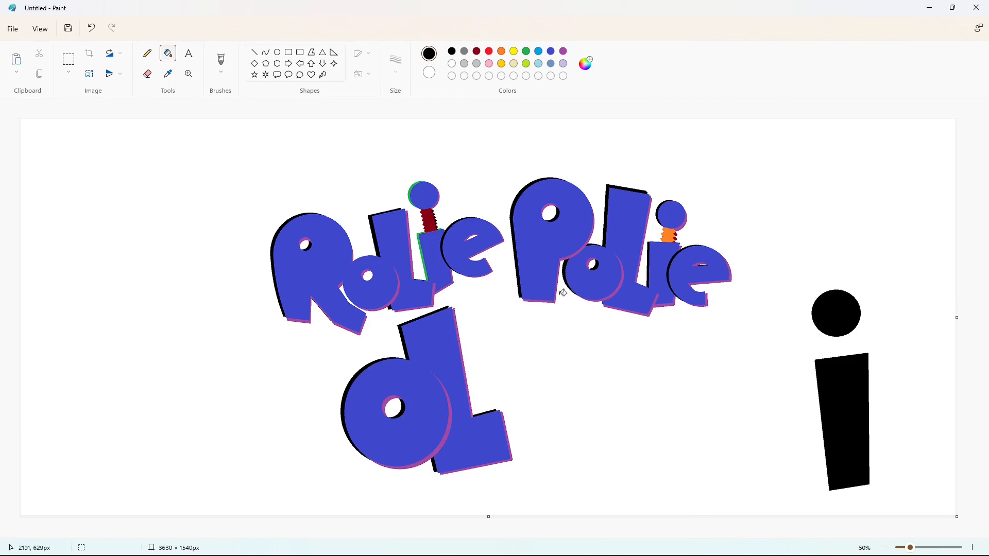
Draw two parallel green lines connecting the i's dot to the top of its stem.
click(921, 547)
drag(489, 534, 959, 534)
scroll(721, 309, down, 3)
click(254, 53)
click(563, 51)
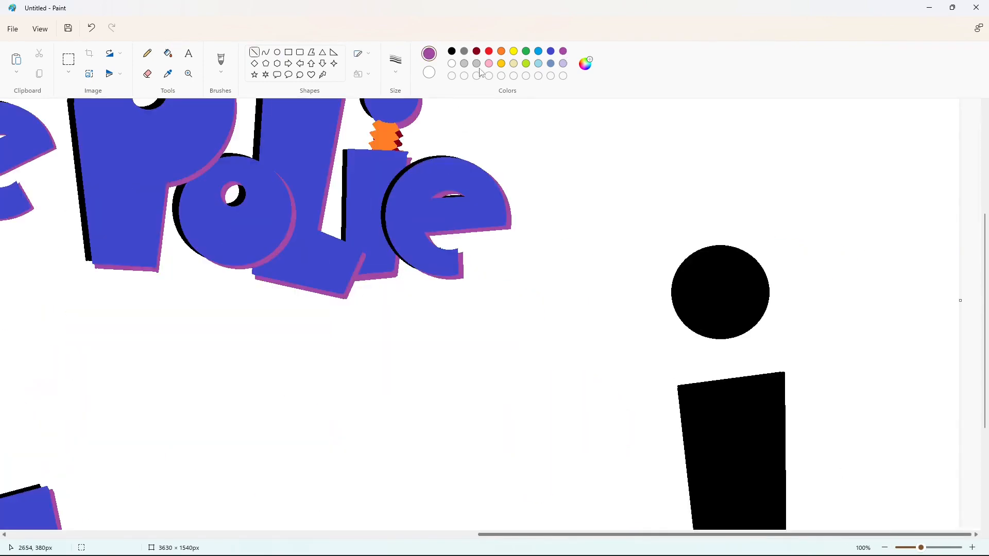
click(526, 51)
drag(719, 334, 726, 384)
drag(731, 332, 739, 380)
Add green zigzag edges along both sides of the connecting lines and fill the spring green.
click(927, 548)
scroll(845, 529, down, 4)
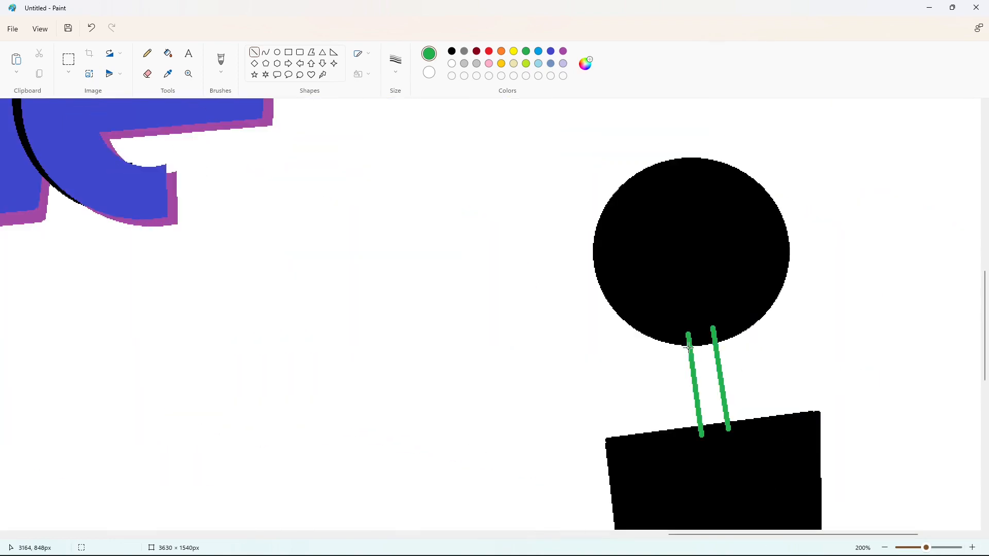
drag(689, 347, 681, 360)
drag(686, 418, 705, 409)
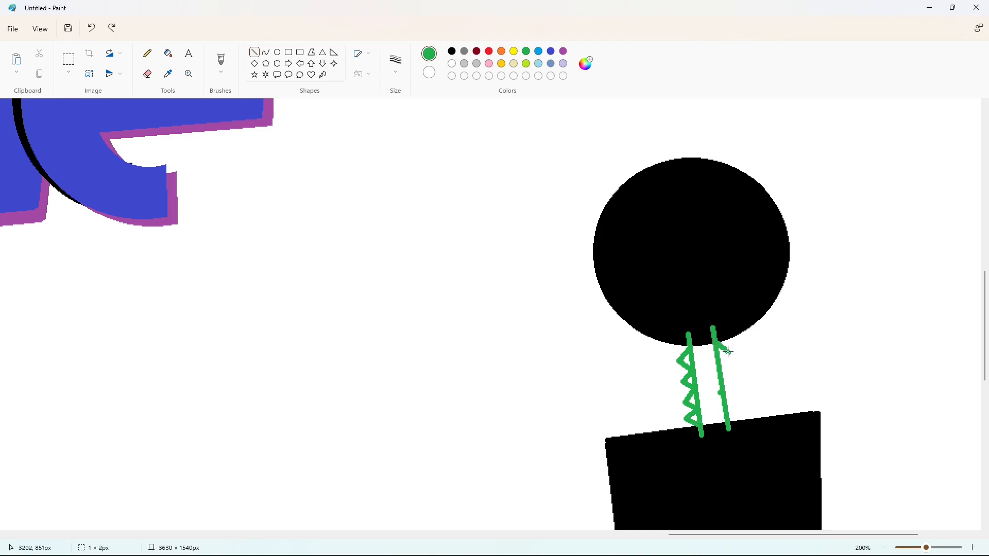
mouse_move(725, 382)
mouse_down()
mouse_move(735, 388)
mouse_move(721, 402)
mouse_move(731, 422)
mouse_up()
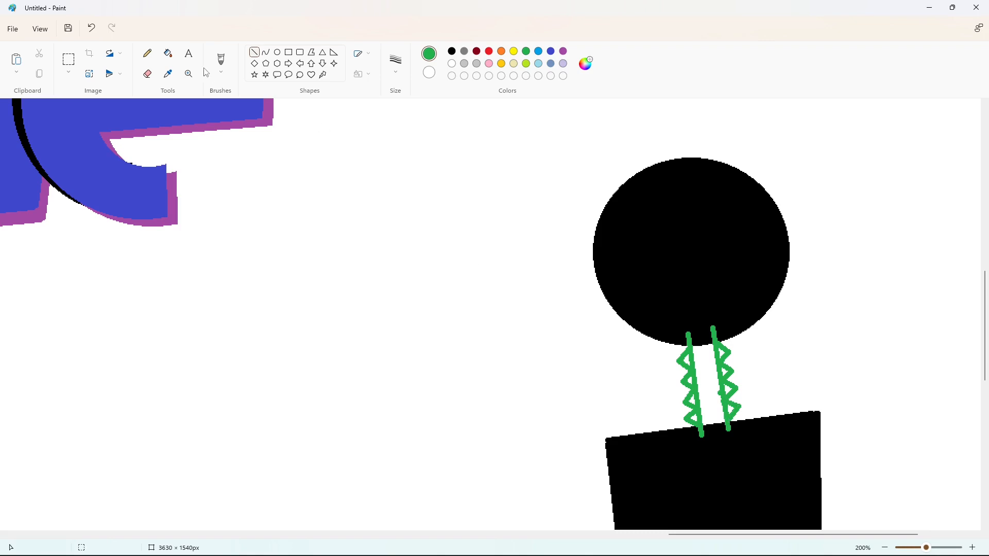
click(168, 53)
click(708, 357)
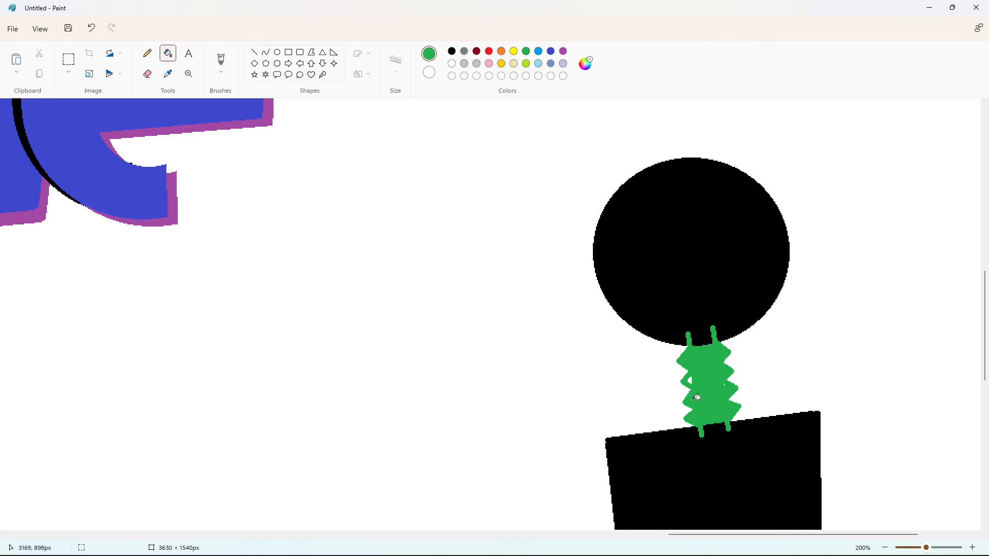
Cover the green line ends that overlap the i's stem and dot with black.
click(147, 53)
click(254, 52)
click(452, 51)
drag(705, 436, 747, 428)
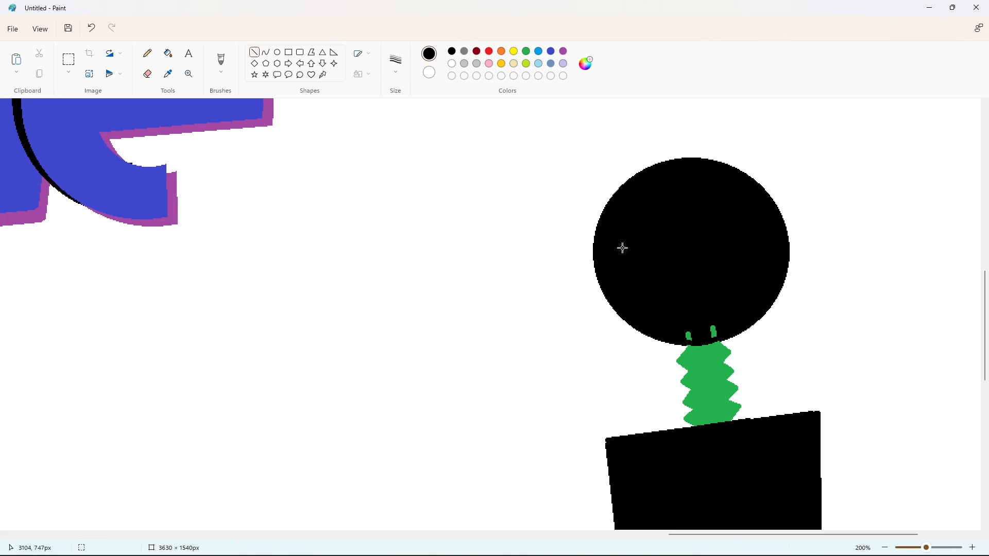
click(168, 53)
scroll(900, 465, down, 3)
Copy the black i with its green spring, and fill the original's dot and stem purple.
click(69, 60)
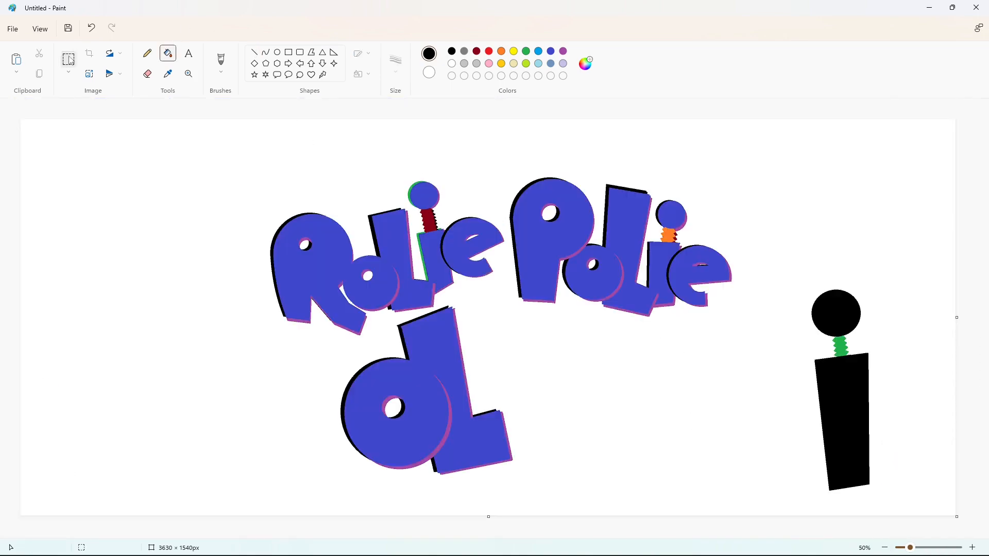
drag(769, 267, 920, 505)
click(916, 500)
click(565, 52)
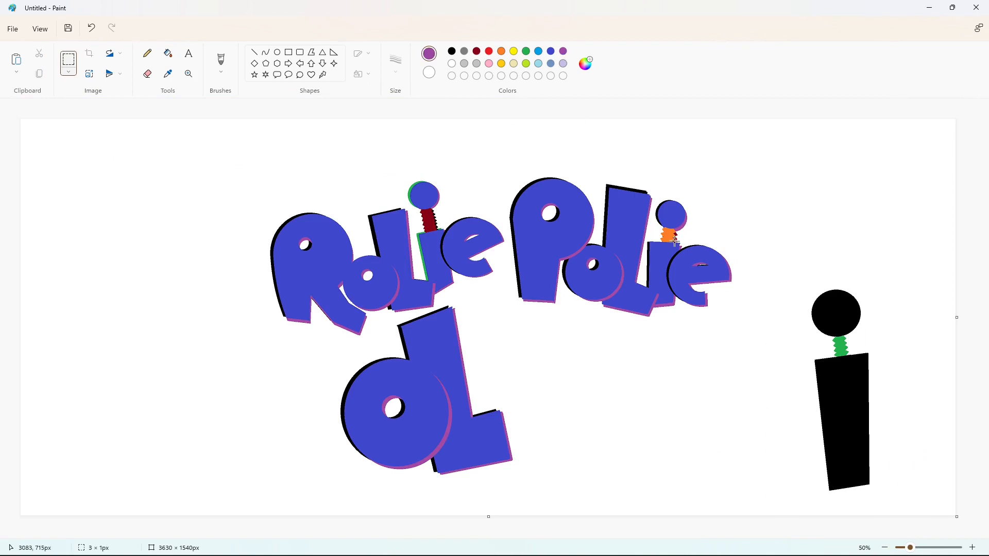
click(168, 53)
click(836, 314)
click(826, 384)
key(ctrl+v)
click(327, 282)
key(ctrl+z)
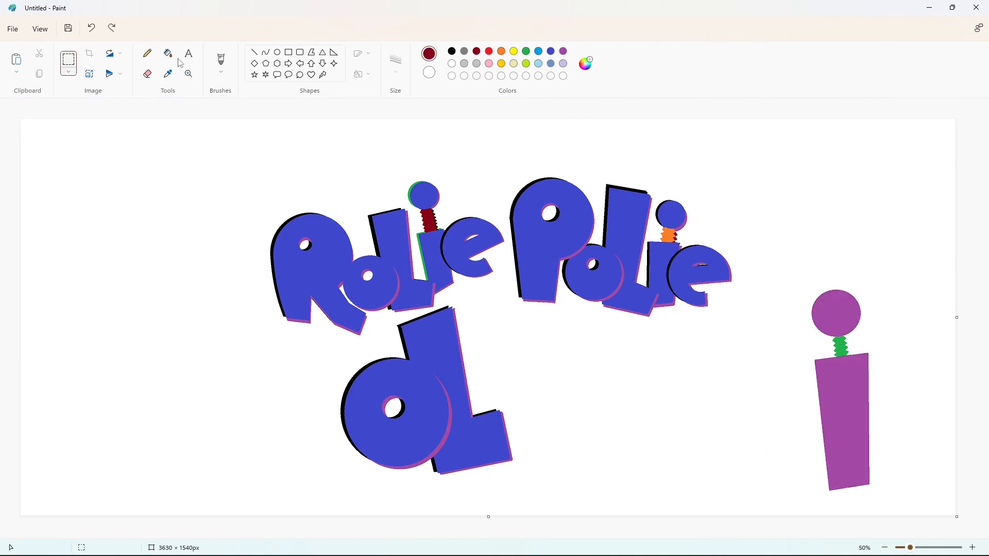
Fill the purple i's spring dark red and paste the copied black i slightly up and left over it.
click(180, 64)
click(843, 345)
key(ctrl+v)
drag(89, 232, 837, 378)
click(702, 341)
Fill the front i's dot and stem blue and its spring orange.
click(551, 51)
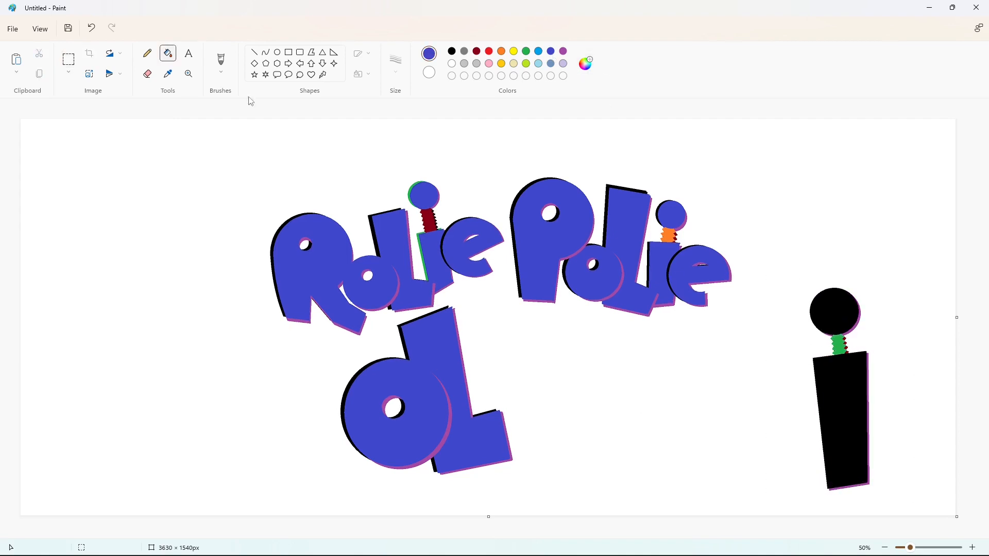
click(834, 310)
click(845, 387)
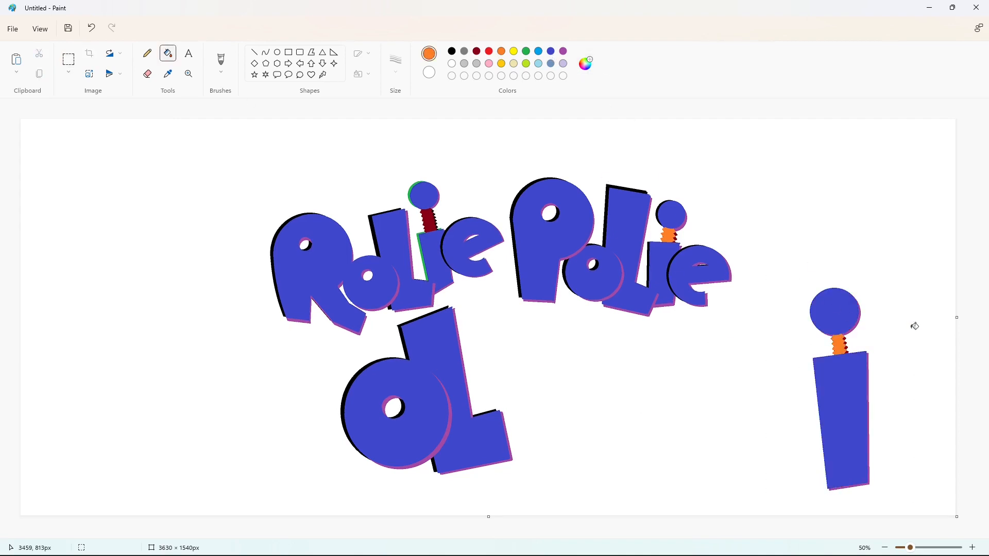
Paste another black i with a green spring in the canvas's upper left area.
key(ctrl+v)
drag(93, 249, 141, 277)
click(748, 273)
Copy the blue, purple-edged i onto the upper-left black i, nudging it so the black and green layer shows along the left edge.
drag(756, 257, 927, 502)
key(ctrl+c)
key(ctrl+v)
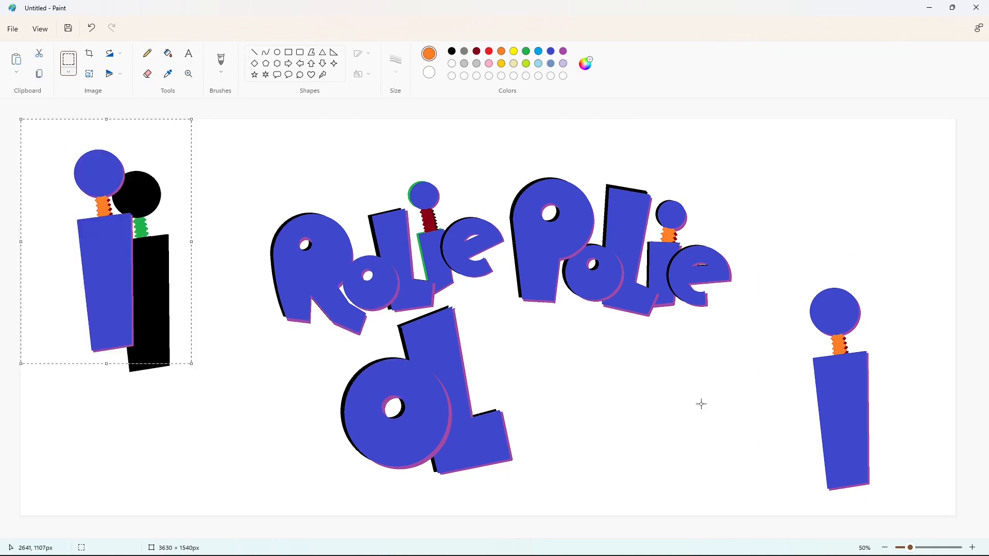
drag(97, 253, 139, 277)
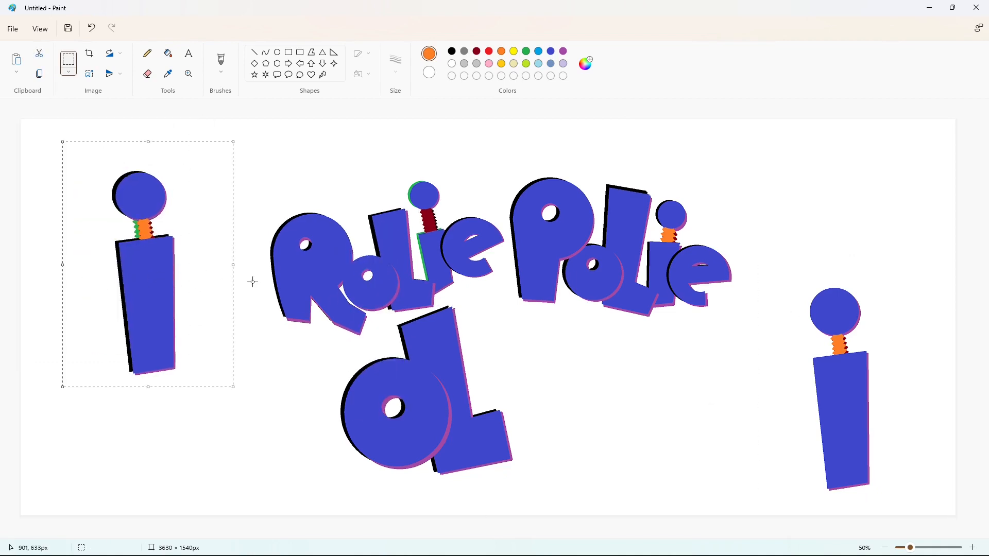
key(Up)
key(Up)
key(Up)
key(Down)
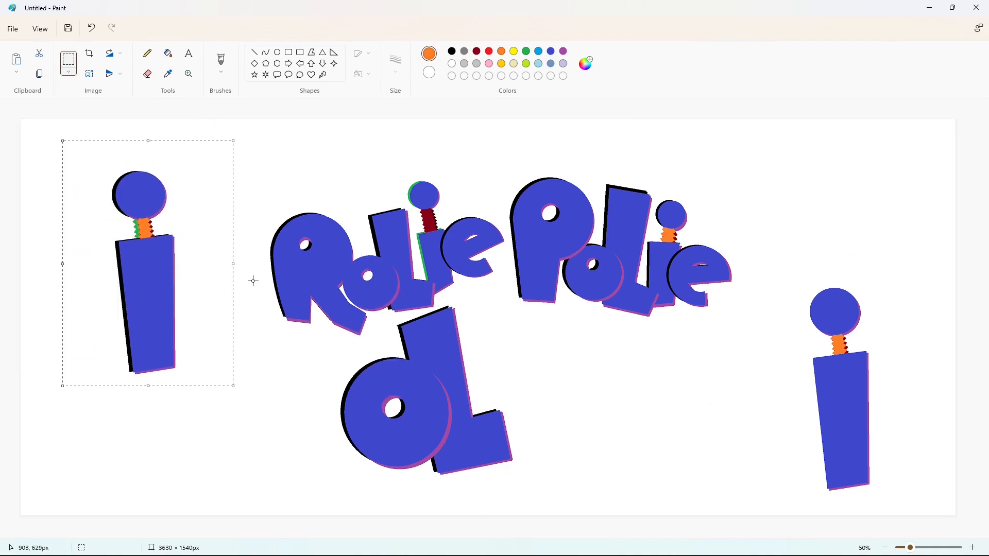
key(Left)
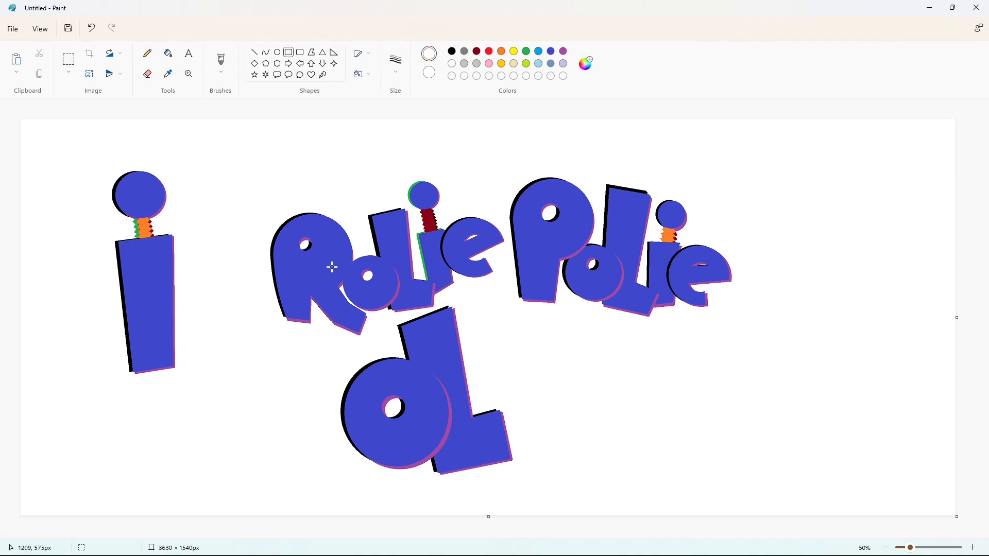
Copy the finished i to the far lower right and cover the upper-left original with a white rectangle.
drag(64, 138, 223, 415)
key(ctrl+c)
key(ctrl+v)
drag(100, 275, 898, 418)
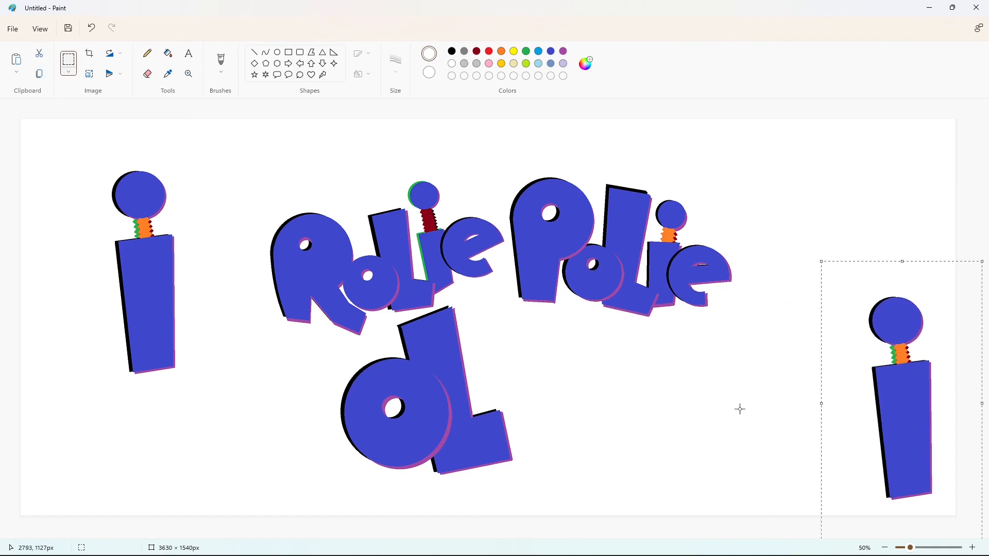
click(739, 409)
click(288, 52)
drag(65, 146, 254, 432)
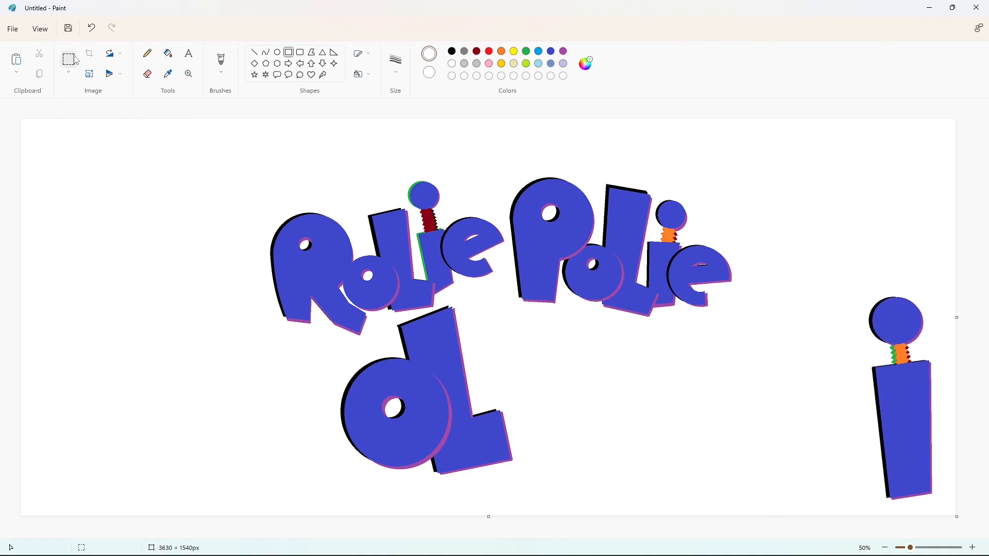
Copy the joined O and L from below Rolie to the canvas's upper left area.
click(71, 59)
drag(310, 288, 590, 497)
key(ctrl+c)
key(ctrl+v)
drag(174, 216, 188, 260)
click(236, 476)
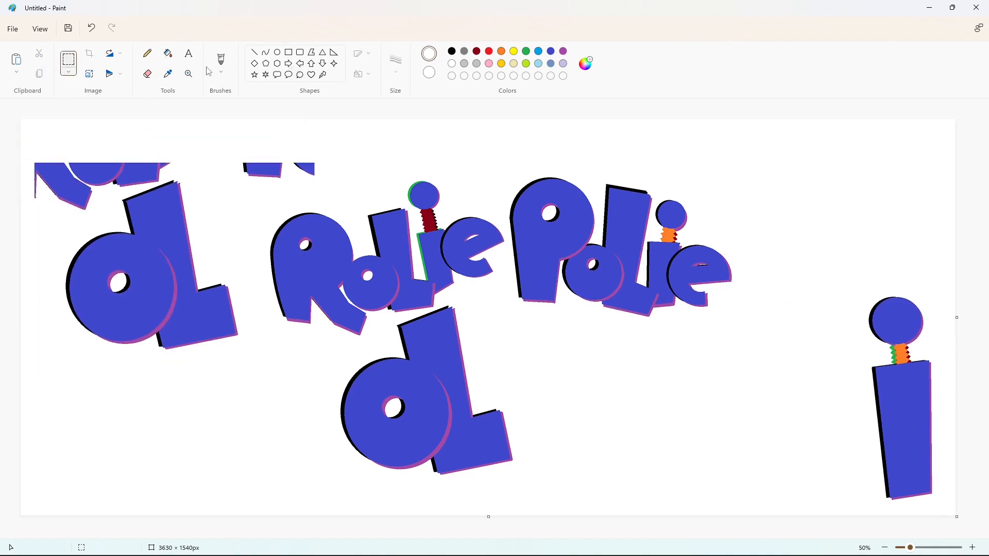
Clear the leftover letter fragments above the upper-left O and L with a white rectangle and bucket fills ending in white.
click(289, 52)
drag(340, 150, 233, 189)
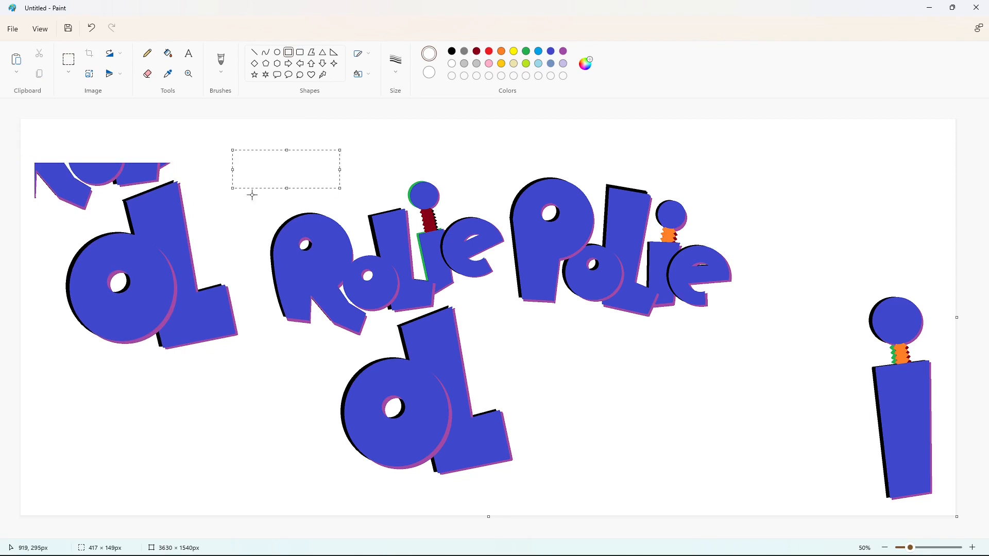
click(559, 51)
click(168, 53)
click(132, 175)
click(163, 165)
click(92, 171)
click(62, 178)
click(452, 51)
click(87, 167)
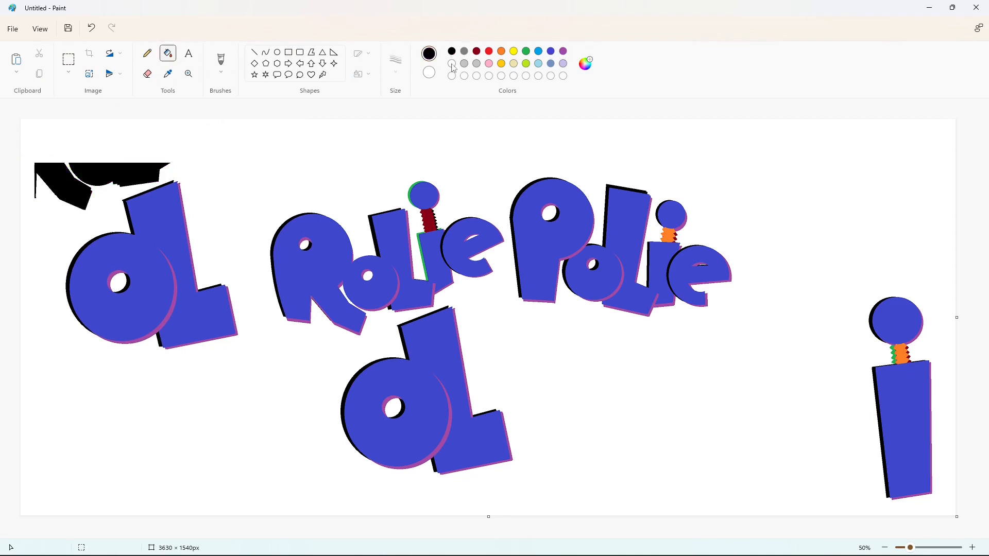
click(452, 63)
click(67, 185)
Copy the cleaned upper-left O and L to the lower right so that they overlap the standing i.
click(69, 60)
drag(32, 147, 248, 375)
key(ctrl+c)
key(ctrl+v)
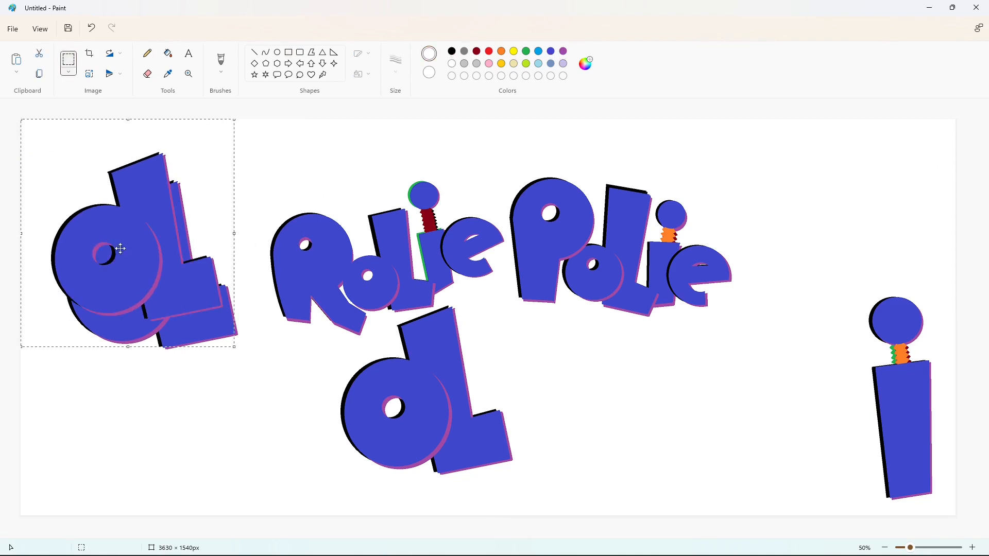
drag(121, 249, 787, 410)
Cover the old O and L copies at the upper left and below Rolie with white rectangles.
click(289, 52)
drag(51, 155, 248, 371)
drag(561, 490, 325, 378)
drag(416, 314, 519, 392)
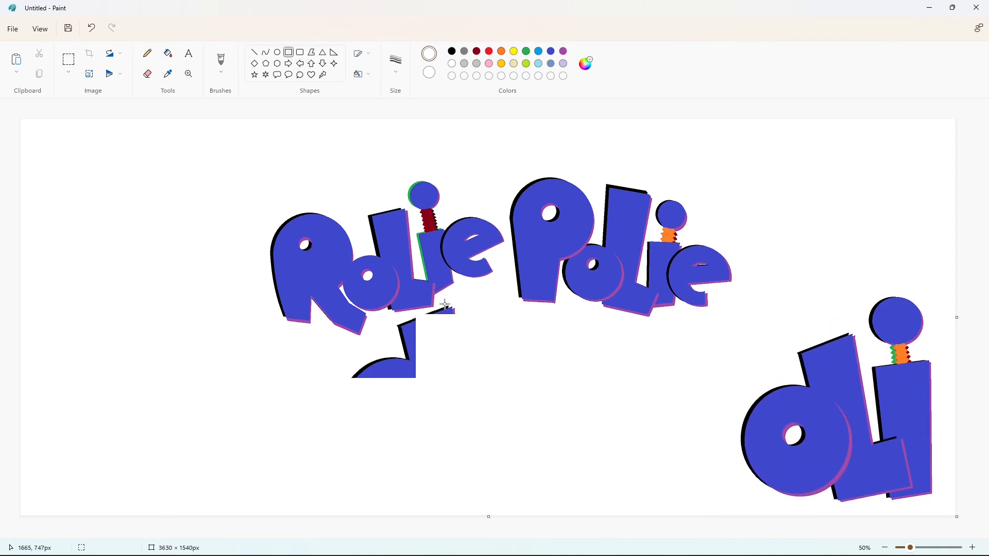
drag(445, 305, 441, 304)
mouse_move(492, 396)
mouse_down()
mouse_move(343, 360)
mouse_move(338, 351)
mouse_up()
drag(511, 400, 393, 316)
drag(491, 376, 443, 316)
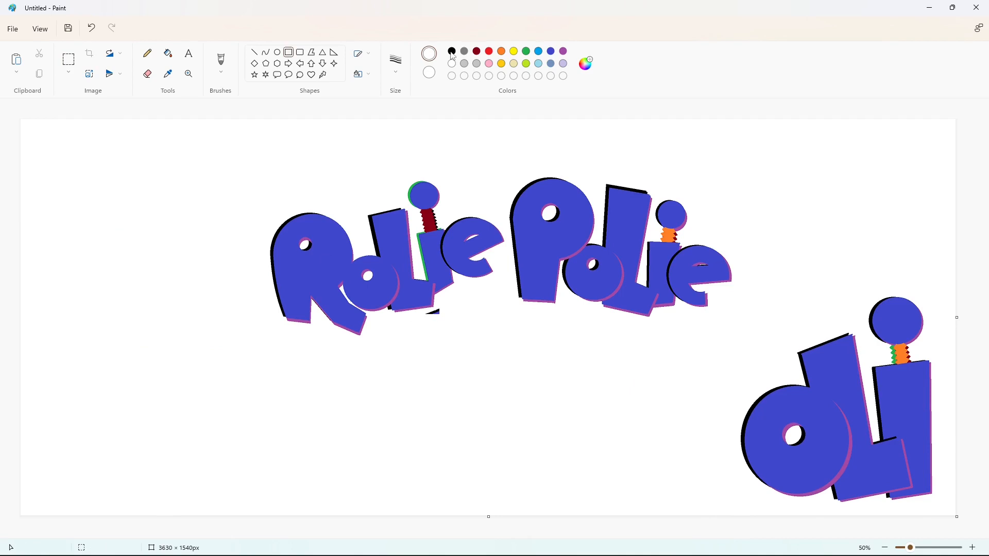
Copy the joined O, L and i to the centre below Rolie Polie and cover the lower-right original with a white rectangle.
click(551, 51)
click(168, 53)
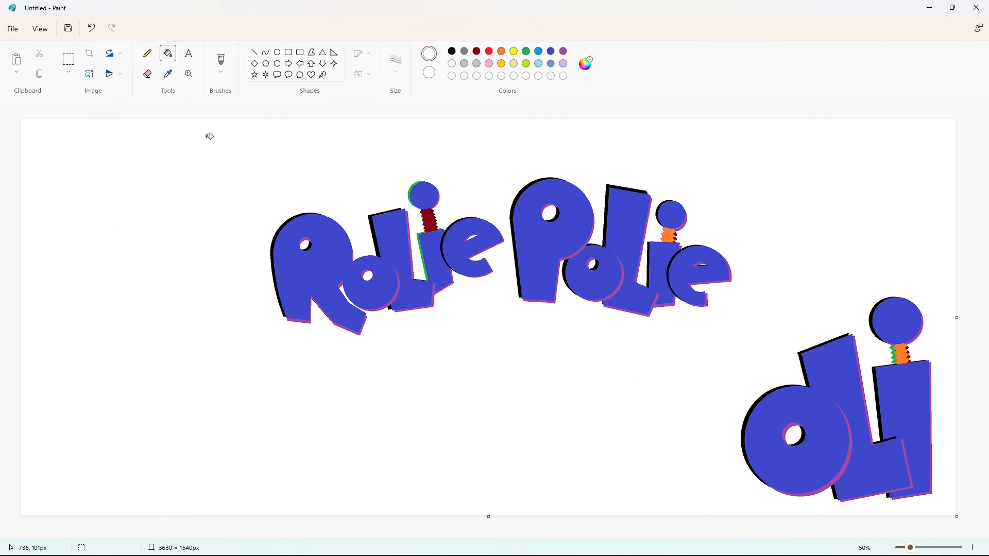
click(69, 59)
drag(722, 285, 723, 285)
key(ctrl+c)
key(ctrl+v)
drag(134, 226, 443, 393)
click(159, 348)
click(288, 53)
drag(945, 507, 737, 294)
click(633, 308)
Draw a black-outlined circle about 455 × 447 px right of the i, add a smaller circle inside, and fill the ring black.
click(452, 51)
click(277, 52)
click(362, 75)
click(369, 98)
drag(525, 367, 643, 482)
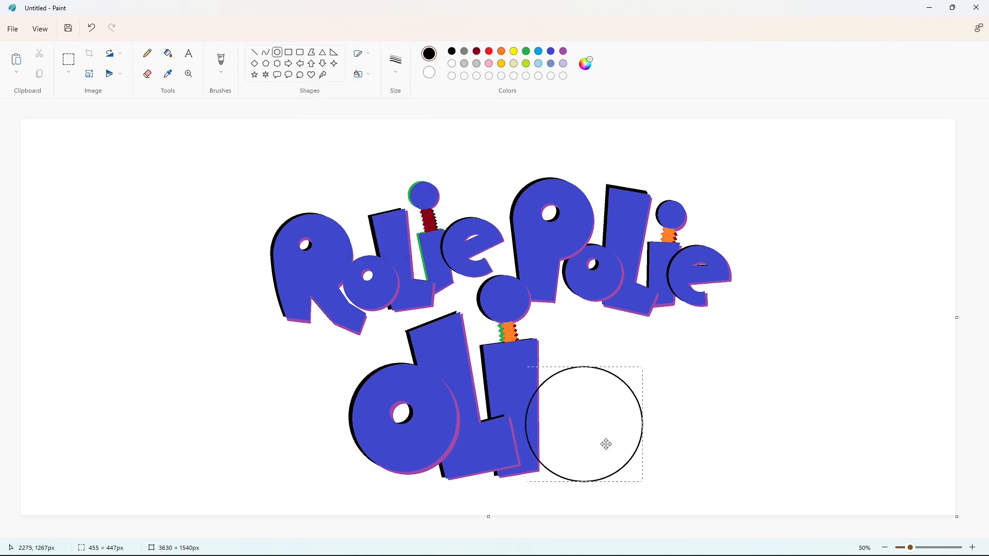
drag(607, 444, 775, 447)
click(818, 478)
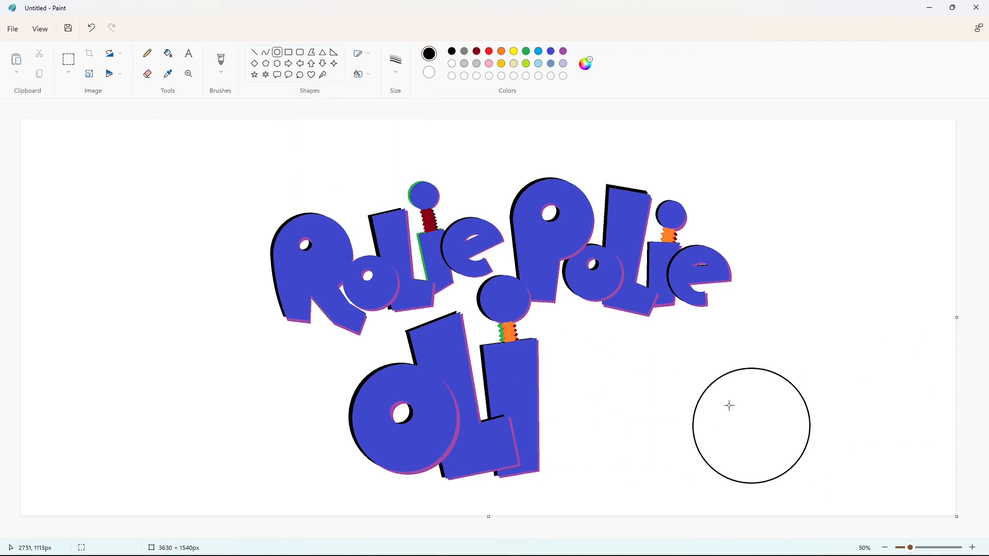
drag(728, 401, 785, 456)
click(169, 59)
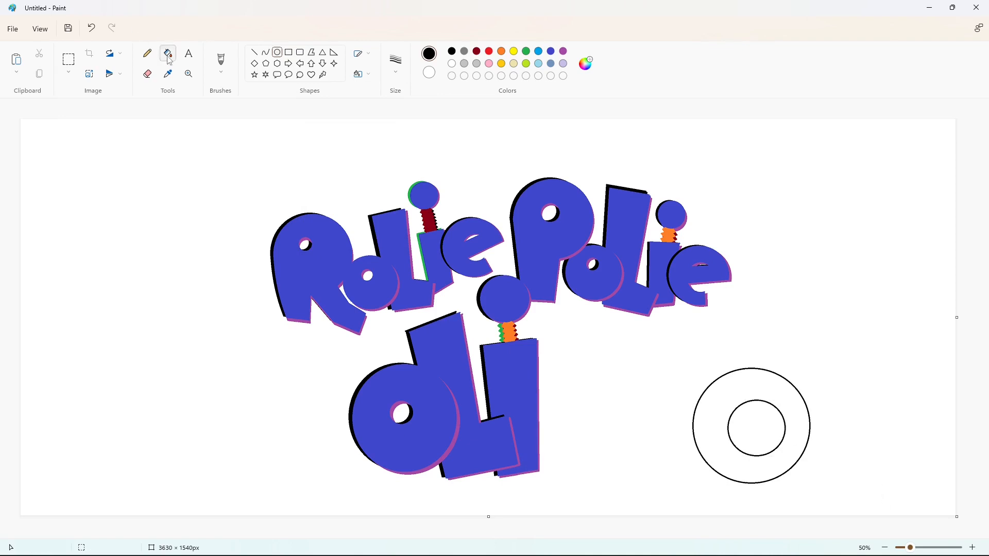
click(711, 428)
Draw slanted lines across the ring's opening and fill the band between them black as the crossbar of an e.
click(254, 52)
drag(723, 418, 777, 401)
drag(729, 442, 798, 420)
drag(777, 427, 851, 411)
click(170, 54)
click(756, 426)
Cut the ring's lower right with a white line and fill the separated wedge white to open the e.
click(254, 52)
click(452, 64)
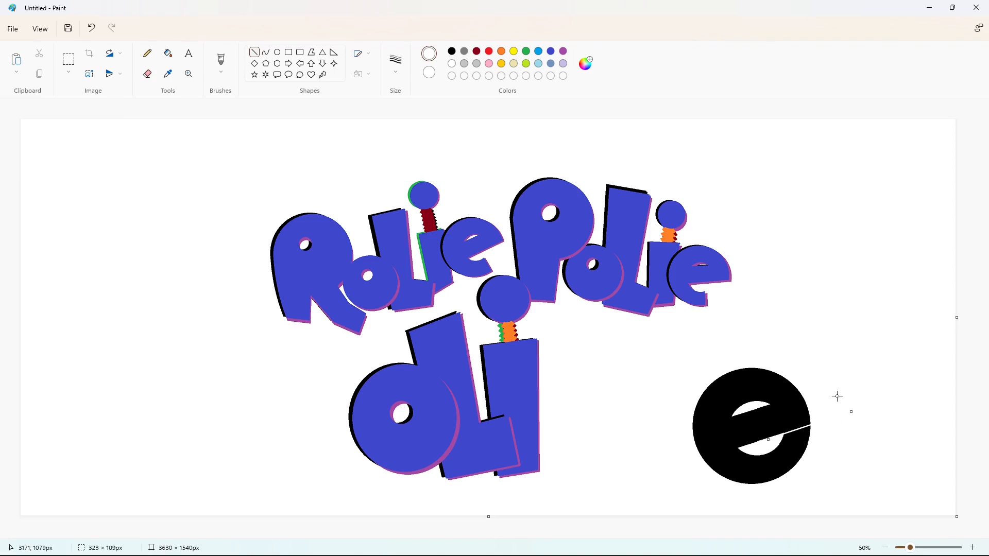
click(612, 340)
drag(776, 447, 786, 482)
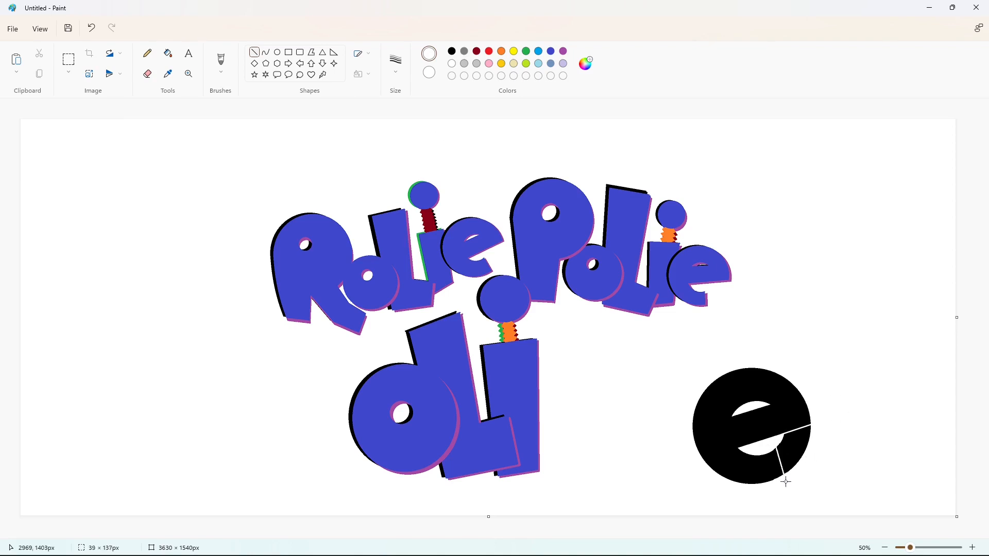
click(168, 53)
click(796, 452)
Copy the black e, recolour the original purple, and paste the black copy over it, offset slightly up and left.
click(69, 60)
drag(650, 341, 859, 511)
click(567, 403)
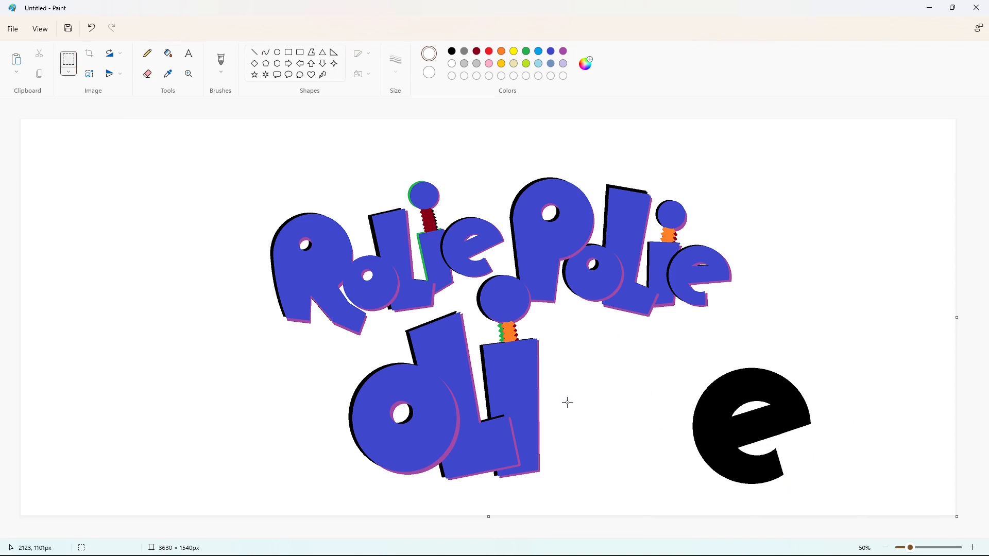
click(564, 51)
click(168, 54)
click(734, 384)
key(ctrl+v)
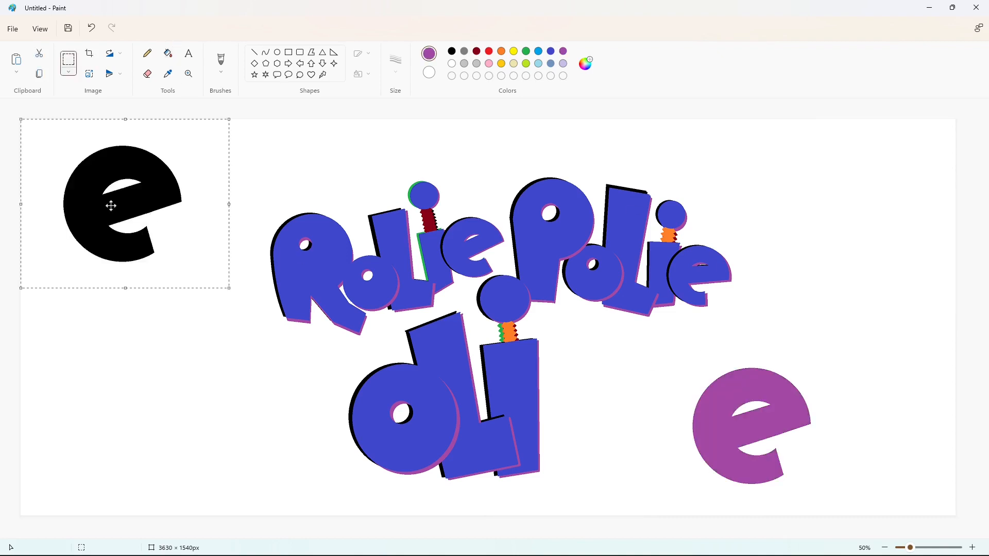
drag(110, 206, 736, 420)
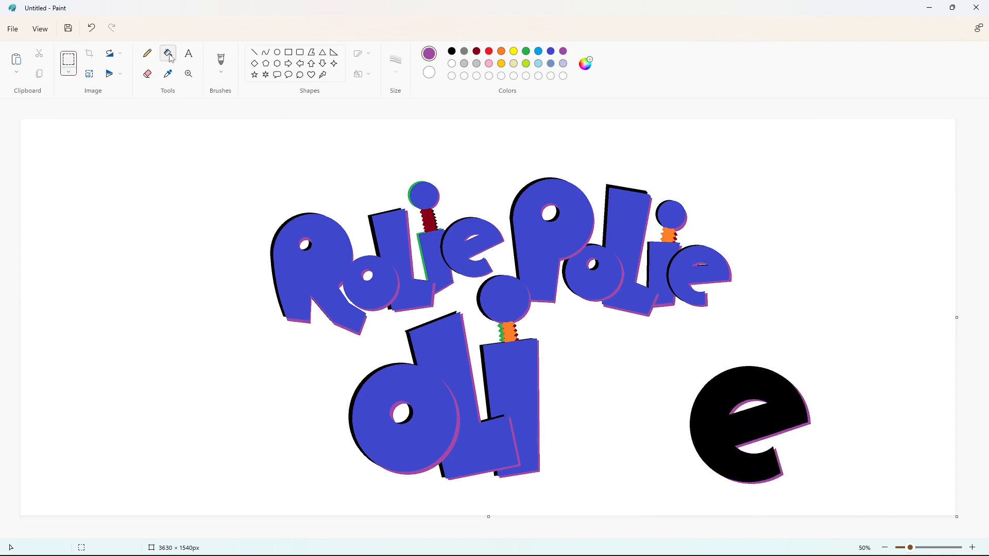
Paste another black e in the canvas's upper left area and fill the lower-right e's black face blue.
key(ctrl+v)
click(551, 51)
click(168, 53)
click(742, 443)
Copy the blue, purple-edged e onto the upper-left black e, offset so black shows along its left edge.
click(69, 59)
drag(656, 342, 876, 497)
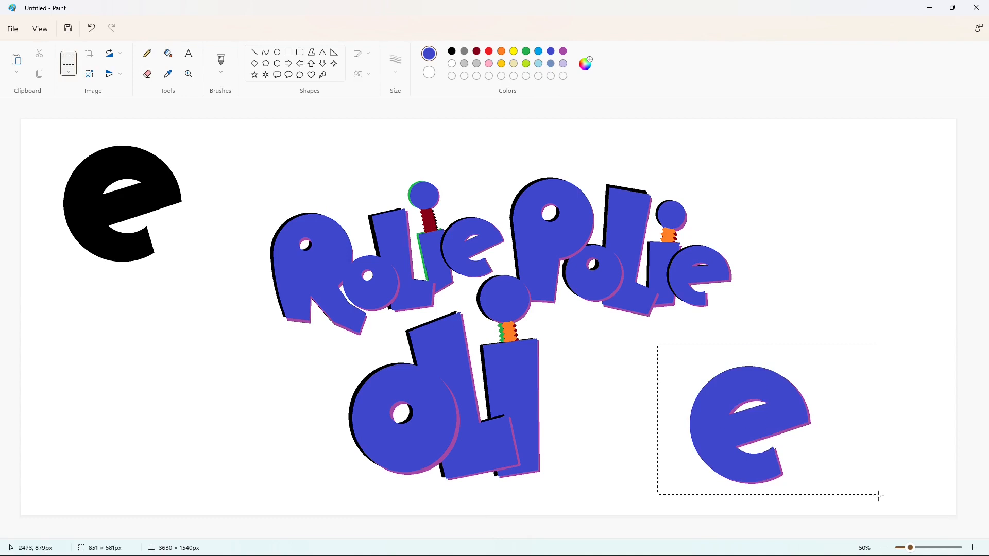
key(ctrl+c)
key(ctrl+v)
drag(122, 198, 132, 206)
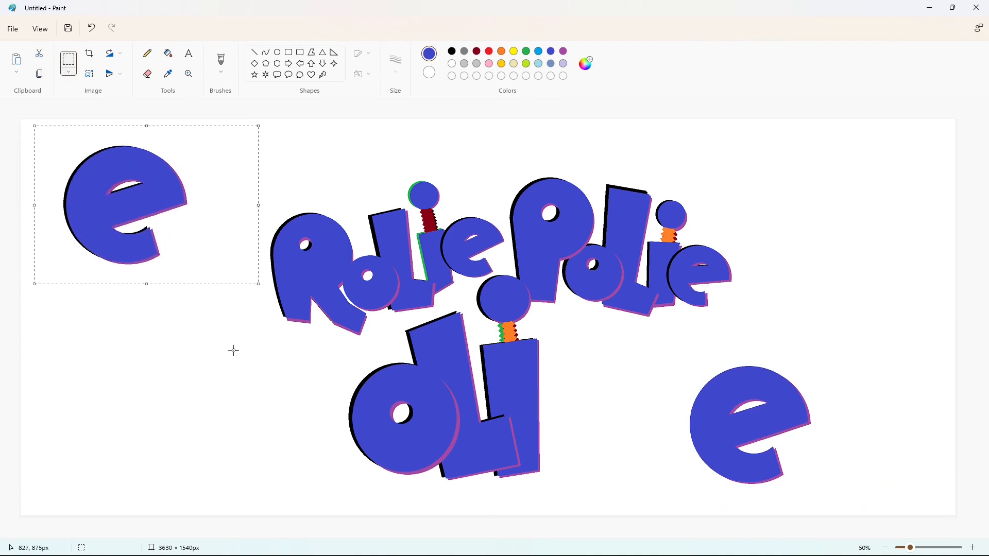
Cover the lower-right e with a solid white rectangle.
click(288, 52)
click(452, 63)
click(362, 74)
click(363, 114)
drag(557, 343, 876, 500)
drag(882, 281, 884, 284)
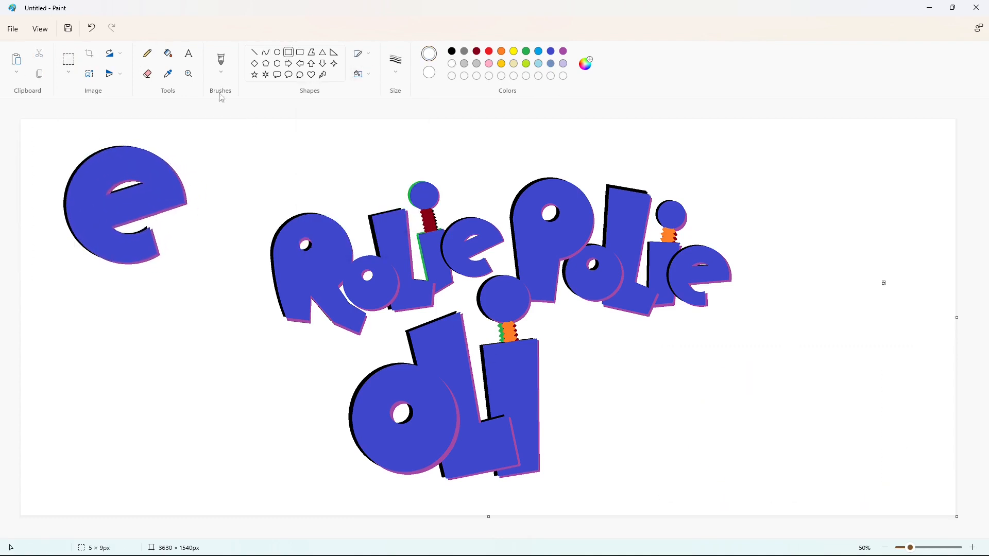
Copy the finished e next to the i of Olie and cover the upper-left original with a white rectangle.
click(69, 60)
drag(60, 136, 221, 294)
key(ctrl+c)
key(ctrl+v)
drag(56, 170, 554, 370)
click(314, 161)
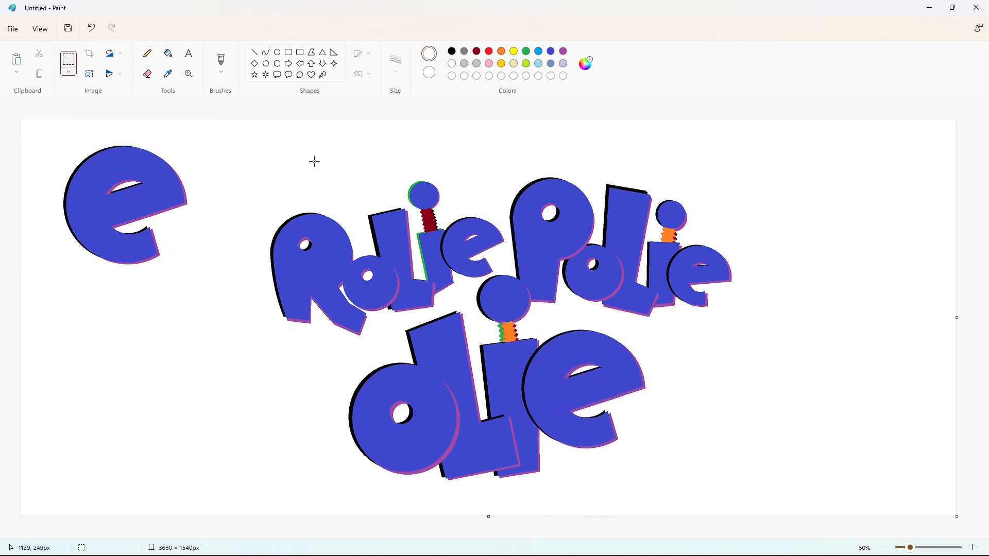
click(288, 53)
drag(211, 137, 43, 278)
Widen the canvas to 7296 px.
click(886, 547)
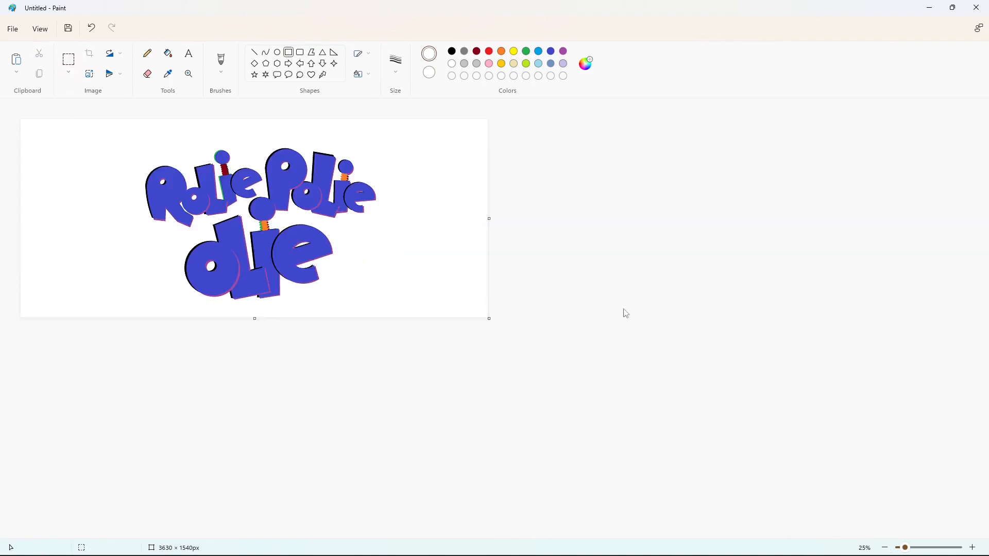
drag(490, 219, 962, 218)
click(973, 548)
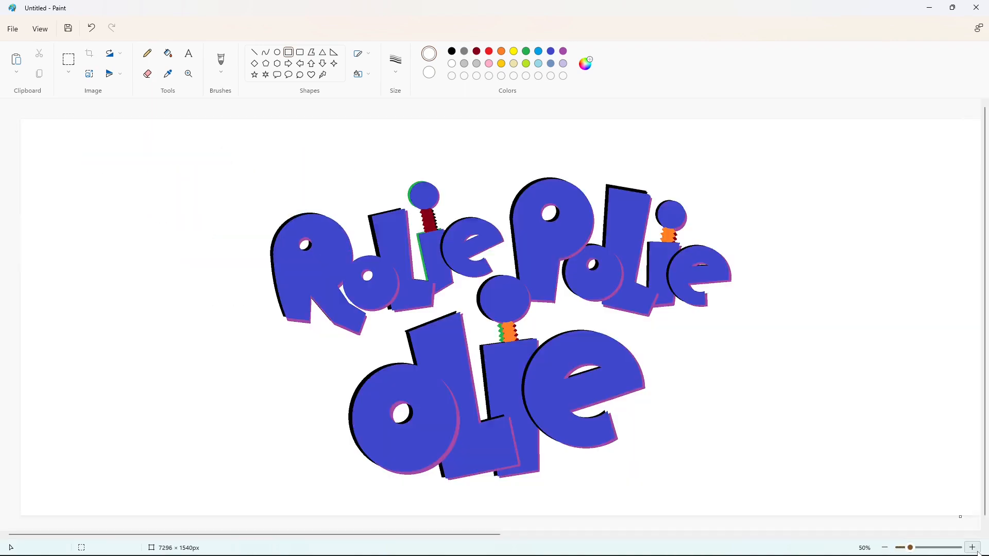
Draw a black-outlined ellipse around the lettering and stretch it to about 1573 × 1497 px.
click(452, 51)
drag(303, 159, 669, 514)
drag(496, 393, 487, 381)
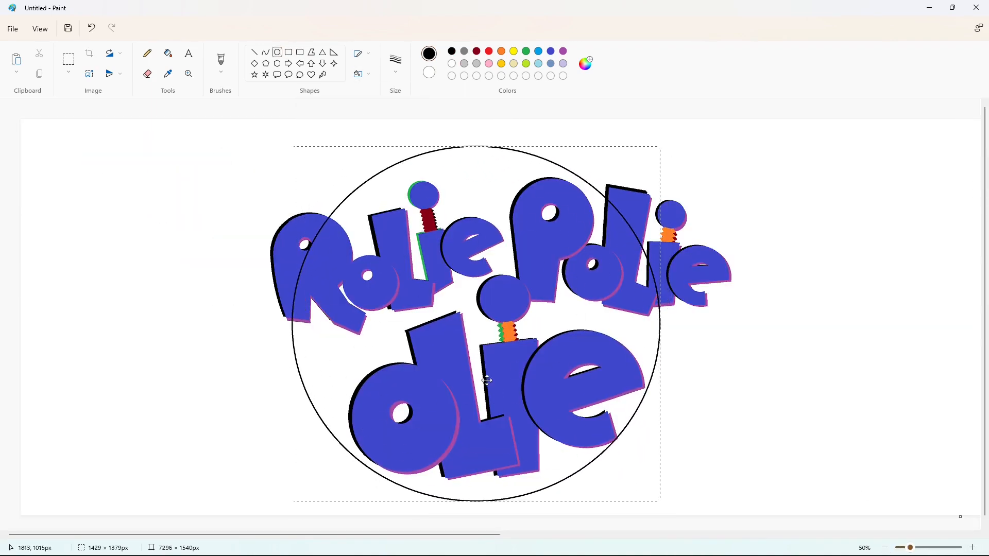
drag(661, 324, 698, 323)
drag(495, 502, 495, 513)
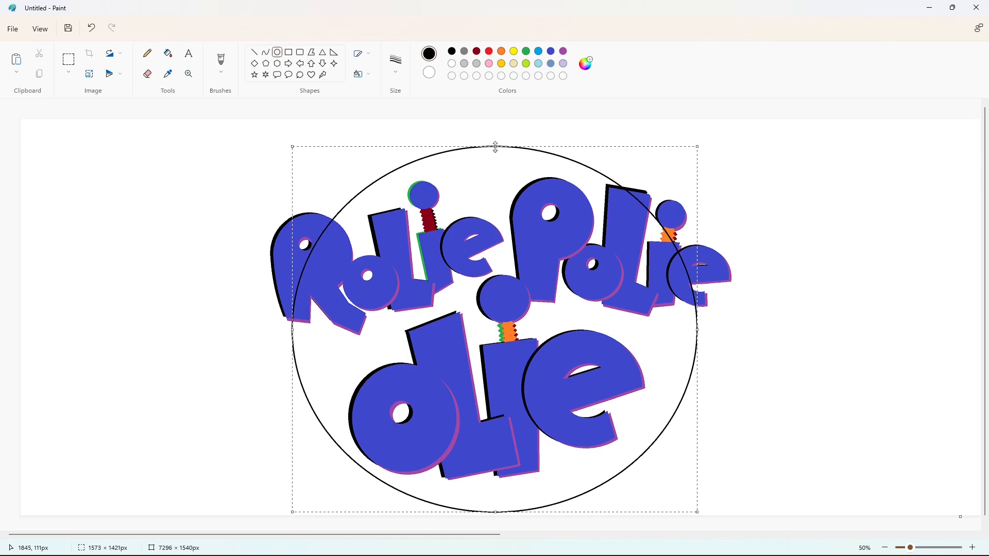
drag(495, 147, 492, 127)
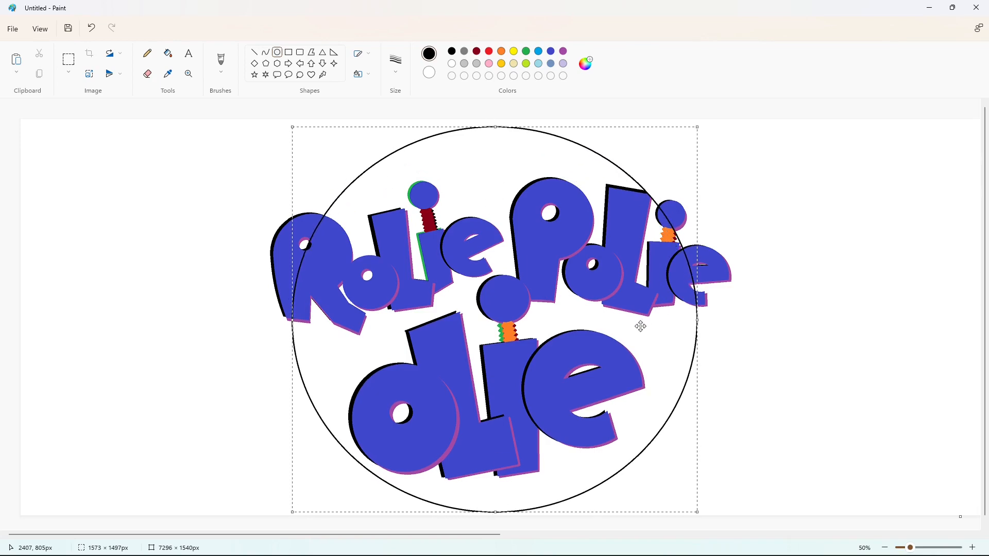
Move the large ellipse onto the blank canvas right of the lettering and resize the canvas to 7254 × 1590 px.
drag(641, 326, 927, 328)
drag(489, 537, 763, 536)
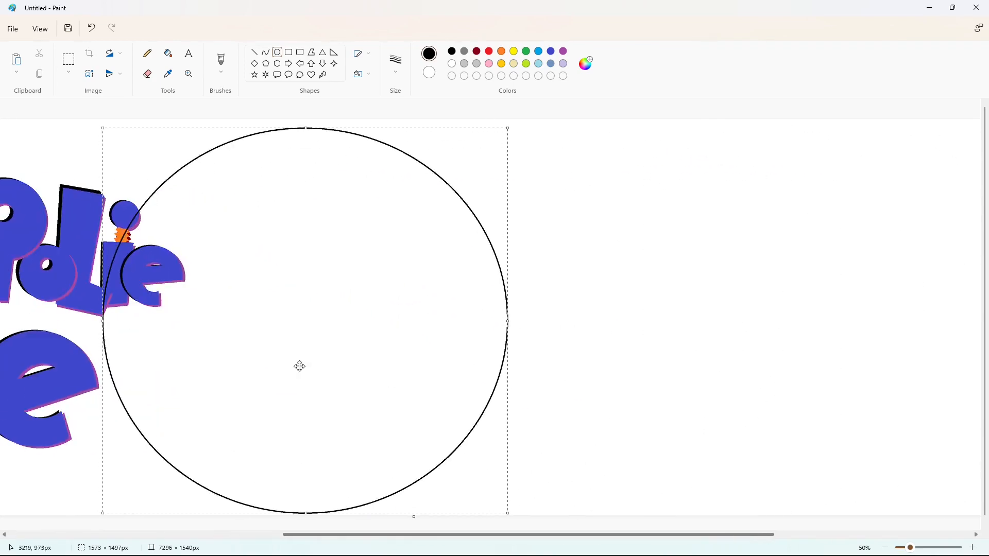
drag(279, 354, 542, 350)
click(264, 314)
drag(414, 517, 404, 529)
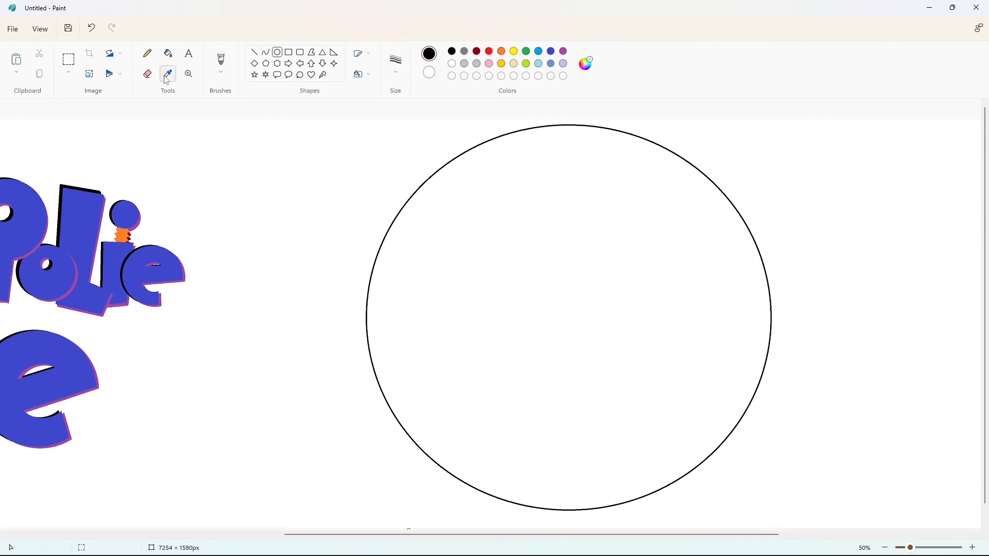
Fill the large ellipse black and copy it to the clipboard.
click(168, 53)
click(606, 345)
click(68, 59)
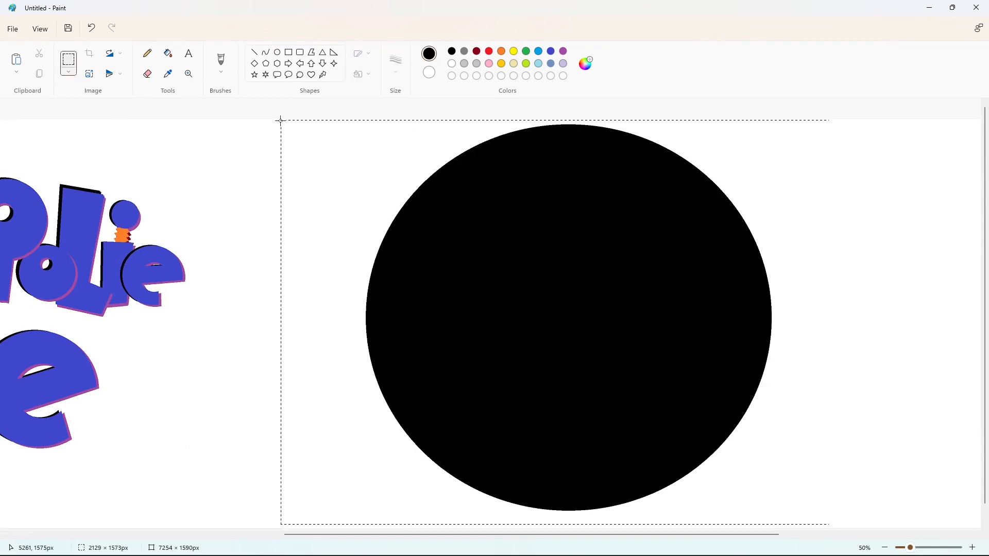
drag(281, 121, 281, 119)
key(ctrl+c)
Fill the original ellipse white, paste the black copy in its place, and recolour it purple.
click(168, 54)
click(452, 63)
click(462, 283)
key(ctrl+v)
drag(260, 309, 514, 316)
click(168, 53)
click(564, 51)
click(561, 235)
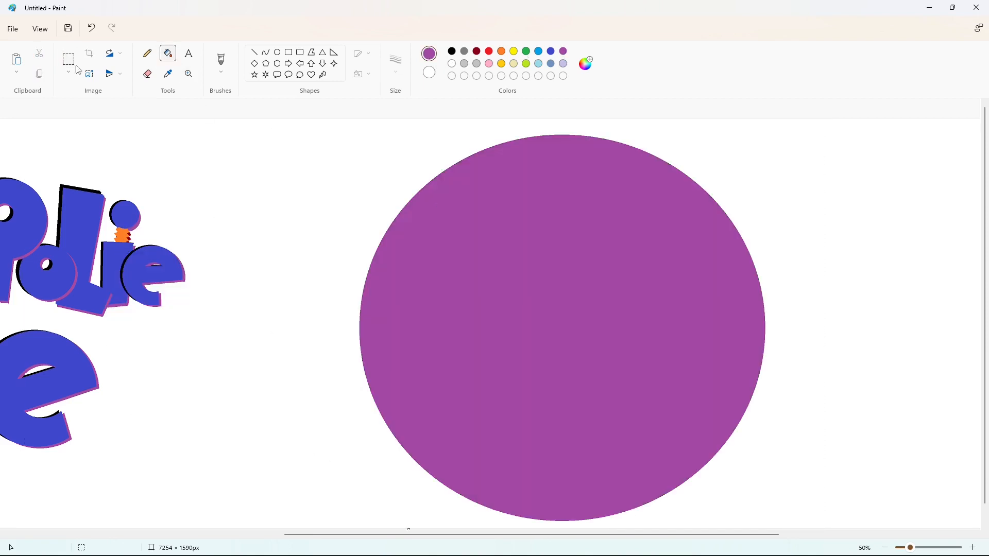
Paste a black ellipse over the purple one and nudge it so a thin purple edge shows at the lower right.
click(77, 67)
key(ctrl+v)
drag(391, 216, 527, 313)
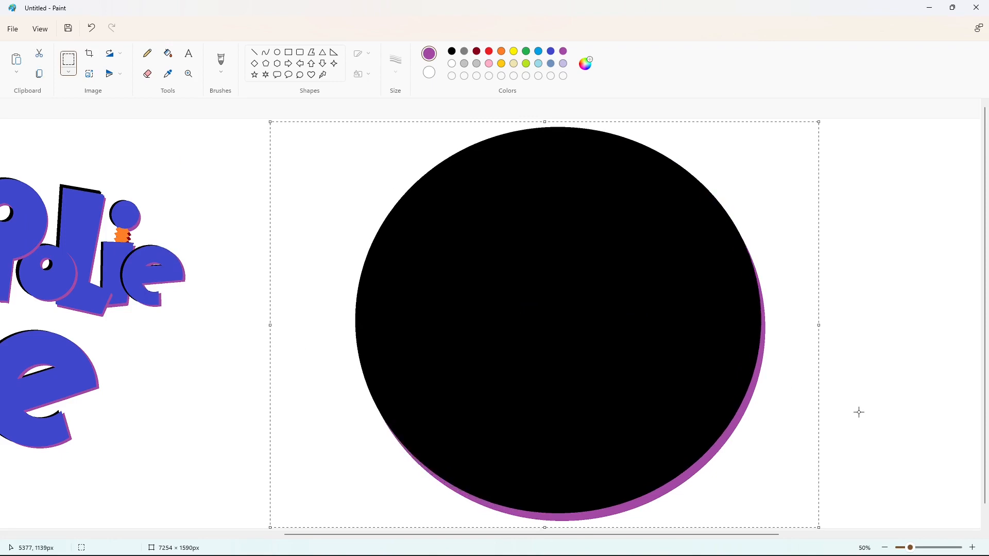
key(Right)
key(Right)
key(Down)
key(Down)
key(Down)
key(Down)
key(Down)
key(Down)
key(Down)
key(Down)
key(Right)
key(Right)
click(856, 468)
Try filling the black ellipse with gold and orange.
click(502, 64)
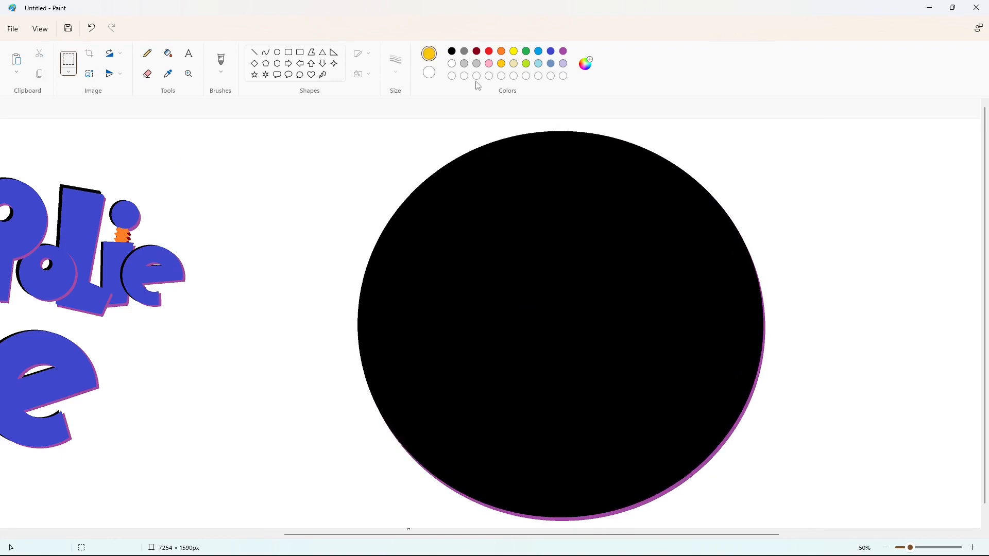
click(166, 52)
click(586, 279)
click(501, 51)
click(520, 233)
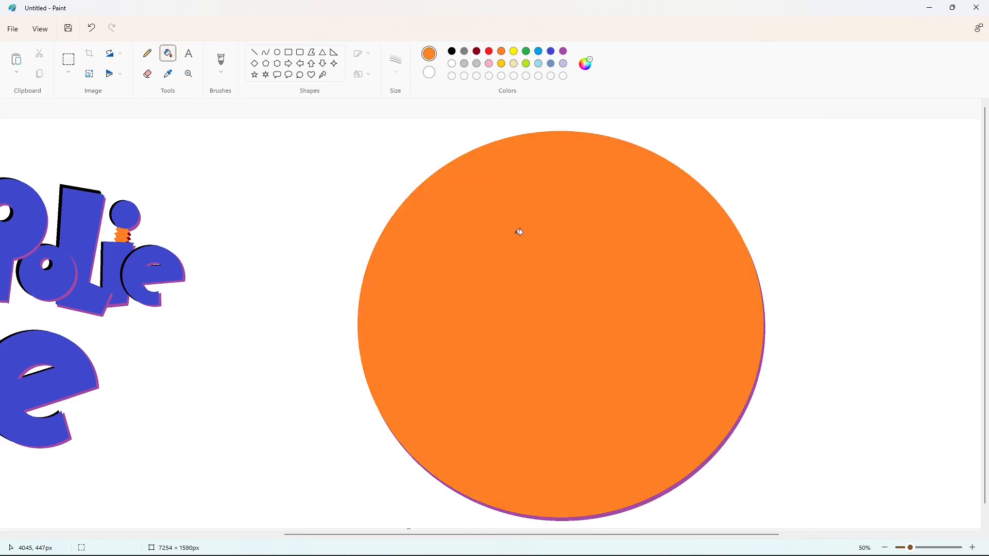
Fill the ellipse with a custom light orange and its lower-right purple edge with black.
click(584, 65)
drag(504, 213, 506, 210)
click(400, 352)
click(523, 312)
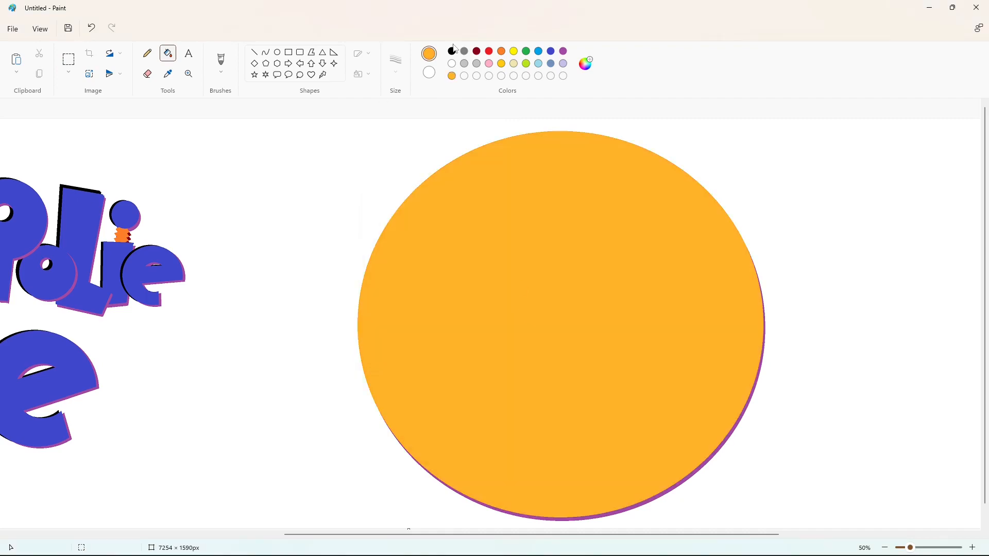
click(453, 51)
click(726, 442)
Fill the left shadows of Rolie's R, l and i with light gray and the i's spring with darker gray.
drag(655, 536, 467, 536)
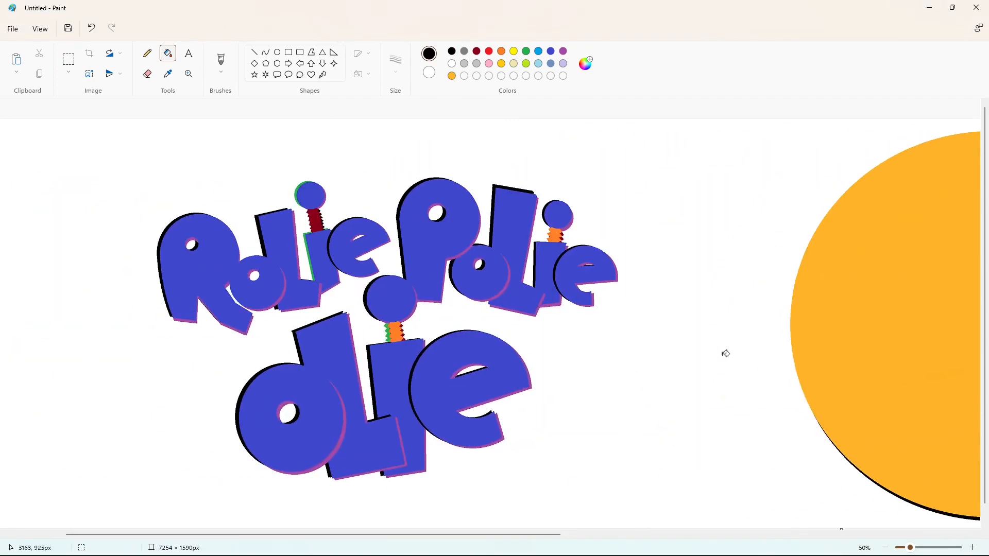
click(971, 549)
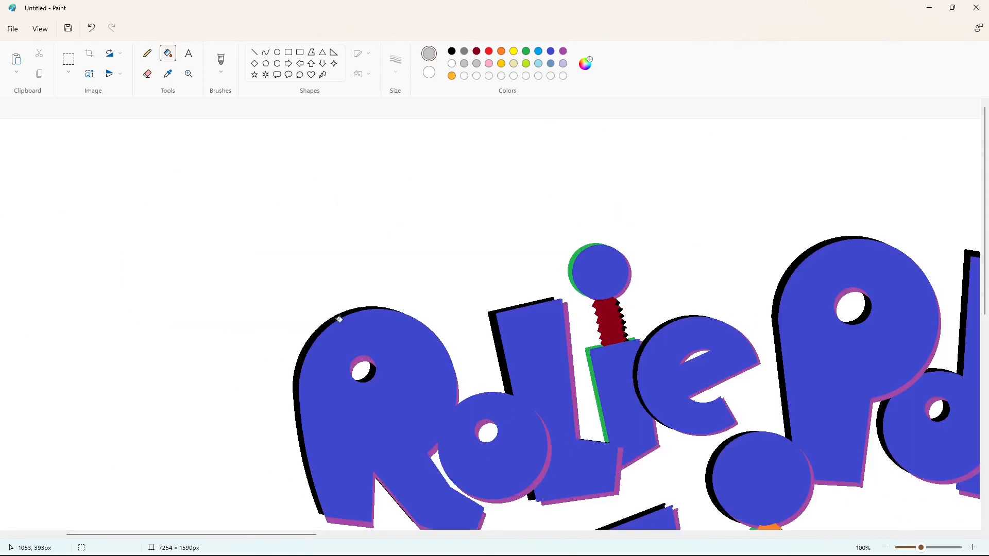
click(348, 330)
click(502, 350)
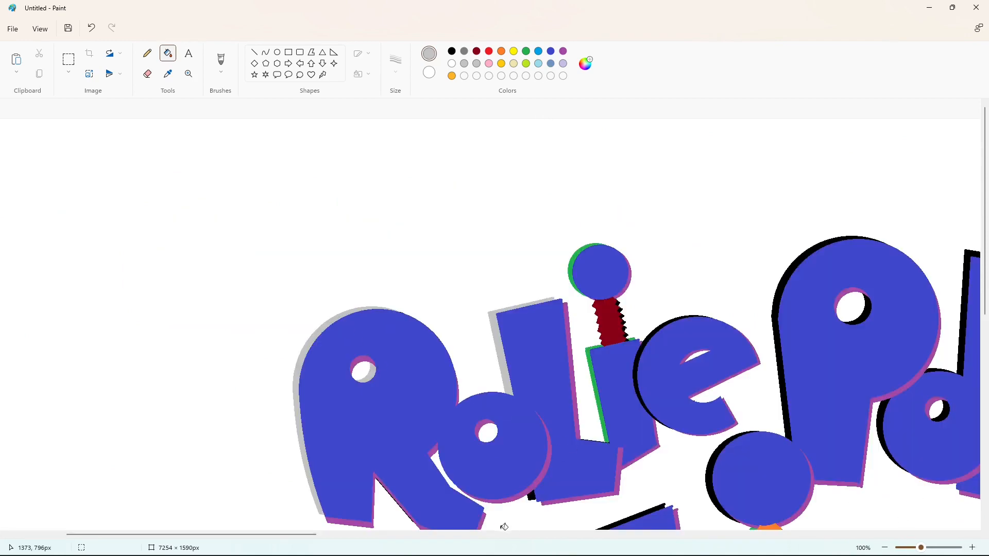
scroll(501, 523, right, 5)
click(251, 261)
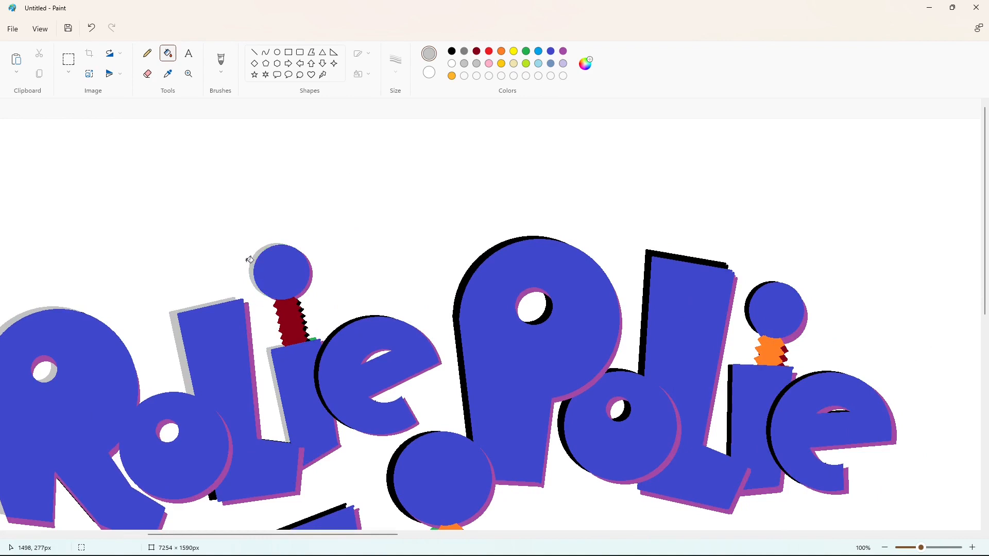
click(289, 328)
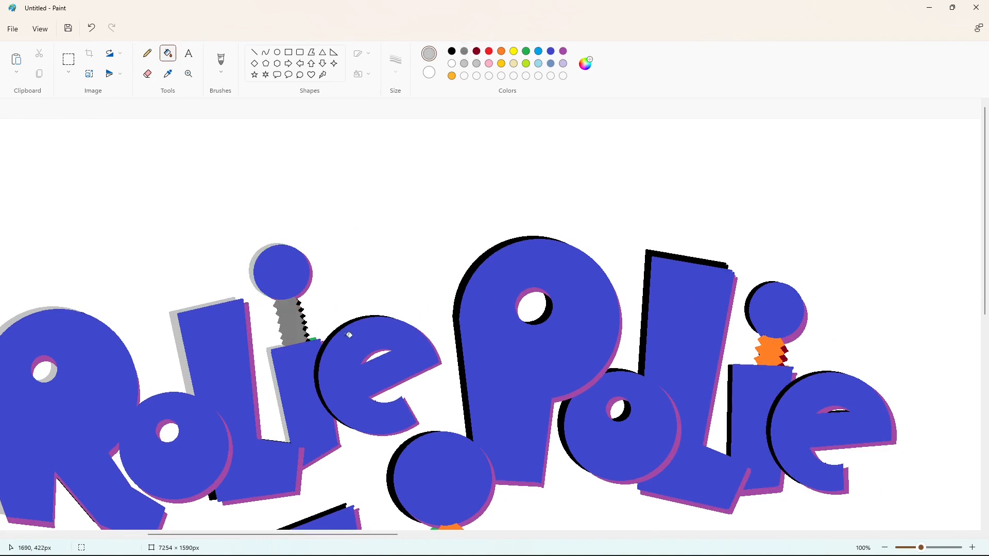
Mix a lighter custom gray and fill the left shadows of Rolie's R, l, i and e with it.
click(336, 330)
click(586, 64)
click(602, 231)
click(400, 353)
click(338, 329)
click(252, 266)
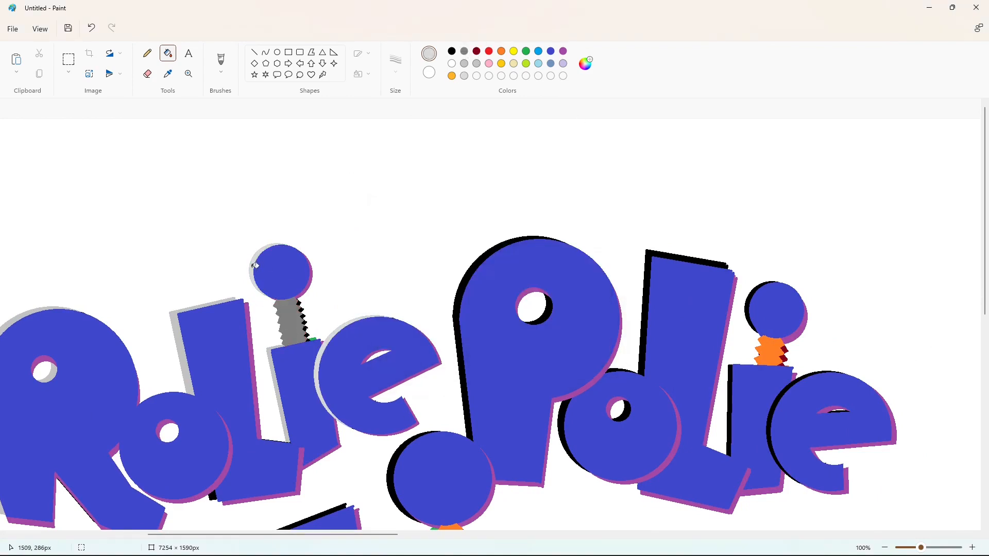
click(271, 356)
click(181, 336)
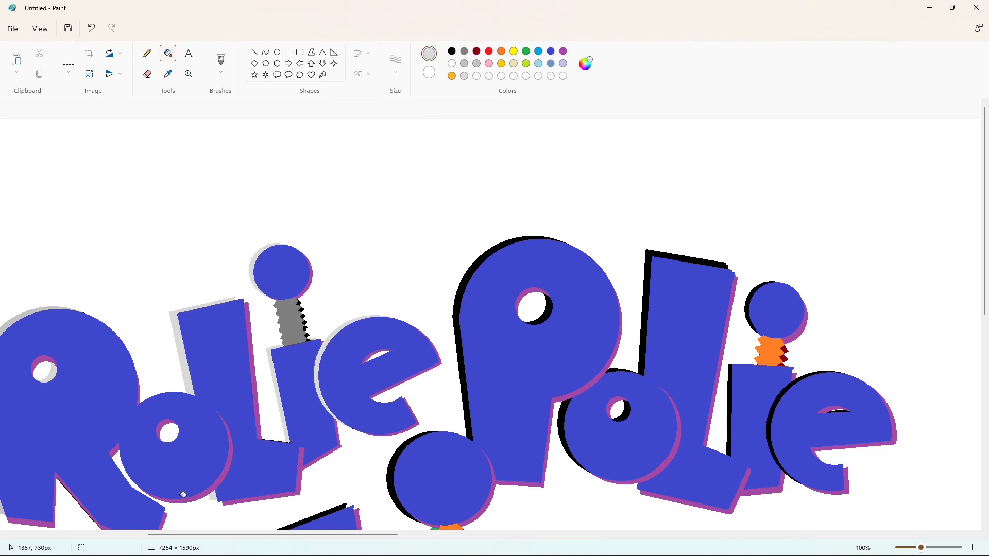
scroll(183, 494, left, 2)
Fill the black shadows of Polie's P and l and inside the o's hole with the custom light gray.
drag(335, 536, 405, 531)
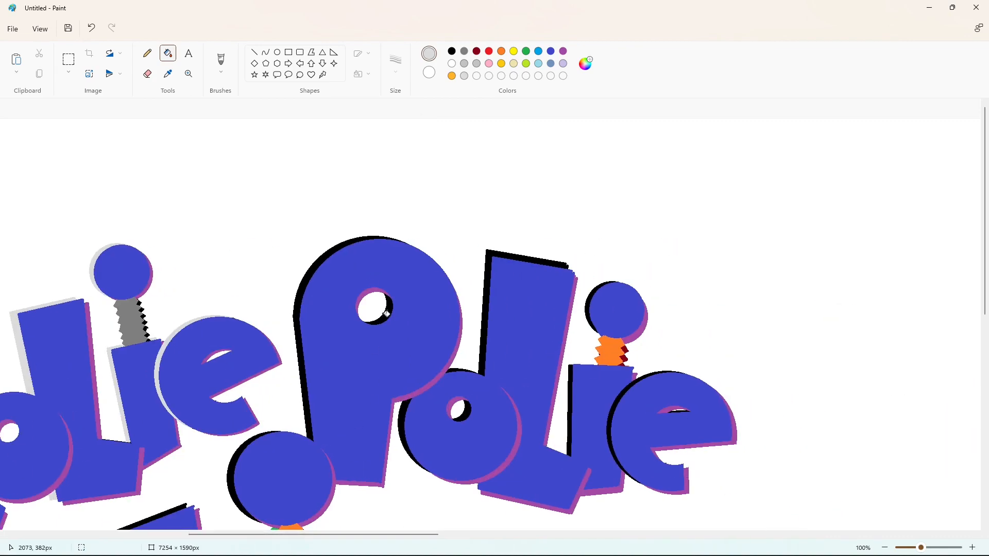
click(387, 314)
click(307, 281)
click(515, 454)
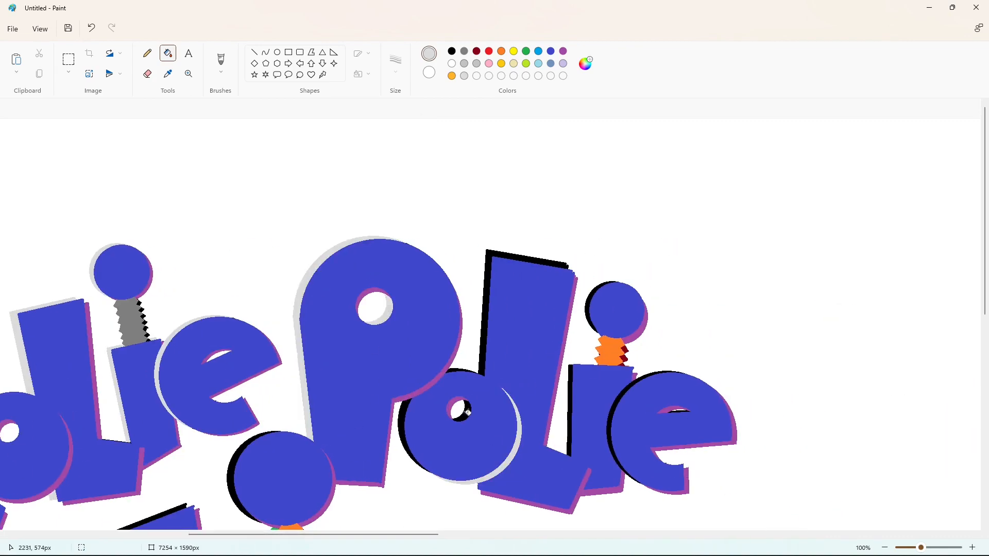
click(487, 339)
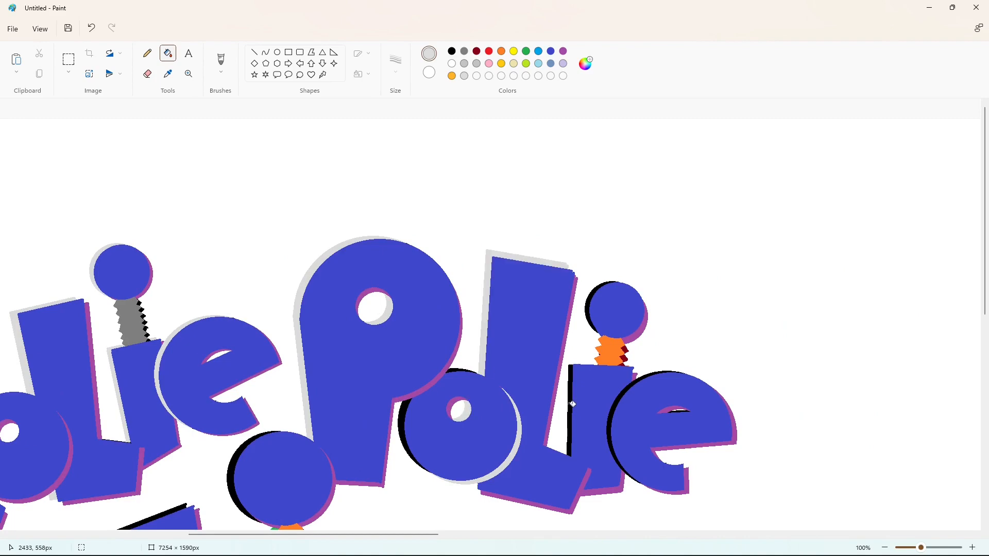
Fill the black shadows of Polie's i and e with light gray and the orange spring with darker gray.
click(573, 404)
click(590, 304)
click(627, 388)
click(680, 411)
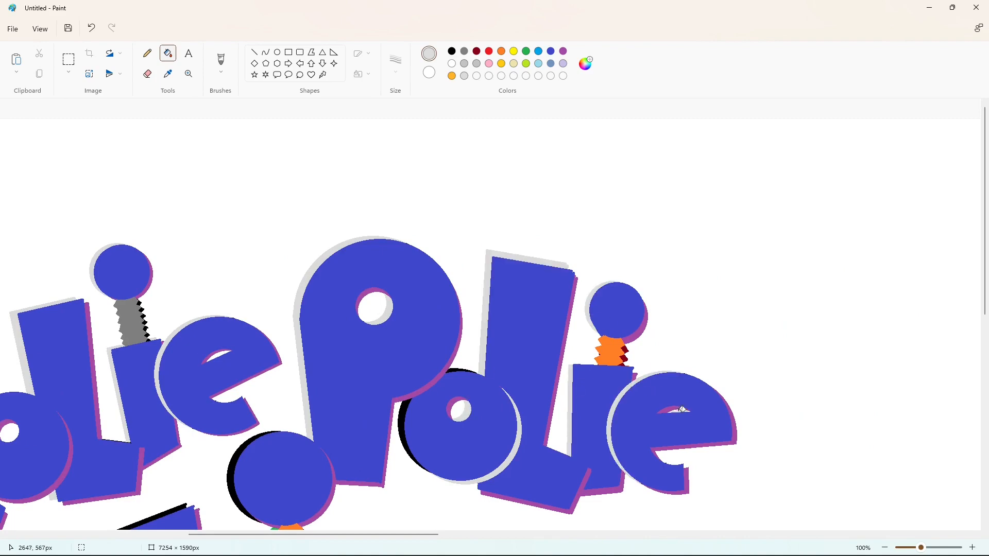
drag(431, 534, 357, 533)
scroll(382, 433, down, 2)
click(464, 52)
click(904, 245)
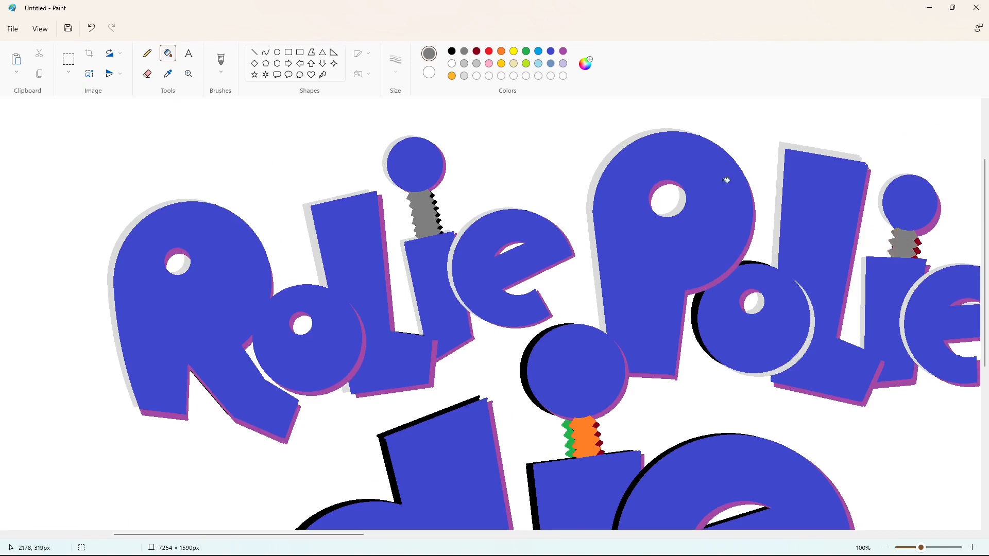
Fill the black shadows of Olie's O and l, including the O's hole, with the custom light gray.
click(464, 75)
scroll(381, 267, down, 4)
click(309, 297)
click(390, 384)
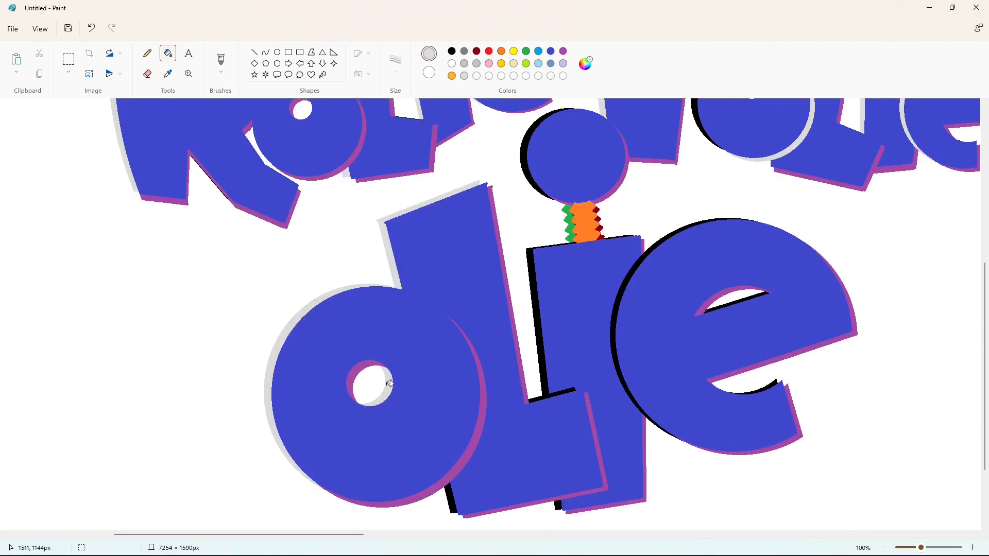
click(449, 495)
Undo the fill of Olie's i shadow and draw a short blue line across the black where the l meets the i.
click(545, 384)
key(ctrl+z)
click(254, 52)
click(551, 51)
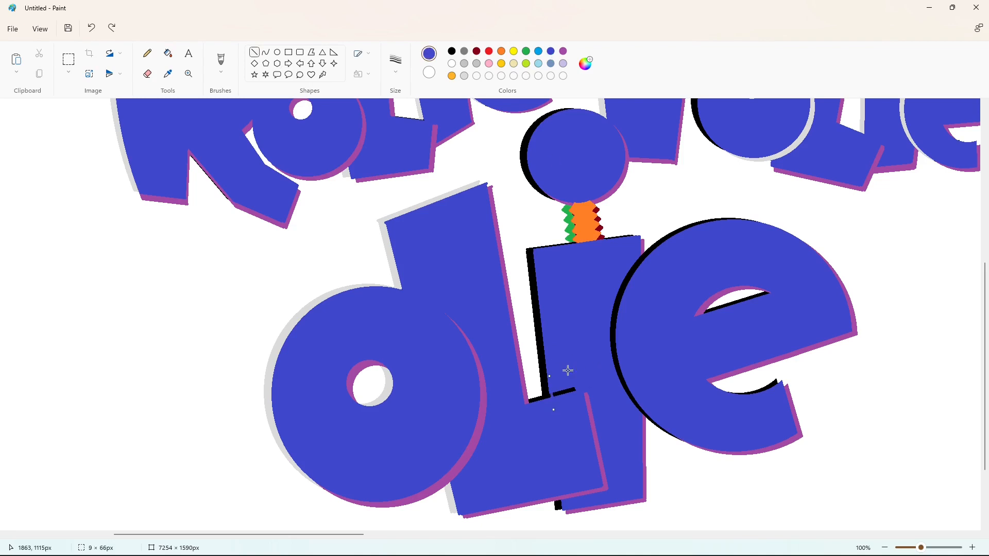
Fill the black left shadows of Olie's i, its dot and the e, including the e's openings, with light gray.
click(168, 53)
click(477, 63)
click(538, 330)
click(524, 152)
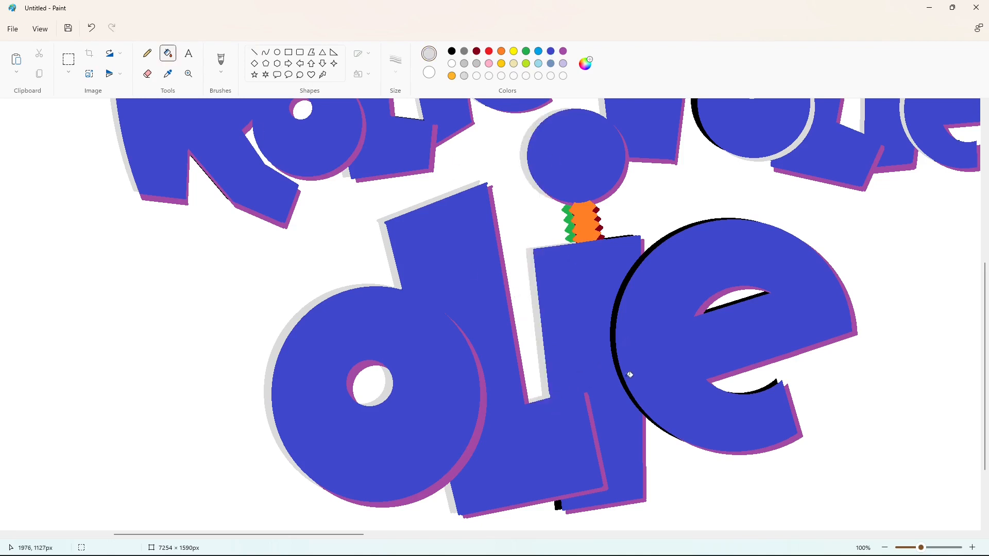
click(617, 344)
click(756, 296)
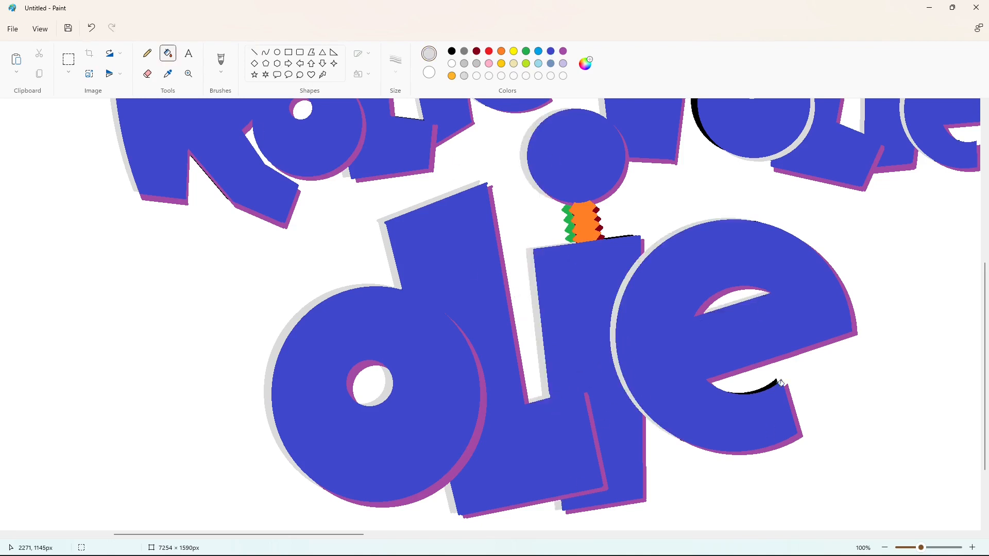
click(782, 383)
Fill the purple edges of Rolie's R, o, l and i stem with black, including the R and o holes.
ctrl+scroll(519, 461, down, 3)
click(452, 51)
ctrl+scroll(361, 415, up, 3)
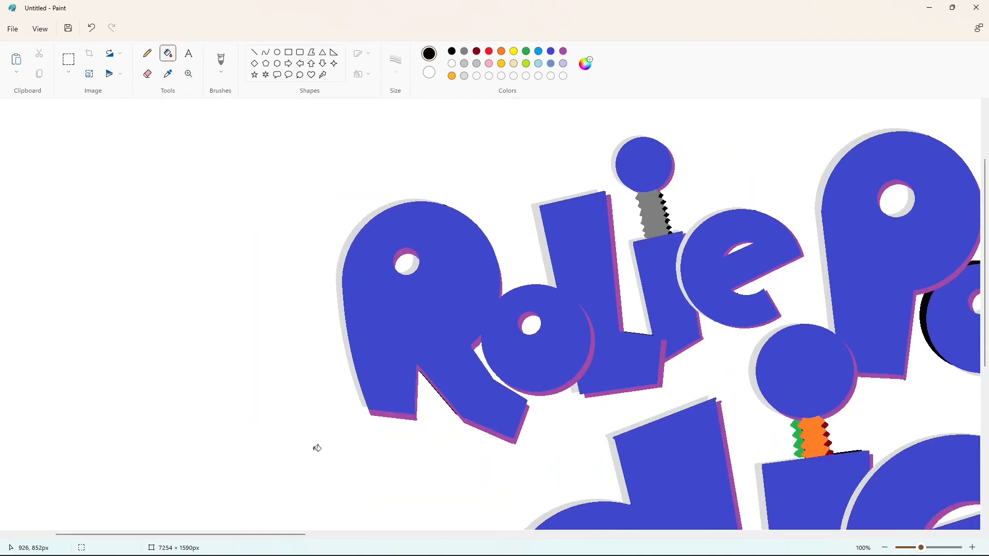
click(412, 415)
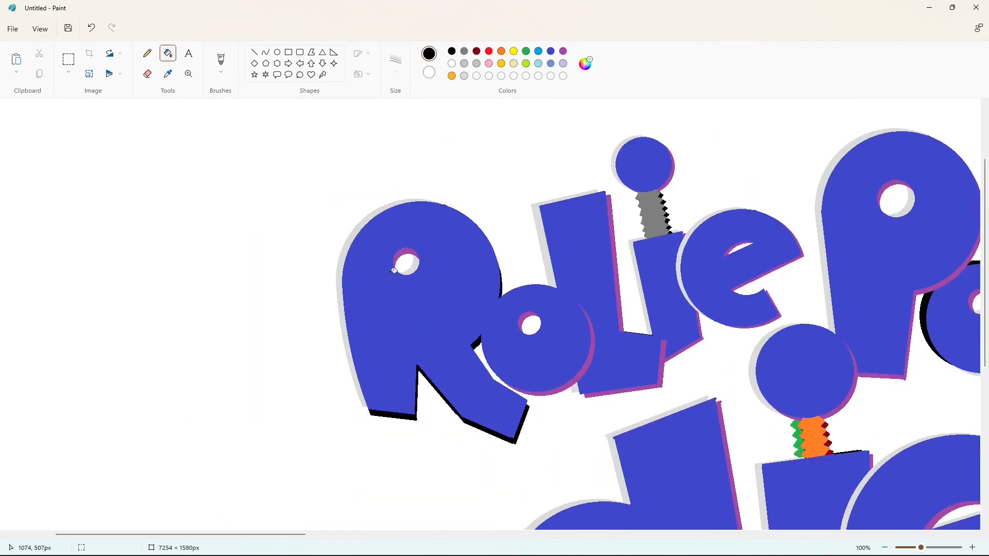
click(395, 270)
click(272, 318)
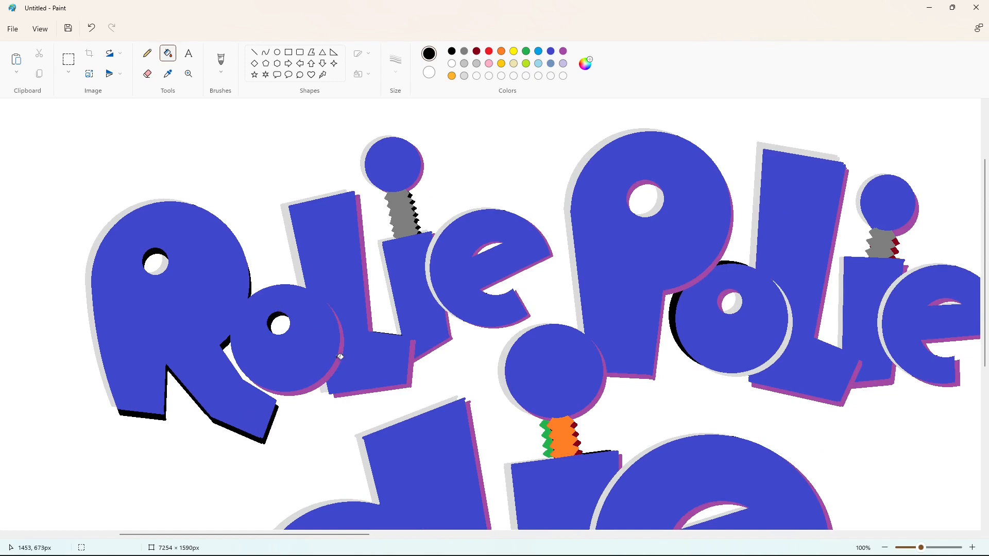
click(341, 354)
click(369, 316)
click(413, 368)
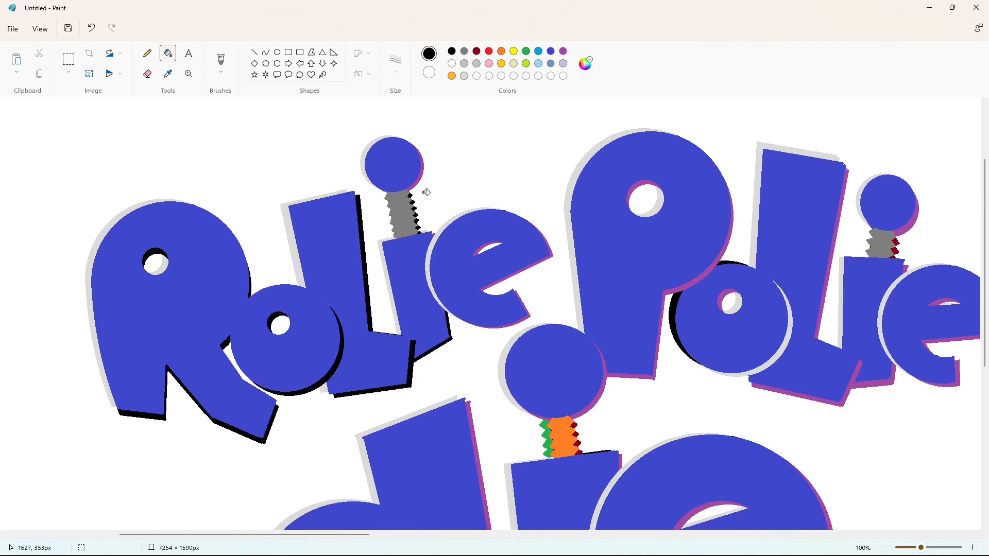
Fill the edges and inner opening of Rolie's e with black, undoing the stray fill of its blue face.
click(486, 245)
click(432, 256)
click(527, 308)
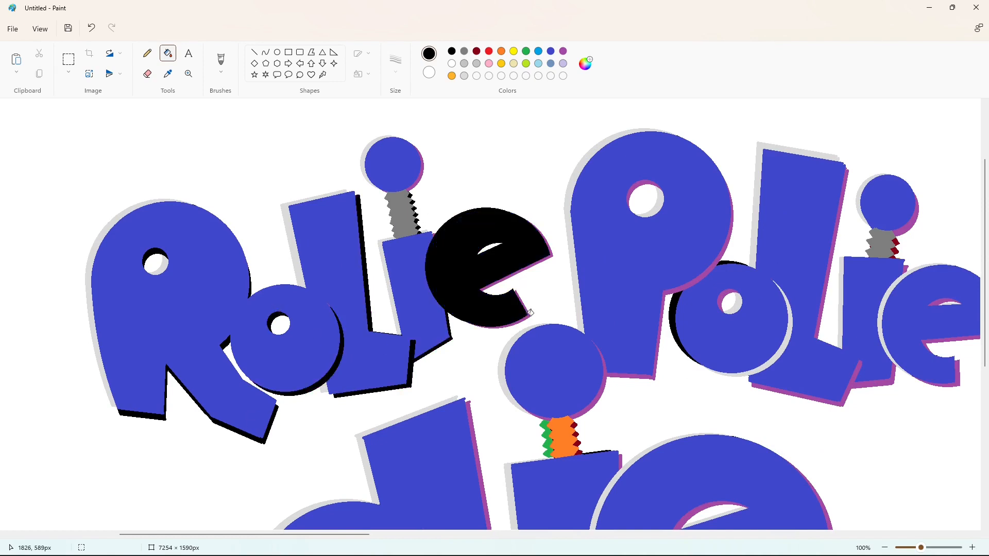
key(ctrl+z)
click(530, 311)
click(537, 264)
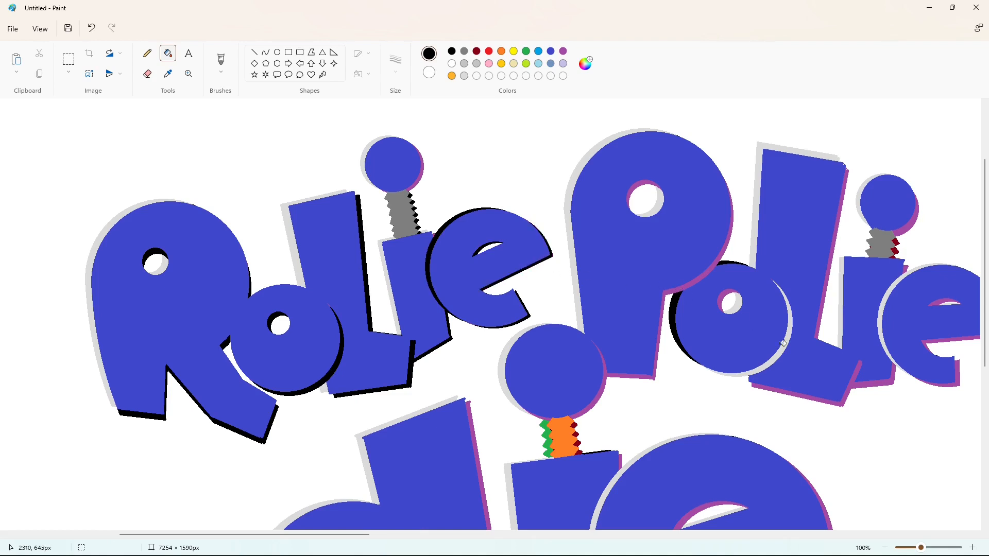
Fill the right edge of Polie's o with black and its left shadow with the custom light gray.
click(784, 343)
click(465, 76)
click(672, 311)
click(730, 262)
Fill the purple edges of Polie's P and both the P and o holes with black.
click(452, 54)
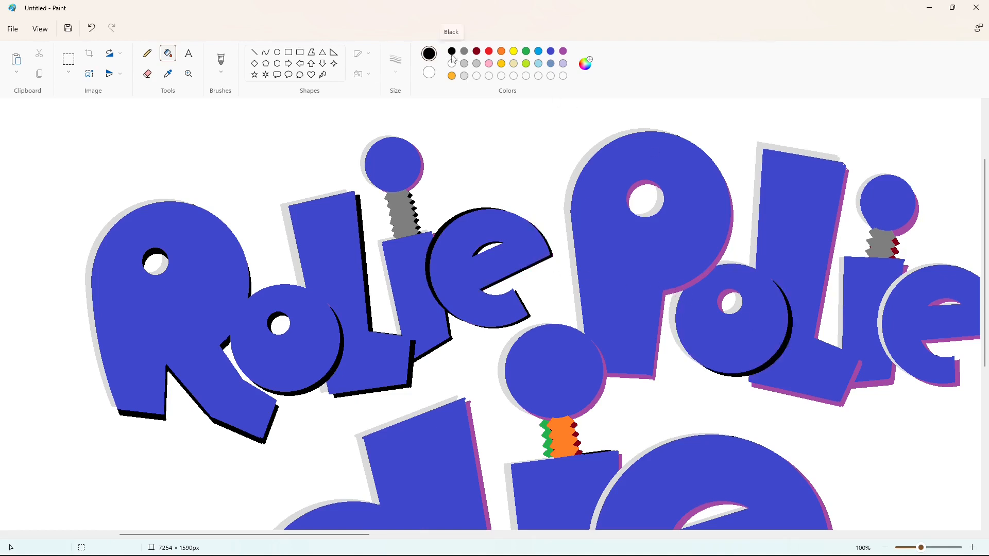
click(721, 298)
click(690, 282)
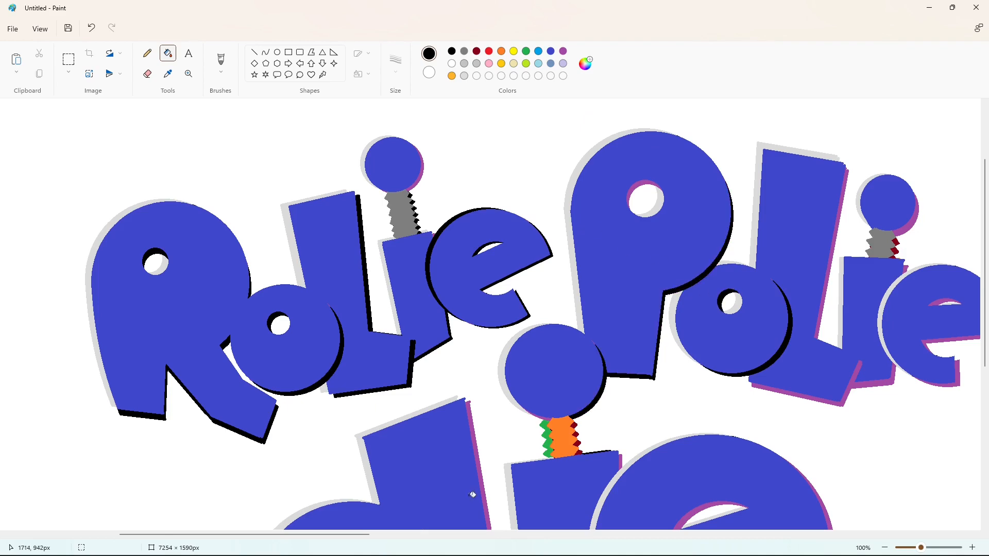
scroll(472, 495, right, 5)
click(295, 182)
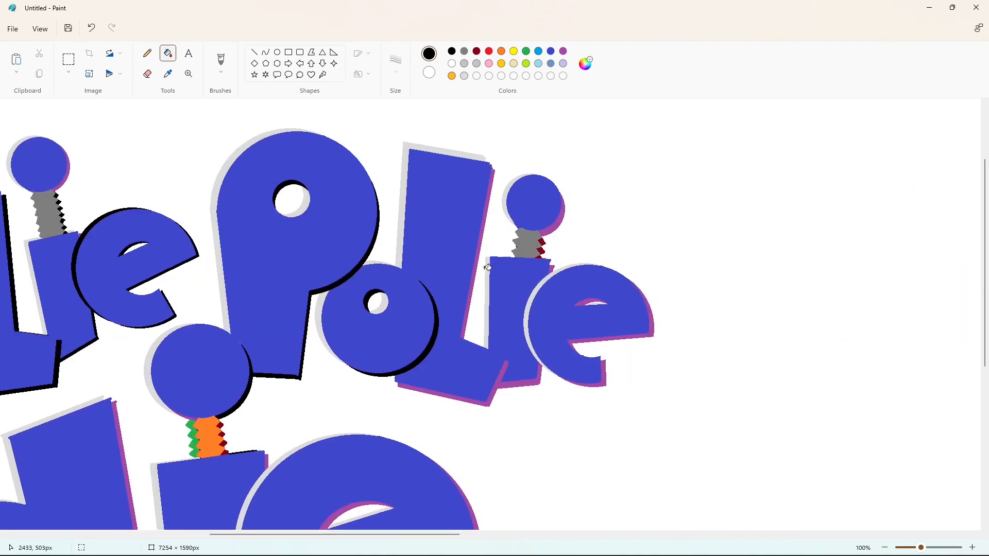
Fill the purple edges of Polie's l, i and e and the dark red side of the spring with black.
click(502, 367)
click(470, 315)
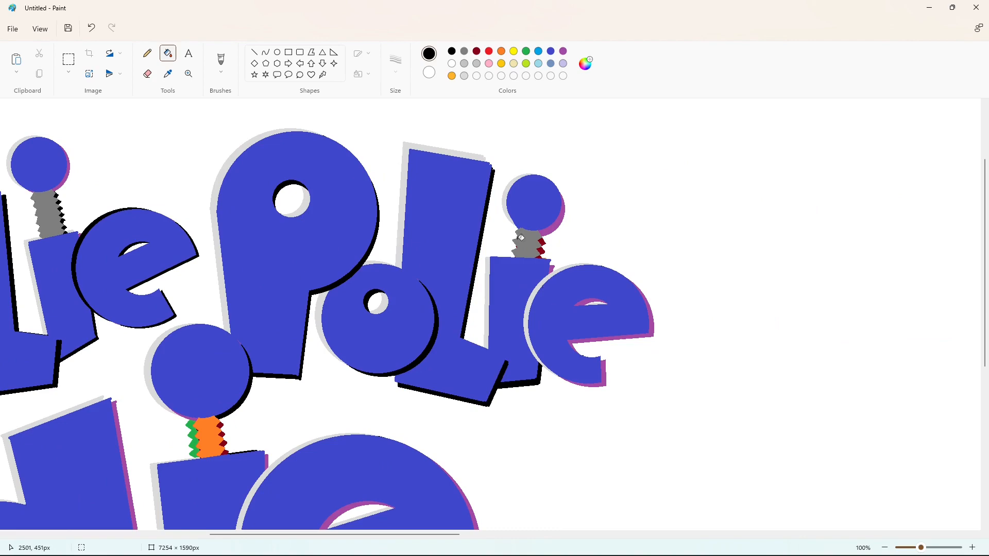
click(547, 242)
click(561, 224)
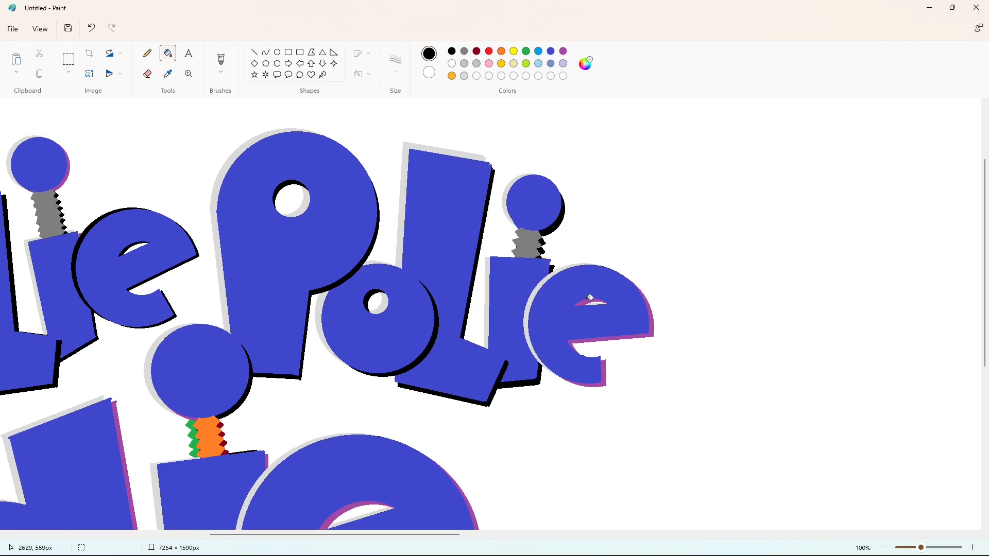
click(591, 297)
click(653, 327)
click(605, 371)
Fill the purple edges of Olie's O, l and i stem with black, including the O's hole.
scroll(304, 523, left, 5)
scroll(336, 396, down, 4)
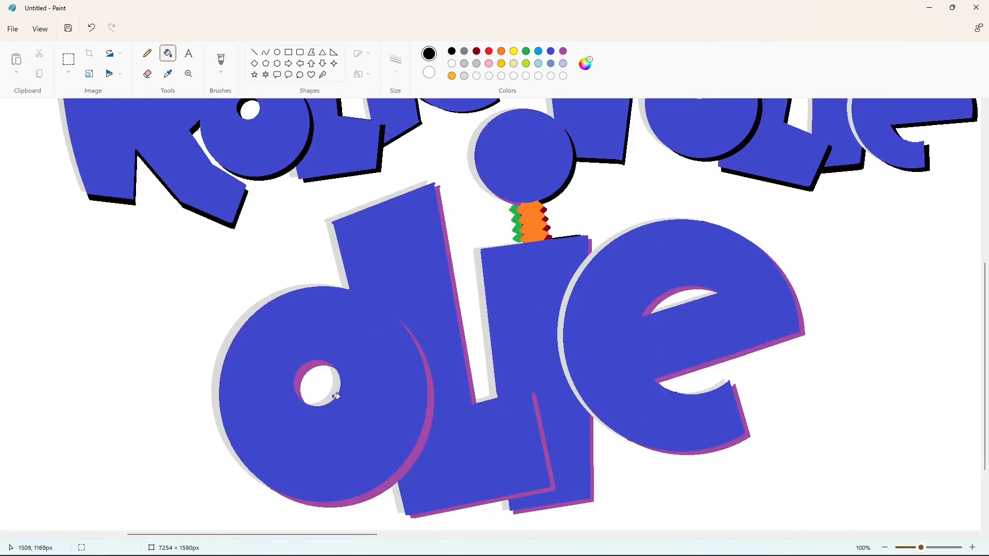
click(323, 363)
click(426, 429)
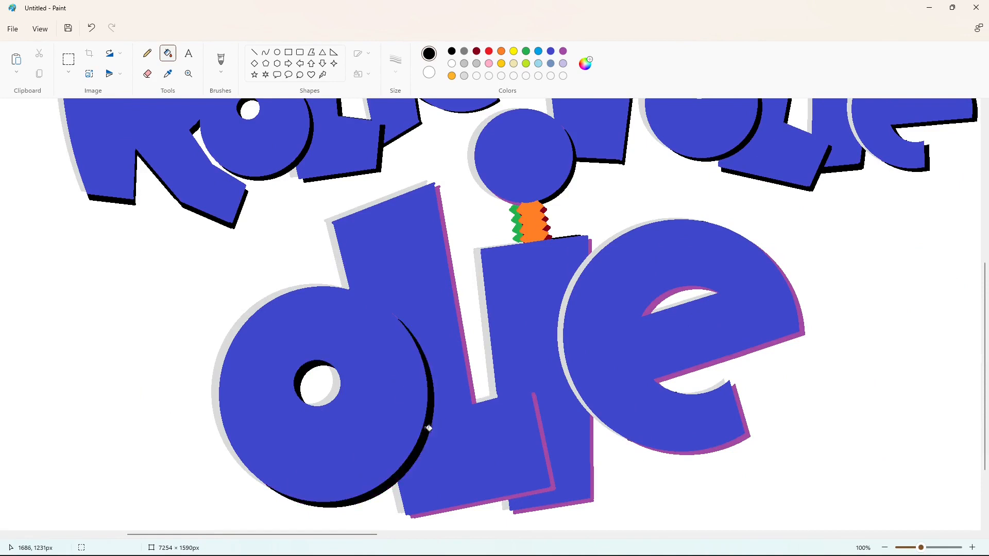
click(548, 447)
click(474, 395)
click(596, 467)
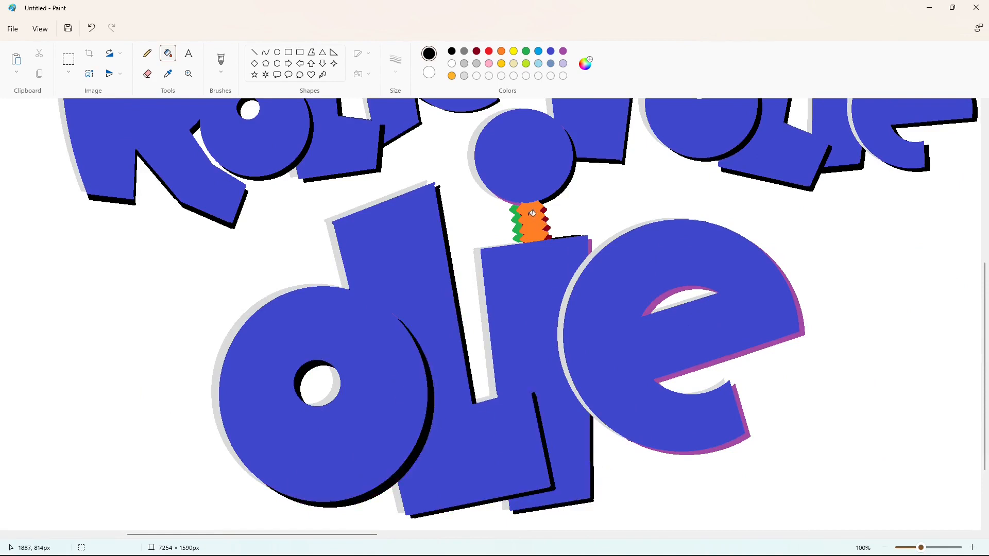
Recolour the spring of Olie's i with black right teeth, white left teeth and a gray middle.
click(544, 210)
click(546, 219)
click(548, 228)
click(549, 238)
click(453, 64)
click(515, 211)
click(468, 50)
click(533, 221)
Fill the purple edges and inner opening of Olie's e with black.
click(452, 51)
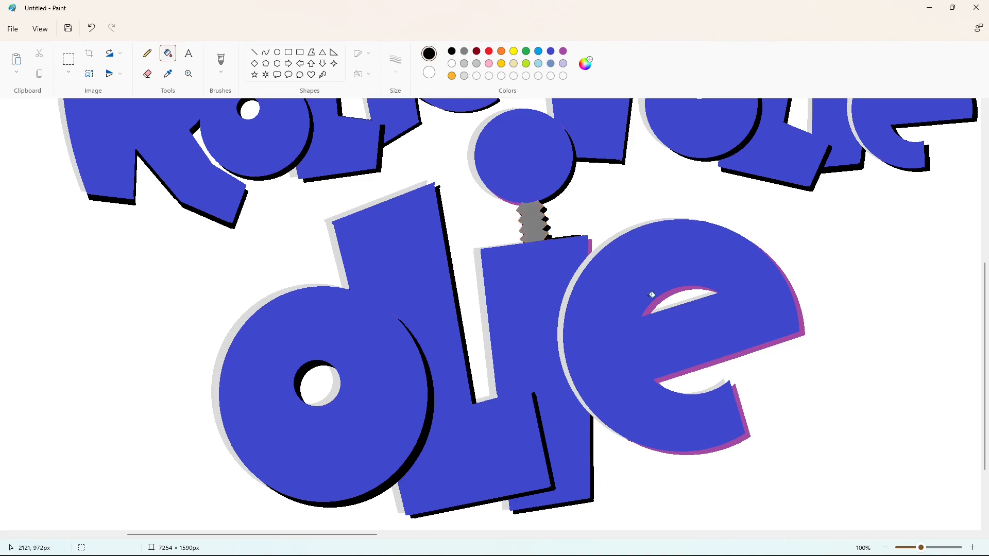
click(679, 288)
click(763, 347)
click(742, 407)
Mix a custom darker red and fill the faces of Rolie's letters and Polie's P with it.
click(885, 548)
drag(540, 534, 470, 533)
click(491, 52)
click(585, 64)
drag(604, 259, 605, 267)
click(401, 352)
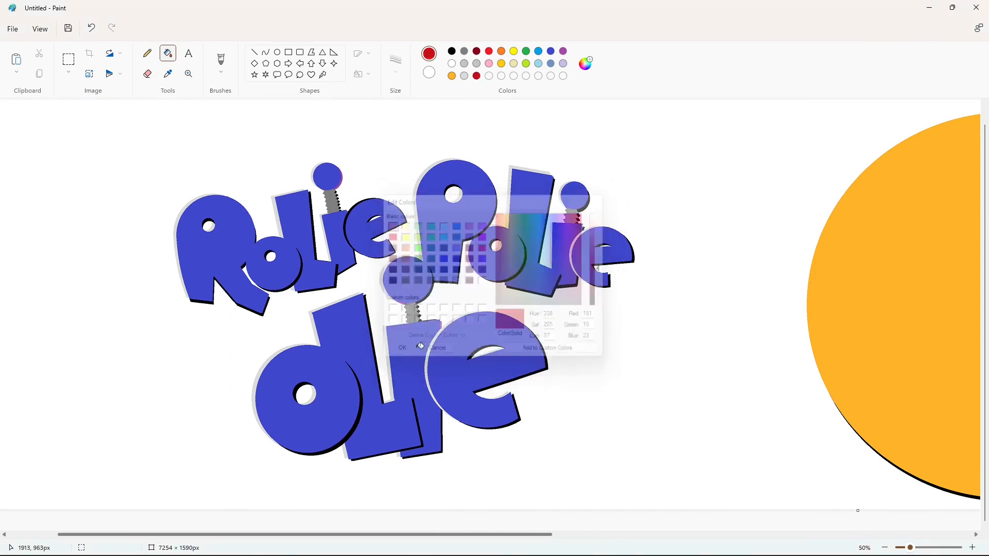
click(229, 239)
click(362, 233)
click(336, 176)
click(452, 240)
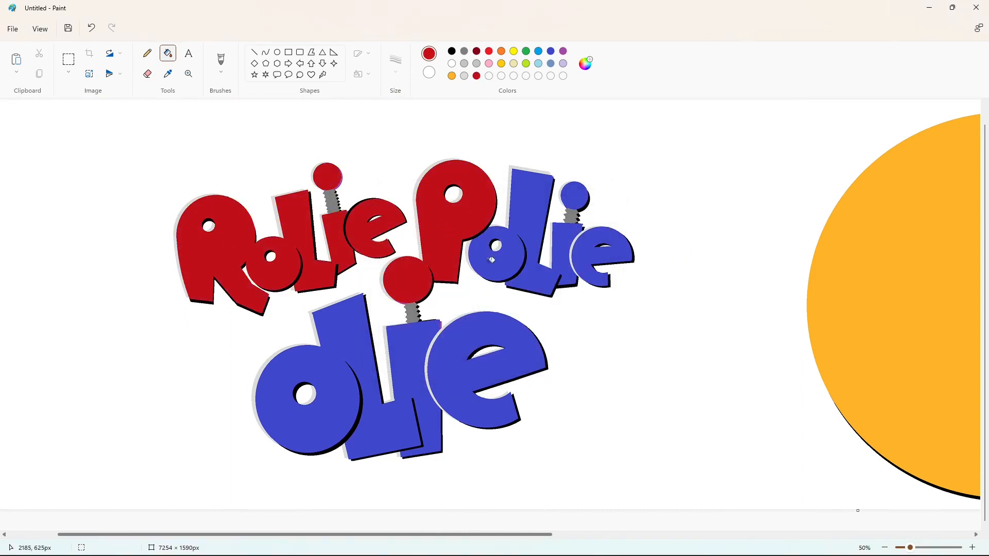
Fill the remaining blue faces of Polie's and Olie's letters with the custom red.
click(501, 264)
click(585, 255)
click(576, 193)
click(341, 382)
click(454, 376)
Copy the complete lettering and cover the original with a solid white rectangle.
click(69, 60)
drag(54, 109, 714, 489)
key(Escape)
drag(485, 548, 513, 537)
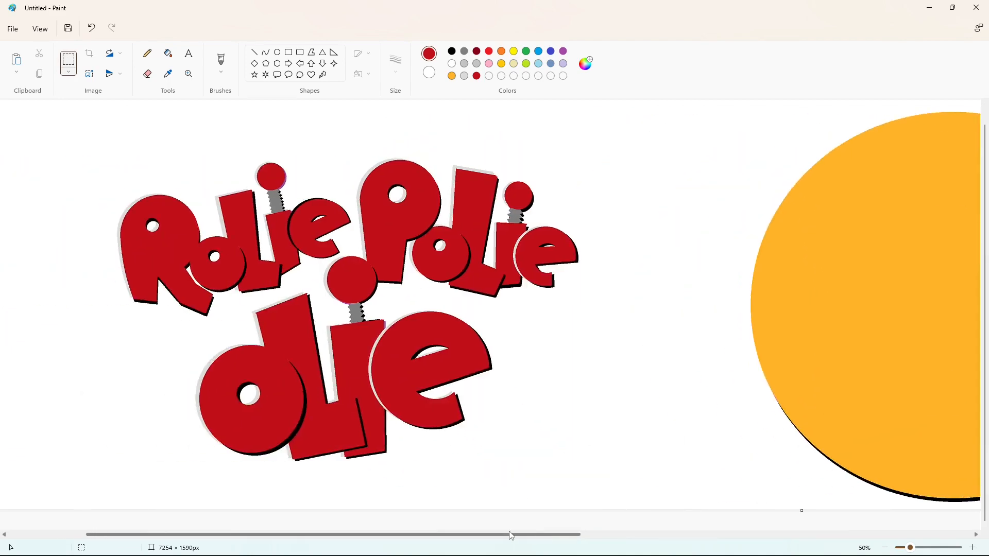
click(289, 52)
click(362, 77)
click(356, 107)
mouse_move(616, 129)
mouse_down()
mouse_move(464, 395)
mouse_move(98, 479)
mouse_up()
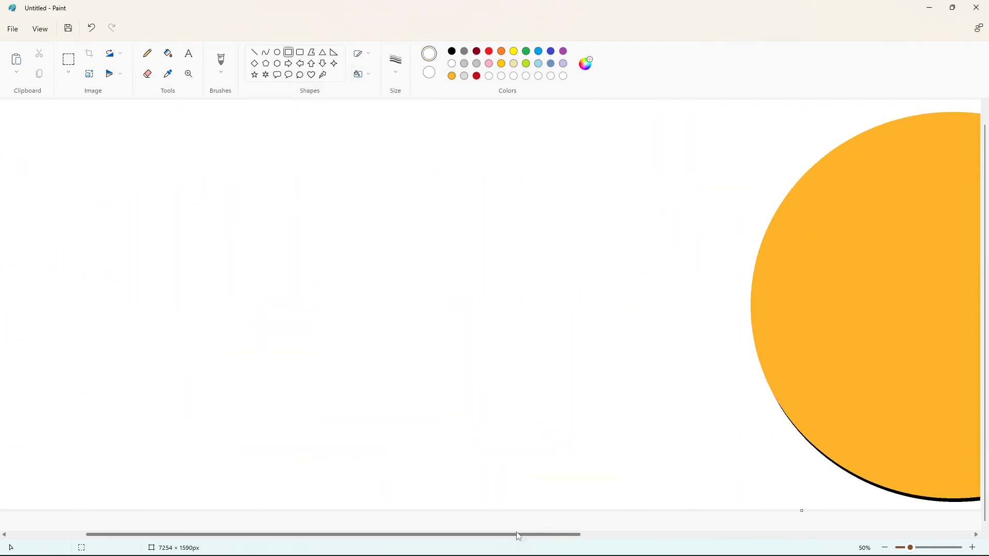
Paste the lettering onto the orange ellipse, nudge it rightward into a centred position and deselect it.
drag(517, 535, 728, 532)
key(ctrl+v)
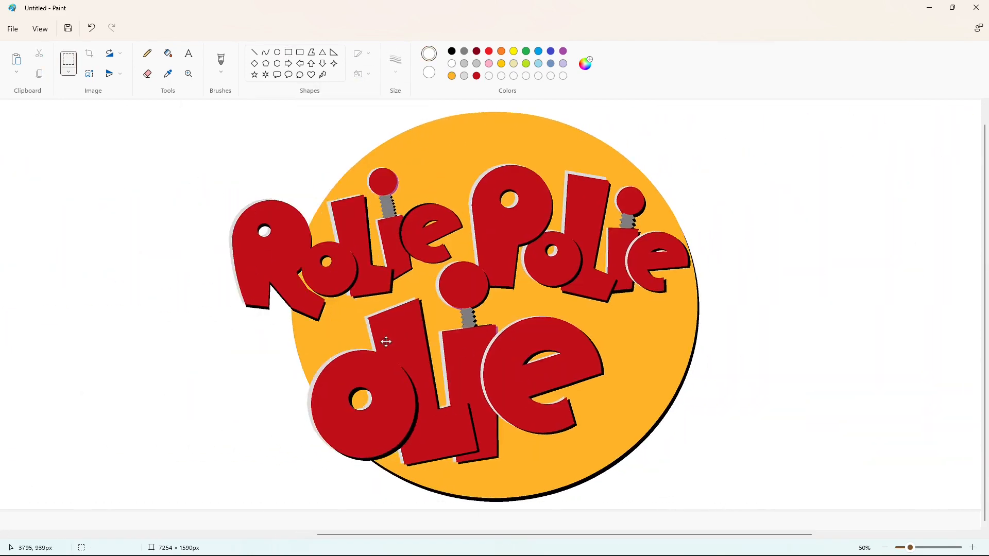
drag(382, 342, 415, 339)
key(Right)
key(Right)
key(Right)
key(Right)
key(Right)
key(Right)
key(Right)
key(Right)
key(Right)
key(Right)
key(Right)
key(Right)
key(Right)
key(Right)
key(Right)
key(Right)
key(Right)
key(Right)
key(Right)
key(Right)
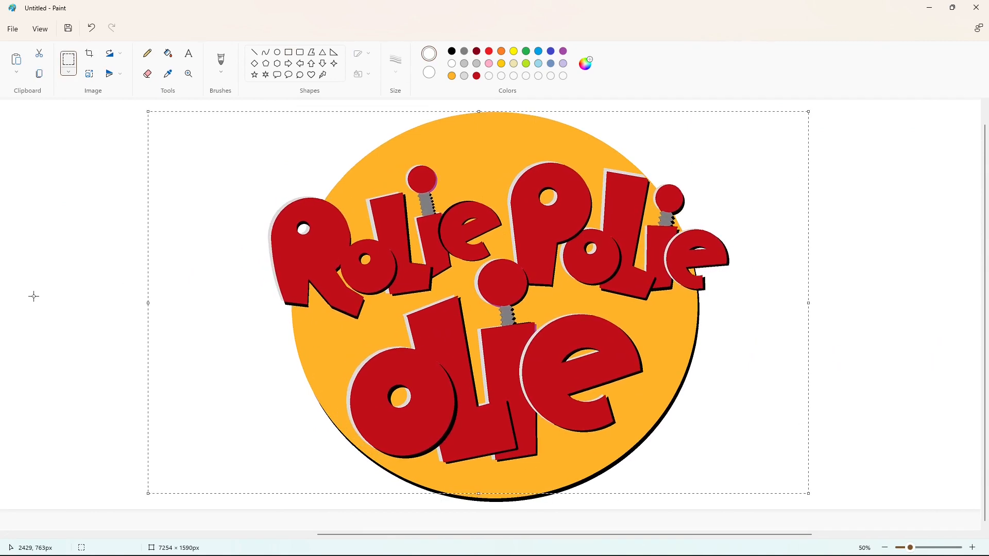
key(Right)
key(Right)
key(Right)
key(Right)
key(Right)
key(Right)
key(Right)
key(Right)
key(Right)
key(Right)
key(Right)
key(Right)
key(Right)
key(Right)
key(Right)
key(Right)
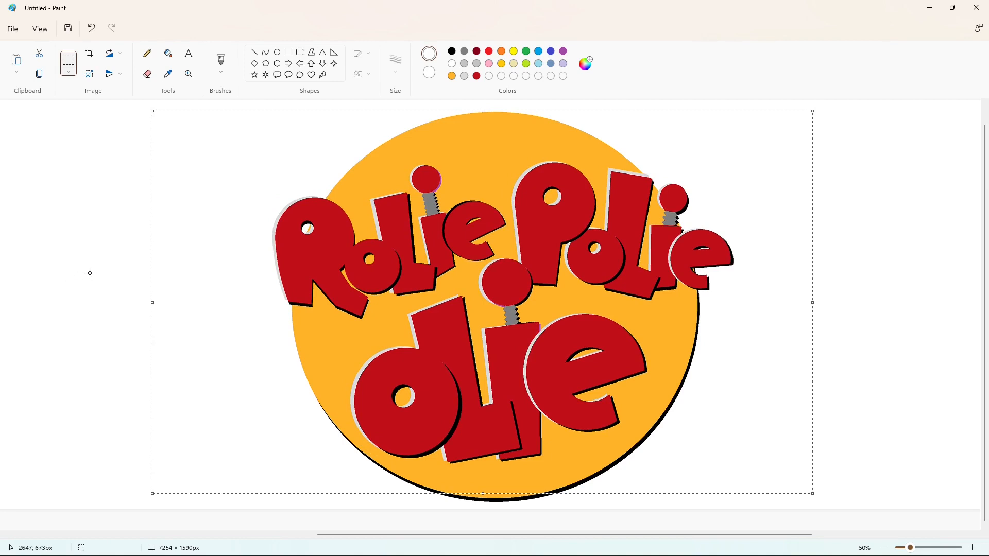
click(90, 273)
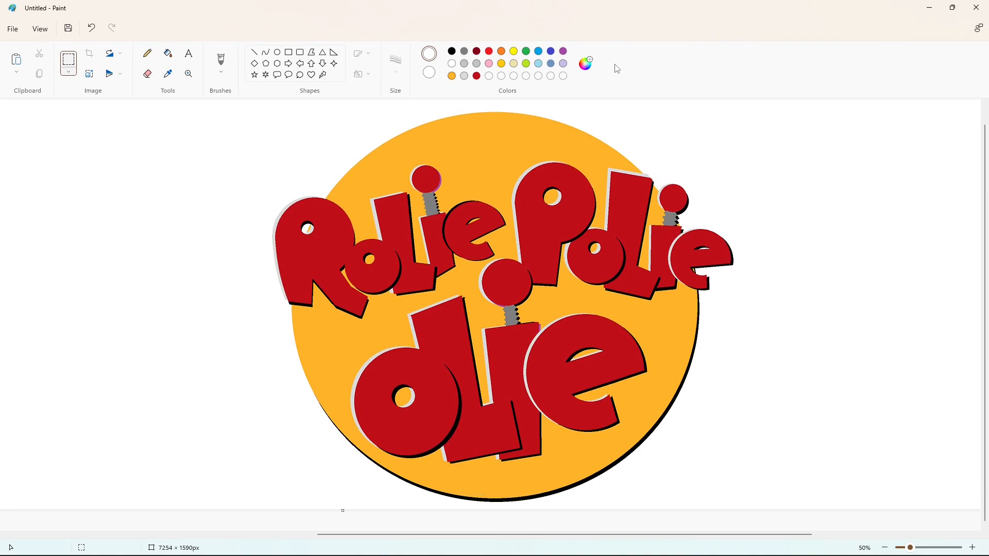